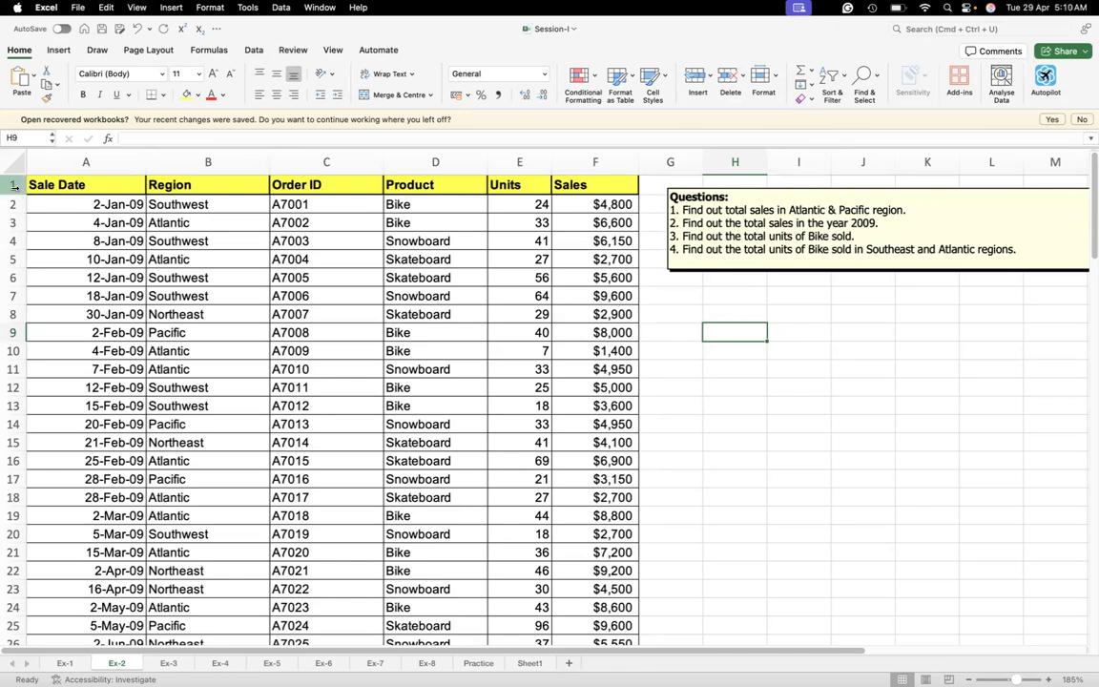
Turn on filtering for the header row of the sales table.
{"action": "left_click", "coordinate": [154, 184]}
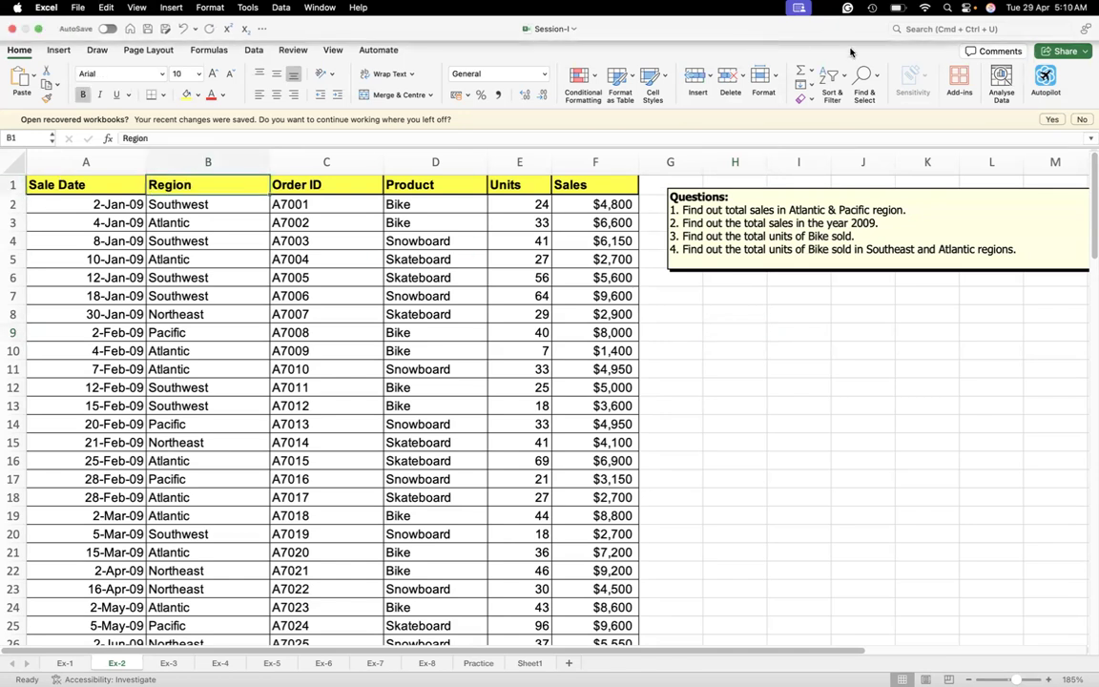
{"action": "left_click", "coordinate": [843, 78]}
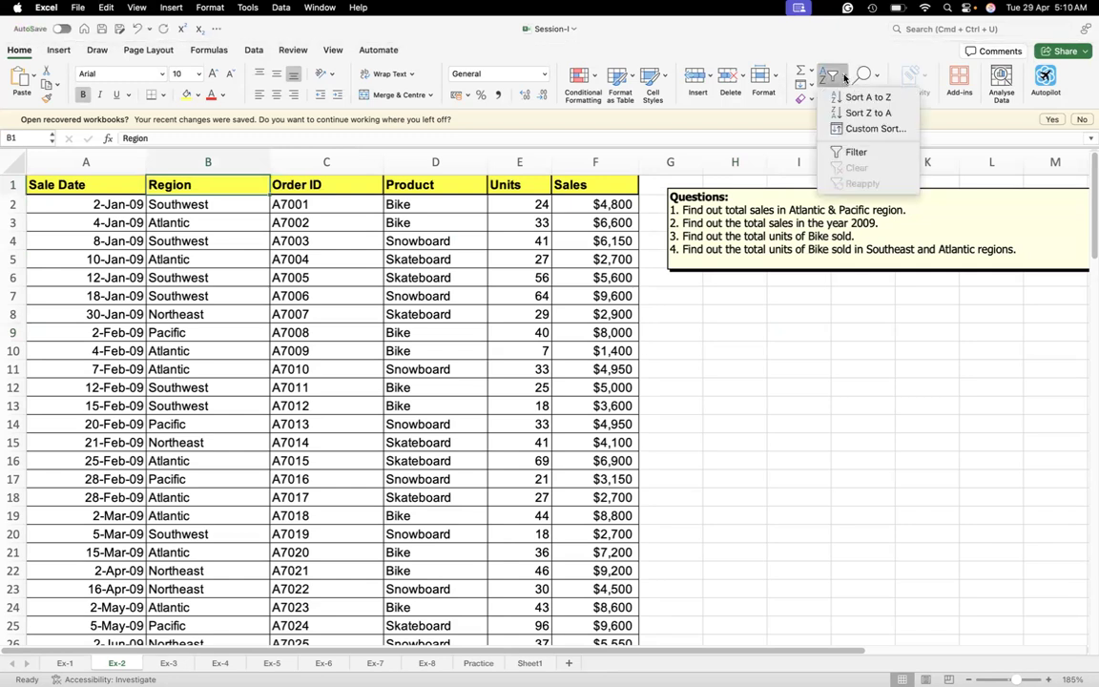
{"action": "left_click", "coordinate": [852, 152]}
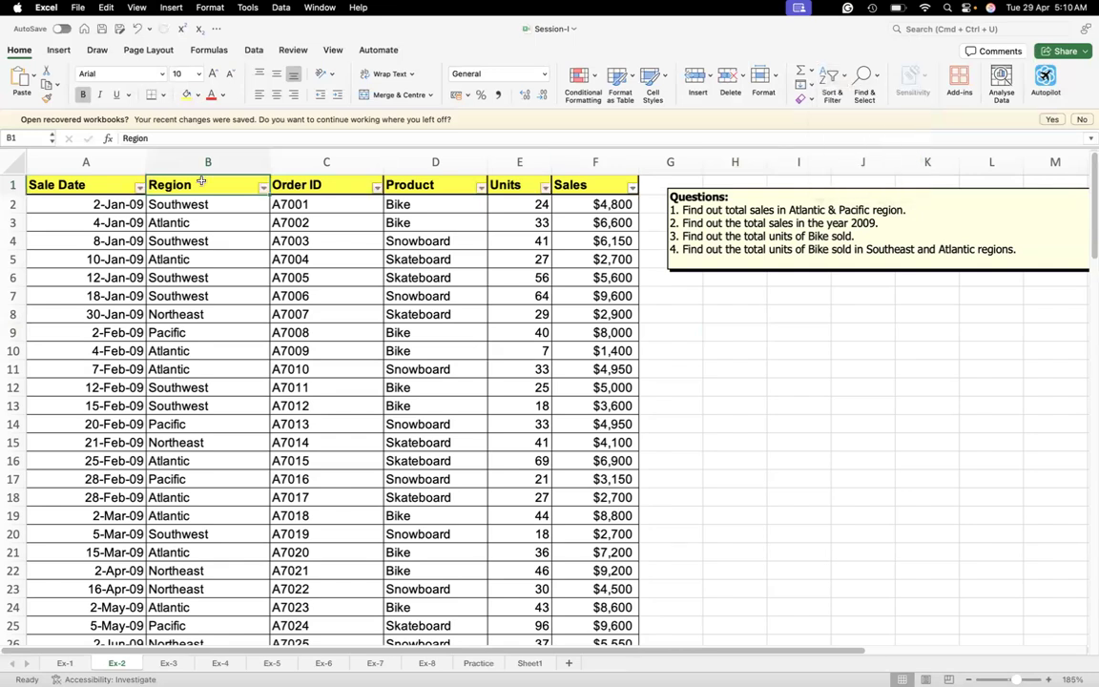
Filter the Region column to show only the Atlantic and Pacific records.
{"action": "left_click", "coordinate": [264, 188]}
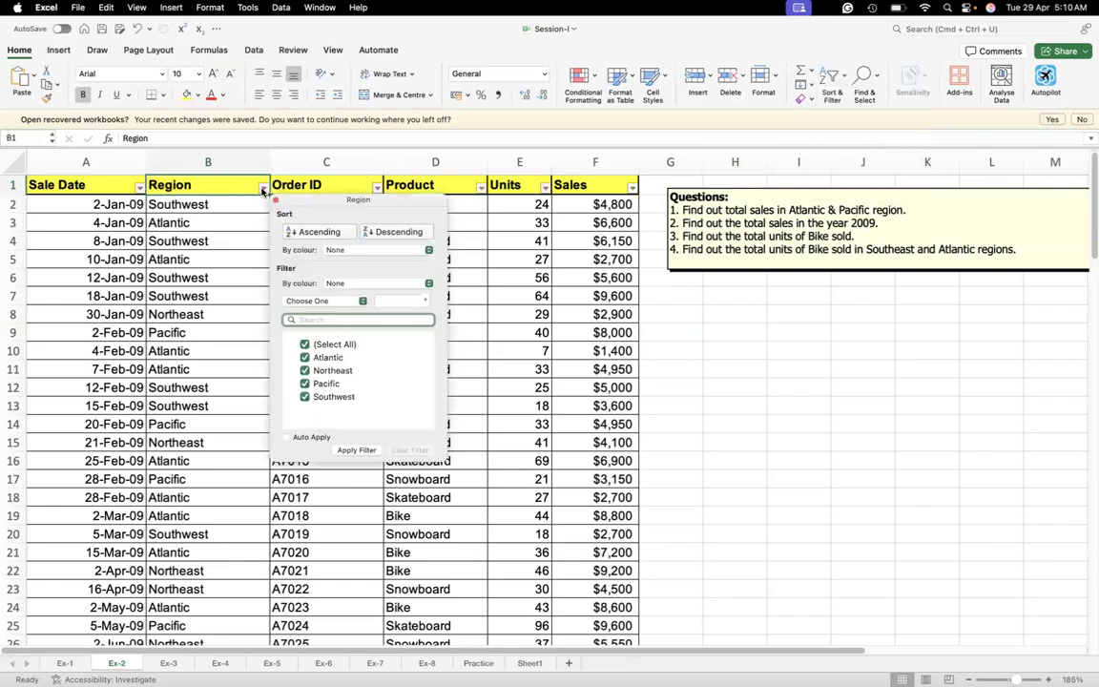
{"action": "left_click", "coordinate": [304, 345]}
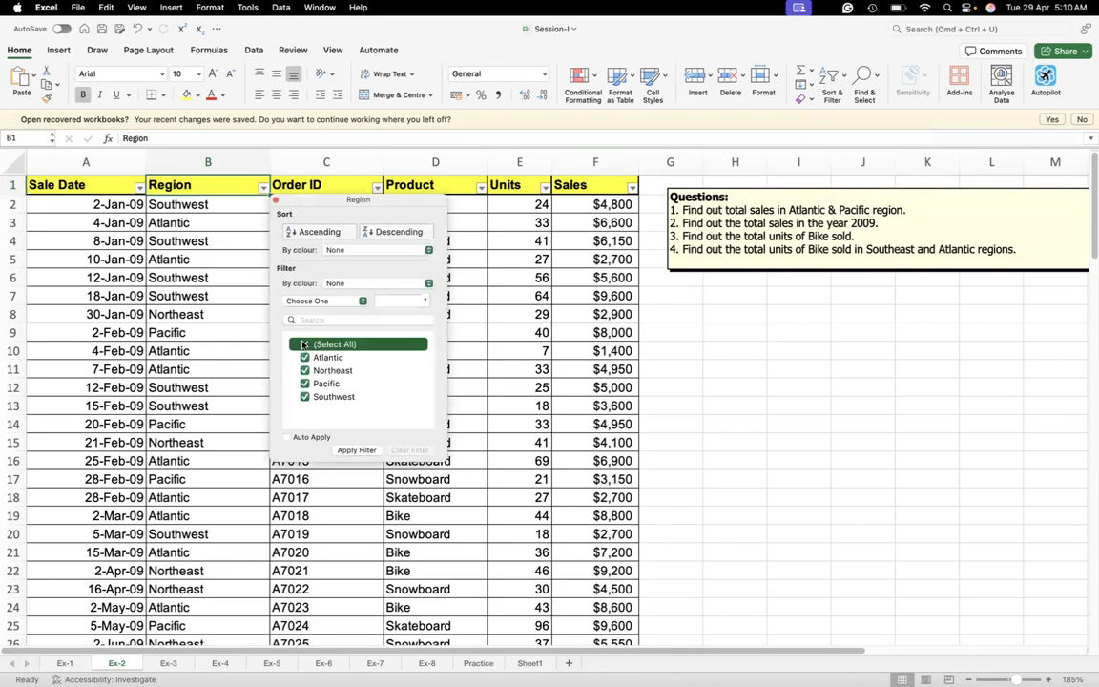
{"action": "left_click", "coordinate": [304, 344]}
{"action": "left_click", "coordinate": [305, 357]}
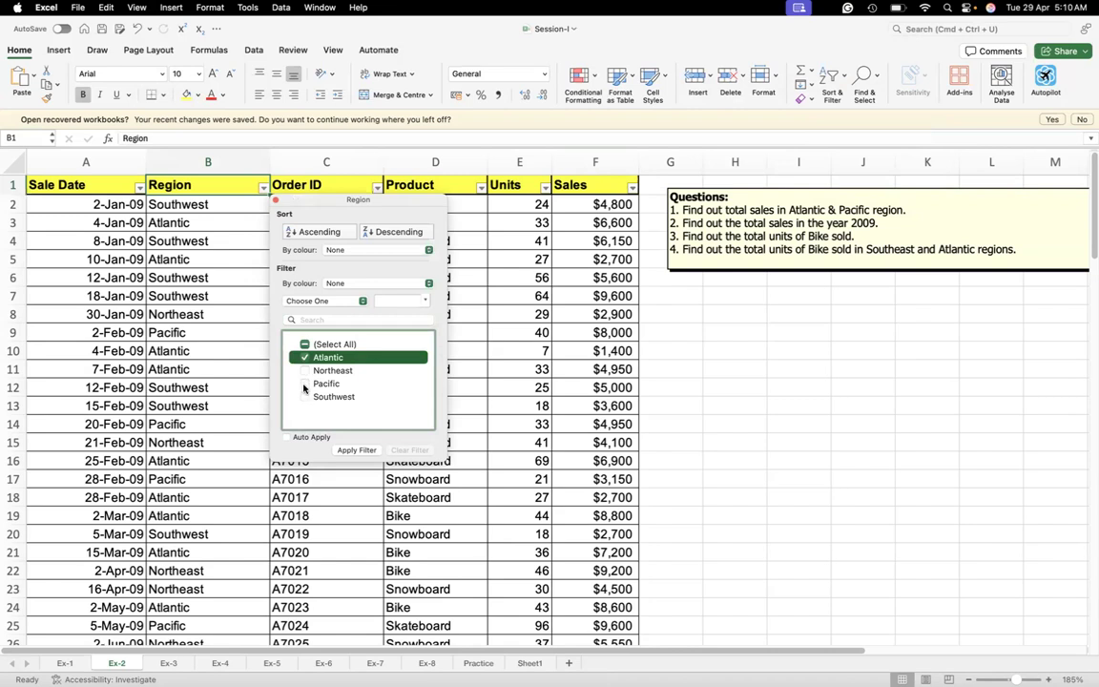
{"action": "left_click", "coordinate": [304, 385]}
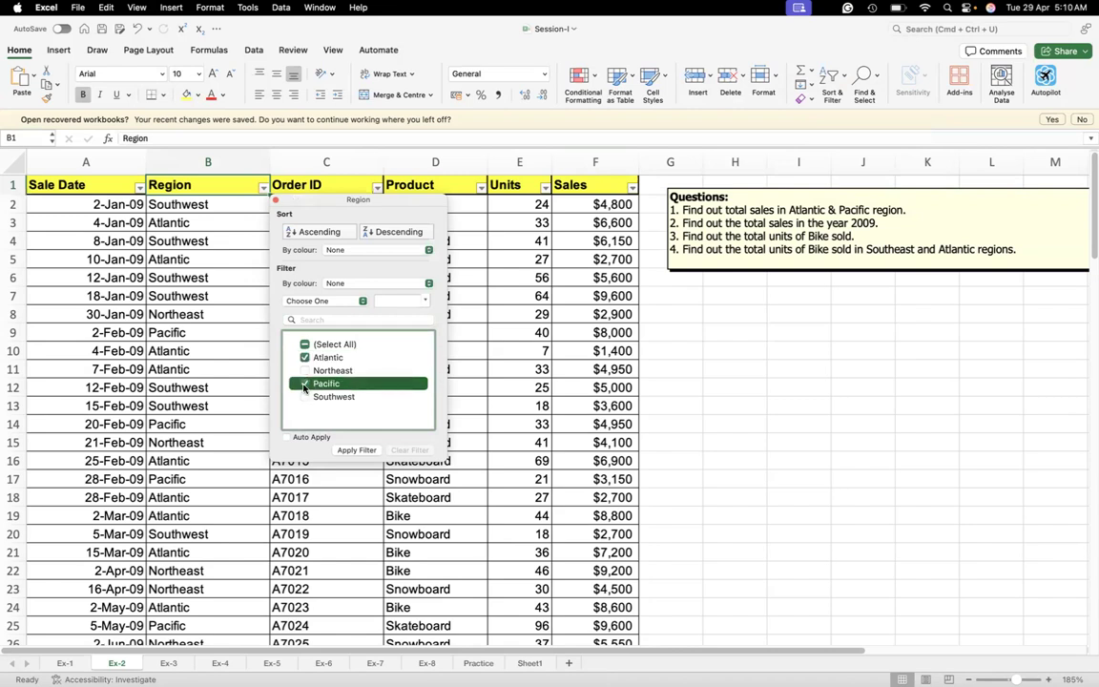
{"action": "left_click", "coordinate": [353, 451]}
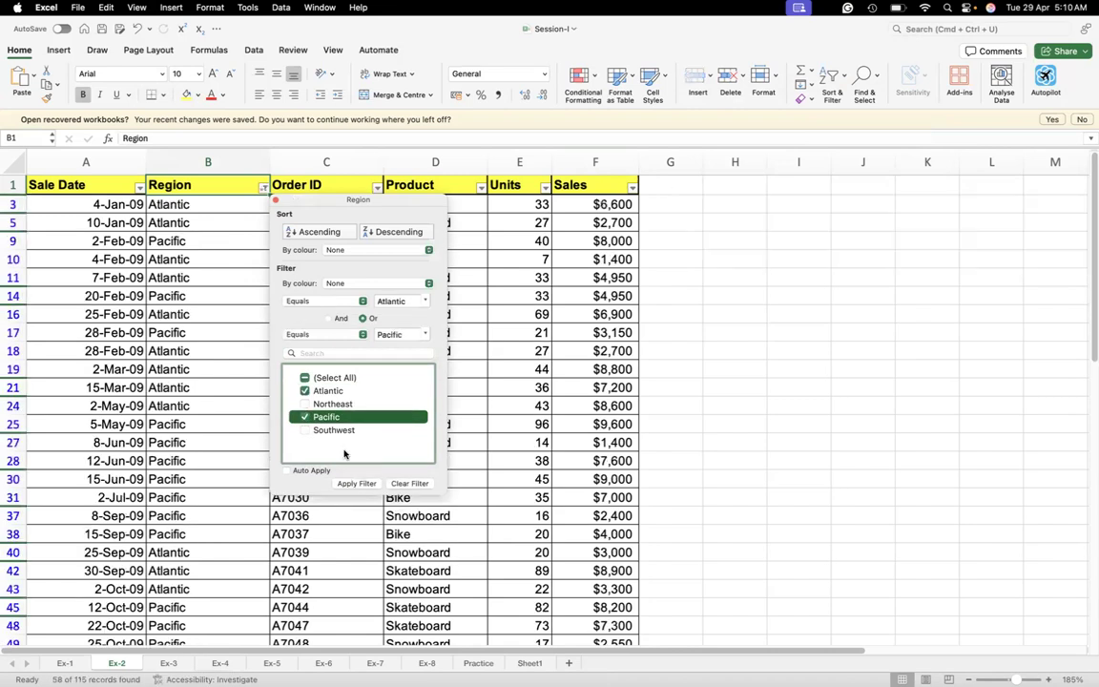
{"action": "left_click", "coordinate": [187, 441]}
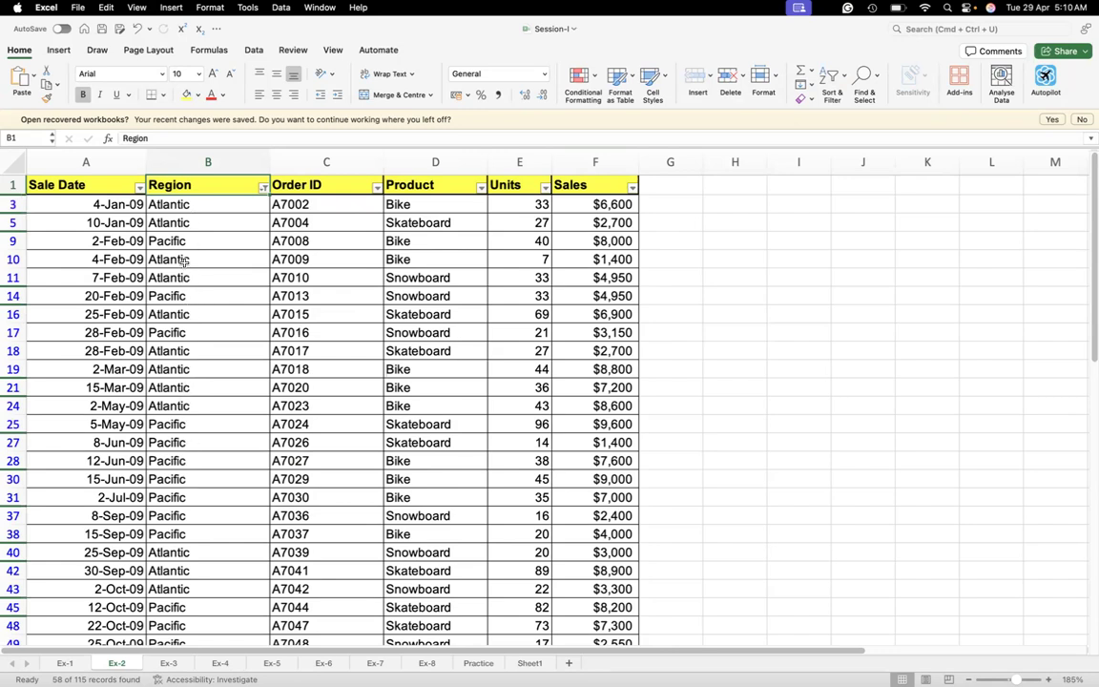
Examine the filtered Region column from B3 down to the table's last row to check which regions are listed.
{"action": "left_click", "coordinate": [194, 204]}
{"action": "key", "text": "shift+Down"}
{"action": "key", "text": "shift+Down"}
{"action": "key", "text": "shift+Down"}
{"action": "key", "text": "shift+Down"}
{"action": "key", "text": "shift+Down"}
{"action": "key", "text": "shift+Down"}
{"action": "key", "text": "shift+Down"}
{"action": "key", "text": "shift+Down"}
{"action": "key", "text": "shift+Down"}
{"action": "key", "text": "shift+Down"}
{"action": "key", "text": "shift+Down"}
{"action": "key", "text": "shift+Down"}
{"action": "key", "text": "shift+Down"}
{"action": "key", "text": "shift+Down"}
{"action": "key", "text": "shift+Down"}
{"action": "key", "text": "shift+Down"}
{"action": "key", "text": "shift+Down"}
{"action": "key", "text": "shift+Down"}
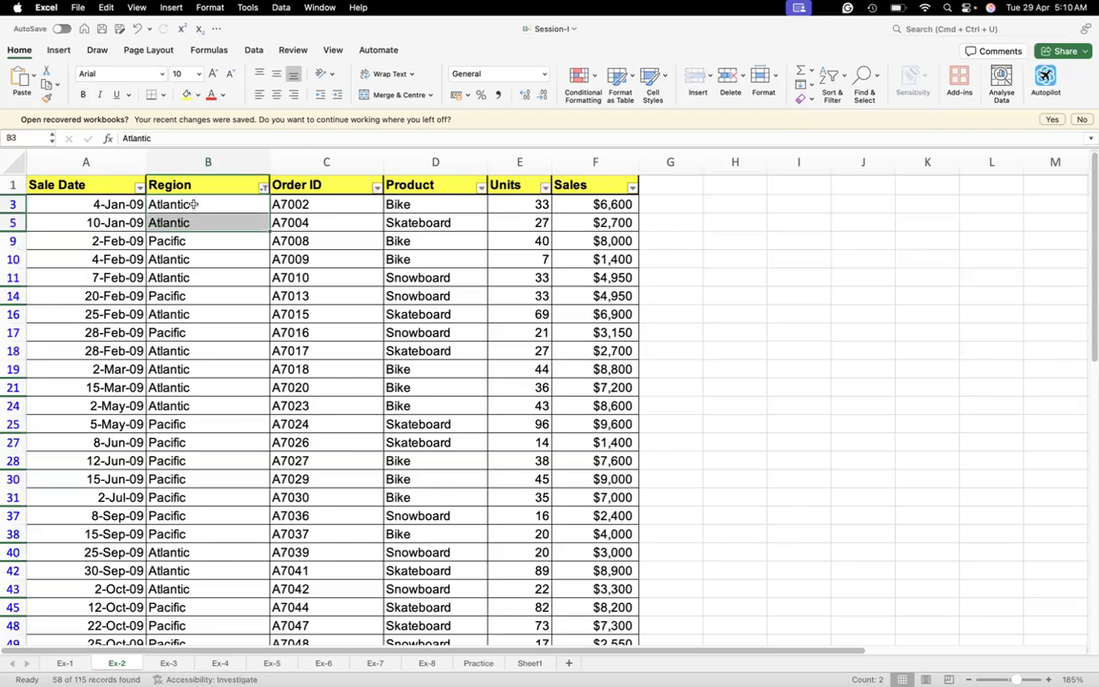
{"action": "key", "text": "shift+Down"}
{"action": "key", "text": "shift+Down"}
{"action": "key", "text": "shift+Down"}
{"action": "key", "text": "shift+Down"}
{"action": "key", "text": "shift+Down"}
{"action": "key", "text": "shift+Down"}
{"action": "key", "text": "shift+Down"}
{"action": "key", "text": "shift+Down"}
{"action": "key", "text": "shift+Down"}
{"action": "key", "text": "shift+Down"}
{"action": "key", "text": "shift+Down"}
{"action": "key", "text": "shift+Down"}
{"action": "key", "text": "shift+Down"}
{"action": "key", "text": "shift+Down"}
{"action": "key", "text": "shift+Down"}
{"action": "key", "text": "shift+Down"}
{"action": "key", "text": "shift+Down"}
{"action": "key", "text": "shift+Down"}
{"action": "key", "text": "shift+Down"}
{"action": "key", "text": "shift+Down"}
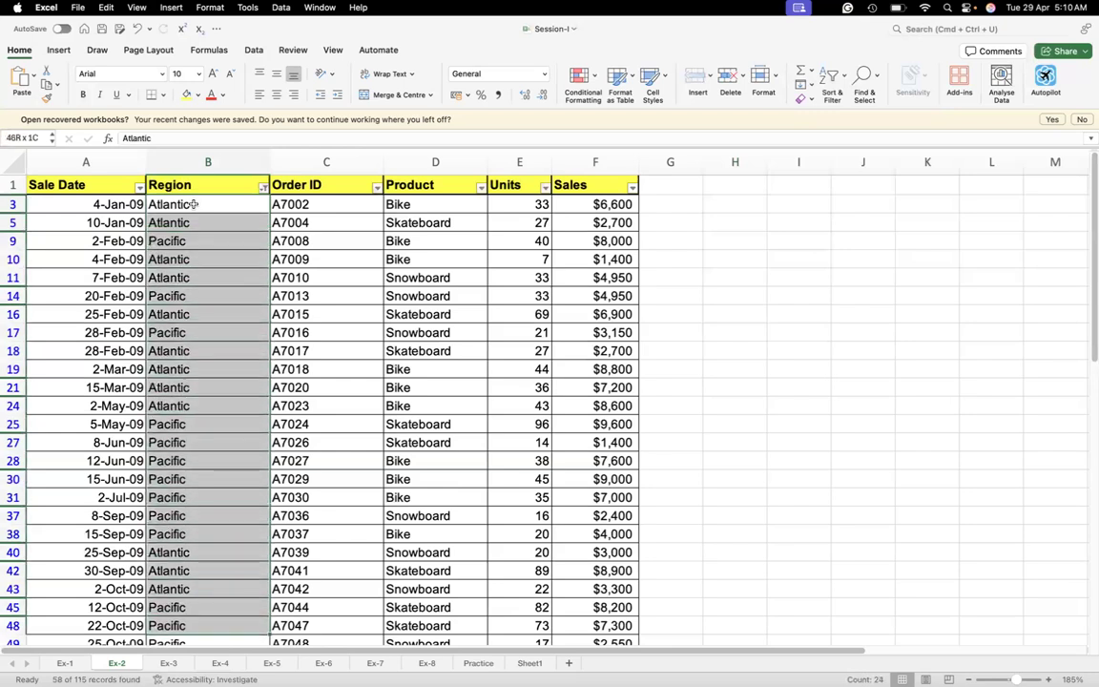
{"action": "key", "text": "shift+Down"}
{"action": "key", "text": "shift+Down"}
{"action": "key", "text": "shift+Down"}
{"action": "key", "text": "shift+Down"}
{"action": "key", "text": "shift+Down"}
{"action": "key", "text": "shift+Down"}
{"action": "key", "text": "shift+Down"}
{"action": "key", "text": "shift+Down"}
{"action": "key", "text": "shift+Down"}
{"action": "key", "text": "shift+Down"}
{"action": "key", "text": "shift+Down"}
{"action": "key", "text": "shift+Down"}
{"action": "key", "text": "shift+Down"}
{"action": "key", "text": "shift+Down"}
{"action": "key", "text": "shift+Down"}
{"action": "key", "text": "shift+Down"}
{"action": "key", "text": "shift+Down"}
{"action": "key", "text": "shift+Down"}
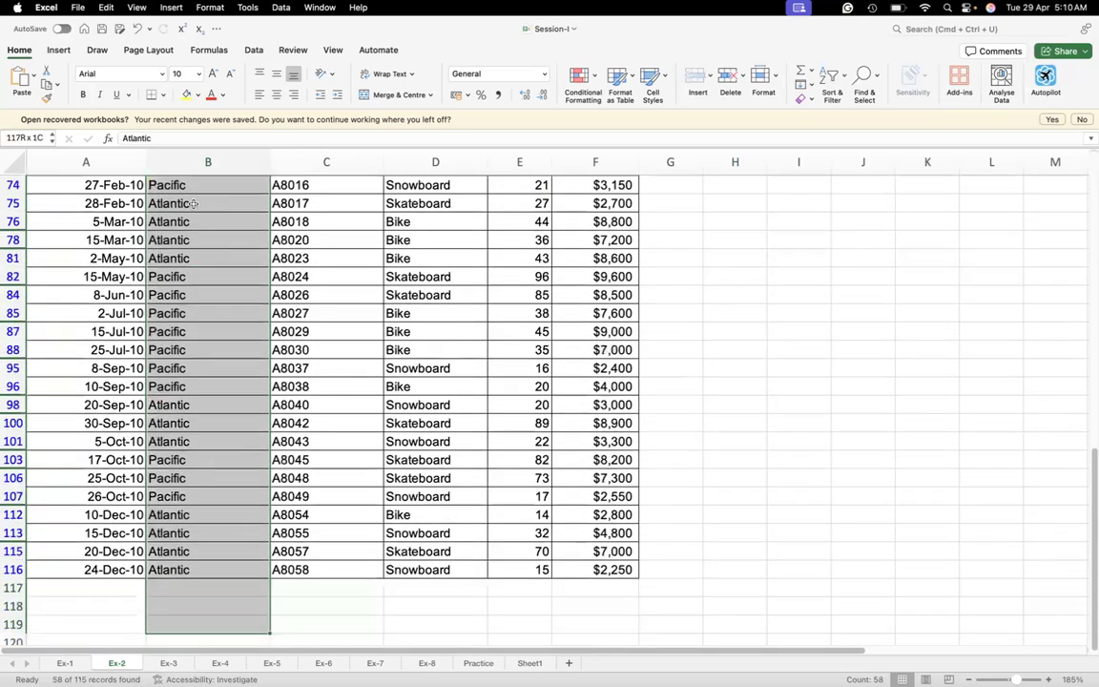
{"action": "key", "text": "shift+Up"}
{"action": "key", "text": "shift+Up"}
{"action": "key", "text": "shift+Up"}
{"action": "key", "text": "shift+Up"}
{"action": "key", "text": "shift+Up"}
{"action": "key", "text": "shift+Up"}
{"action": "key", "text": "shift+Up"}
{"action": "key", "text": "shift+Up"}
{"action": "key", "text": "shift+Up"}
{"action": "key", "text": "shift+Up"}
{"action": "key", "text": "shift+Up"}
{"action": "key", "text": "shift+Up"}
{"action": "key", "text": "shift+Up"}
{"action": "key", "text": "shift+Up"}
{"action": "key", "text": "shift+Up"}
{"action": "key", "text": "shift+Up"}
{"action": "key", "text": "shift+Up"}
{"action": "key", "text": "shift+Up"}
{"action": "key", "text": "shift+Up"}
{"action": "key", "text": "shift+Up"}
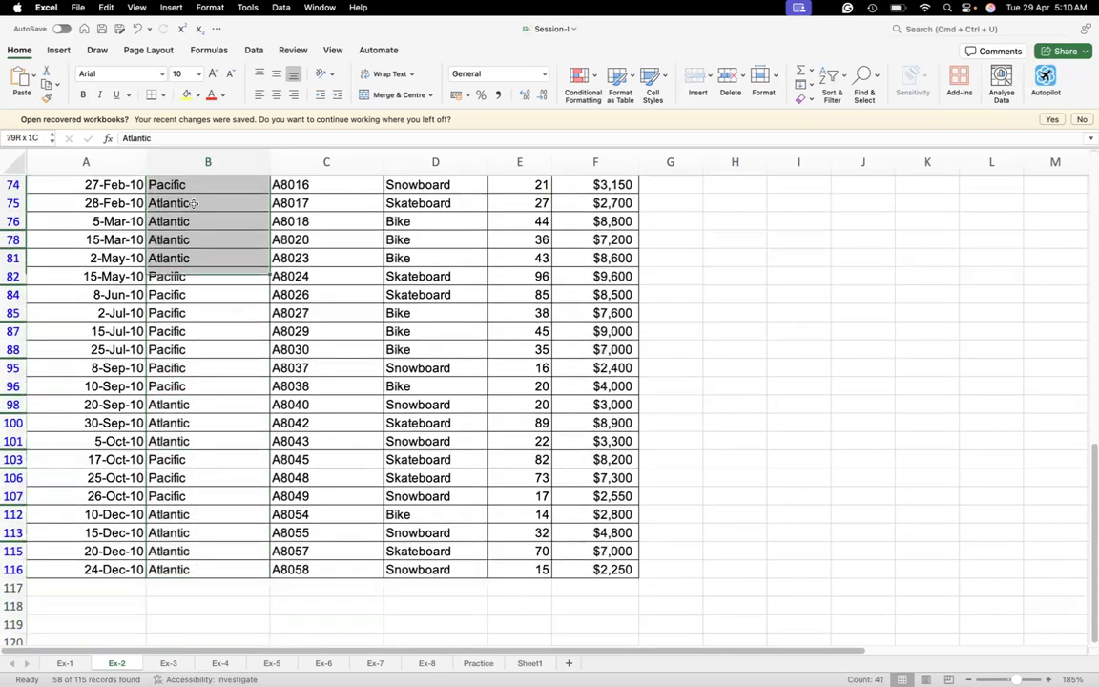
{"action": "key", "text": "shift+Up"}
{"action": "key", "text": "shift+Up"}
{"action": "key", "text": "shift+Up"}
{"action": "key", "text": "shift+Up"}
{"action": "key", "text": "shift+Up"}
{"action": "key", "text": "shift+Up"}
{"action": "key", "text": "shift+Up"}
{"action": "key", "text": "shift+Up"}
{"action": "key", "text": "shift+Up"}
{"action": "key", "text": "shift+Up"}
{"action": "key", "text": "shift+Up"}
{"action": "key", "text": "shift+Up"}
{"action": "key", "text": "shift+Up"}
{"action": "key", "text": "shift+Up"}
{"action": "key", "text": "shift+Up"}
{"action": "key", "text": "shift+Up"}
{"action": "key", "text": "shift+Up"}
{"action": "key", "text": "shift+Up"}
{"action": "key", "text": "shift+Up"}
{"action": "key", "text": "shift+Up"}
{"action": "key", "text": "shift+Up"}
{"action": "key", "text": "shift+Up"}
{"action": "key", "text": "shift+Up"}
{"action": "key", "text": "shift+Up"}
{"action": "key", "text": "shift+Up"}
{"action": "key", "text": "shift+Up"}
{"action": "key", "text": "shift+Up"}
{"action": "key", "text": "shift+Up"}
{"action": "key", "text": "shift+Up"}
{"action": "key", "text": "shift+Up"}
{"action": "key", "text": "shift+Up"}
{"action": "key", "text": "shift+Up"}
{"action": "key", "text": "shift+Up"}
{"action": "key", "text": "shift+Up"}
{"action": "key", "text": "shift+Up"}
{"action": "key", "text": "shift+Up"}
{"action": "key", "text": "shift+Up"}
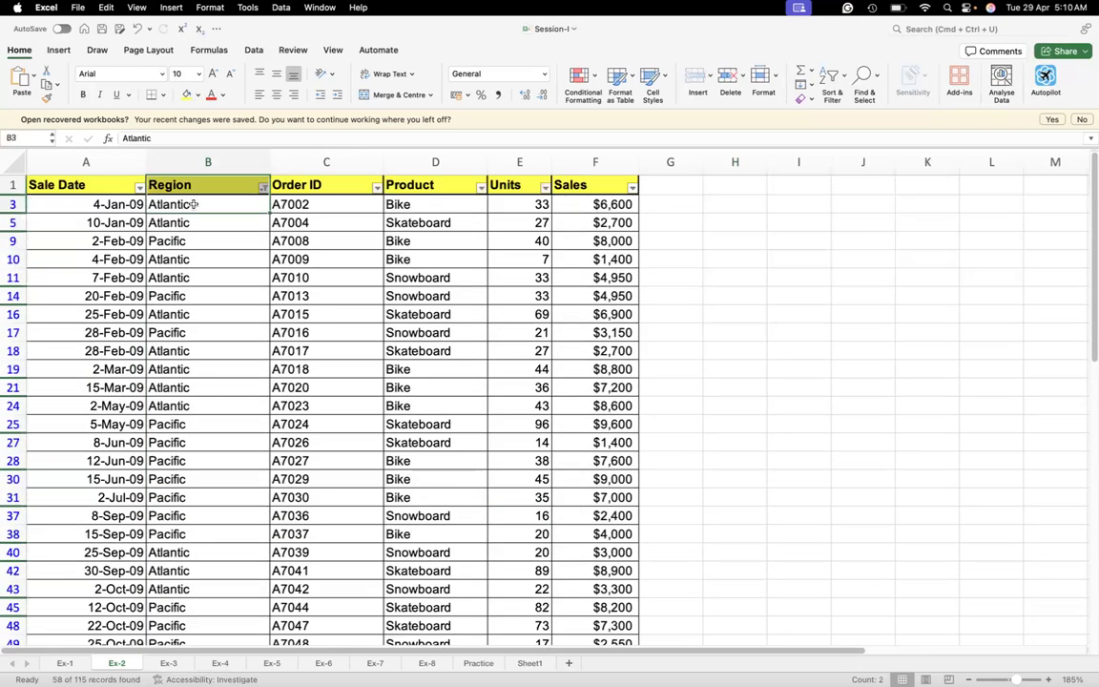
{"action": "left_click", "coordinate": [181, 222]}
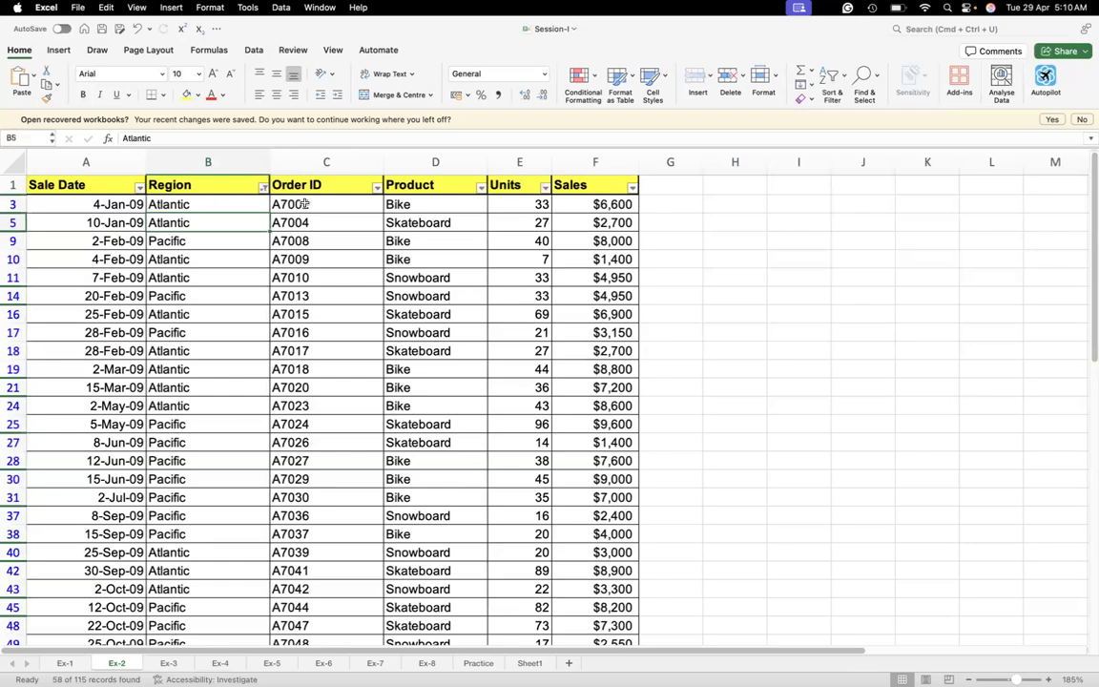
{"action": "left_click", "coordinate": [616, 206]}
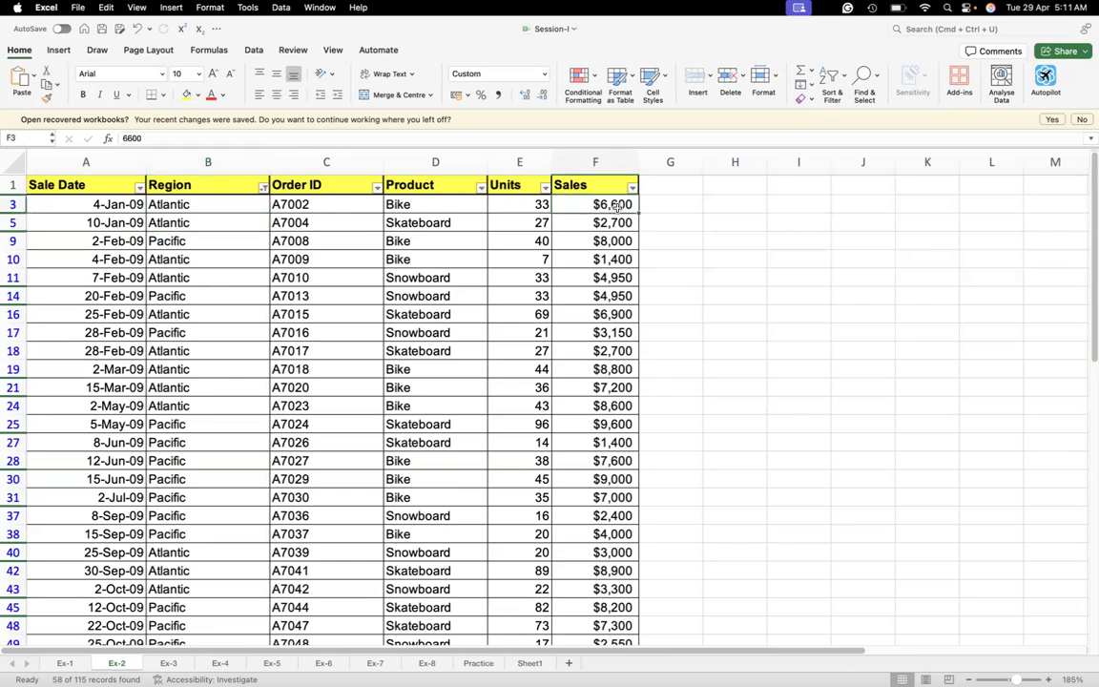
{"action": "left_click", "coordinate": [531, 209]}
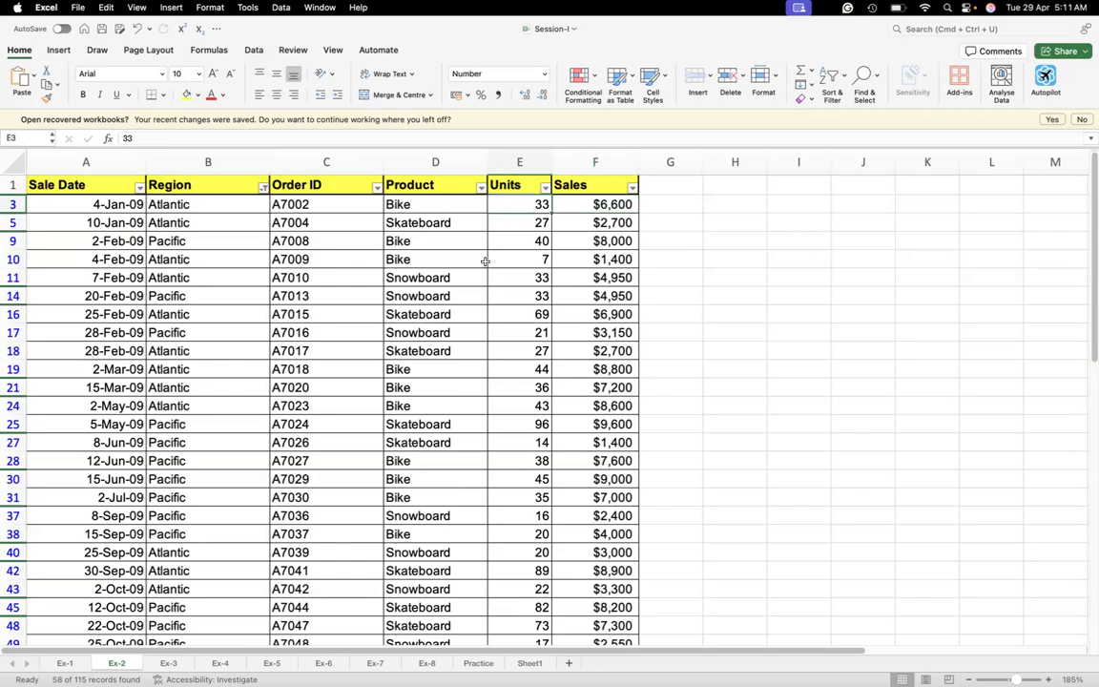
{"action": "left_click", "coordinate": [410, 205]}
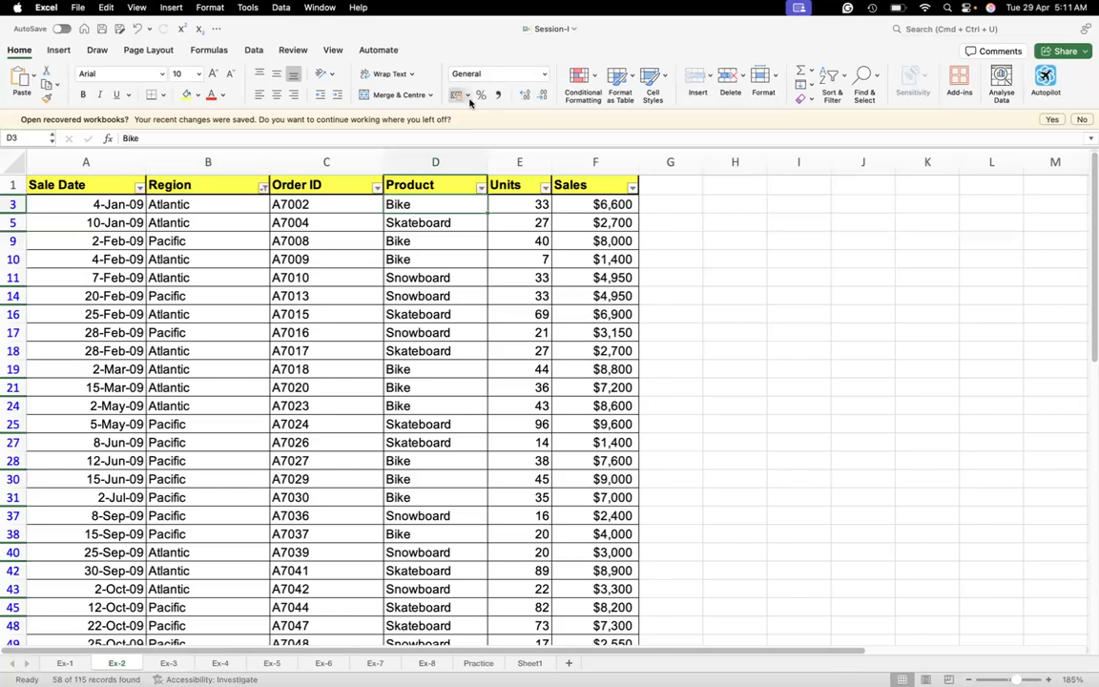
{"action": "left_click", "coordinate": [291, 221]}
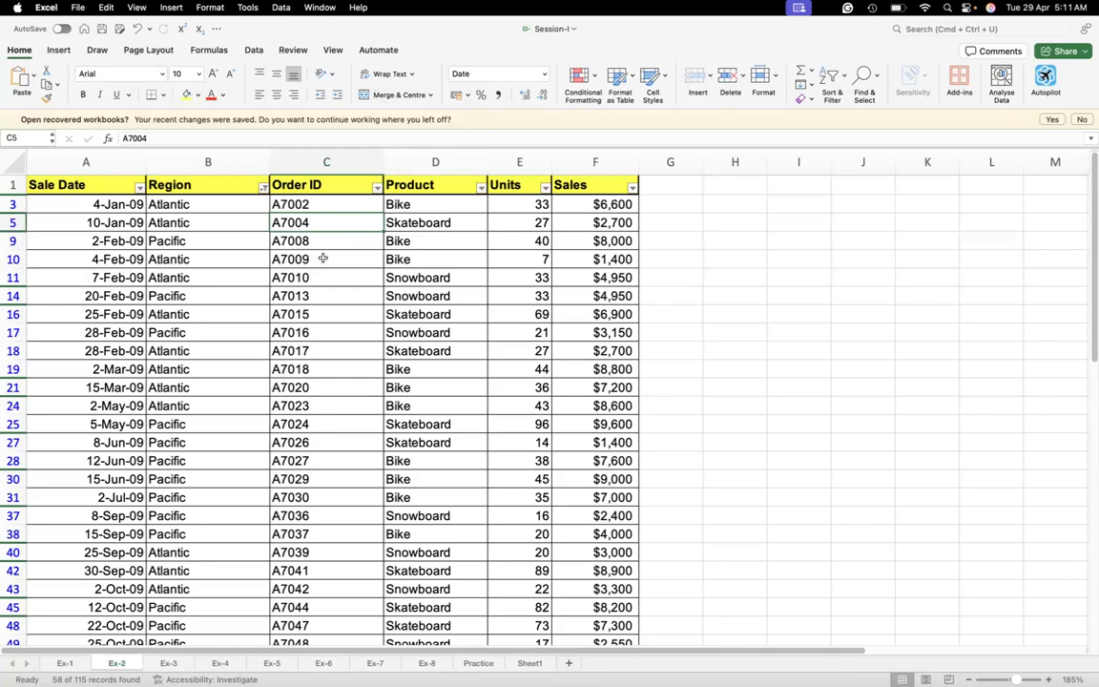
{"action": "left_click", "coordinate": [691, 259]}
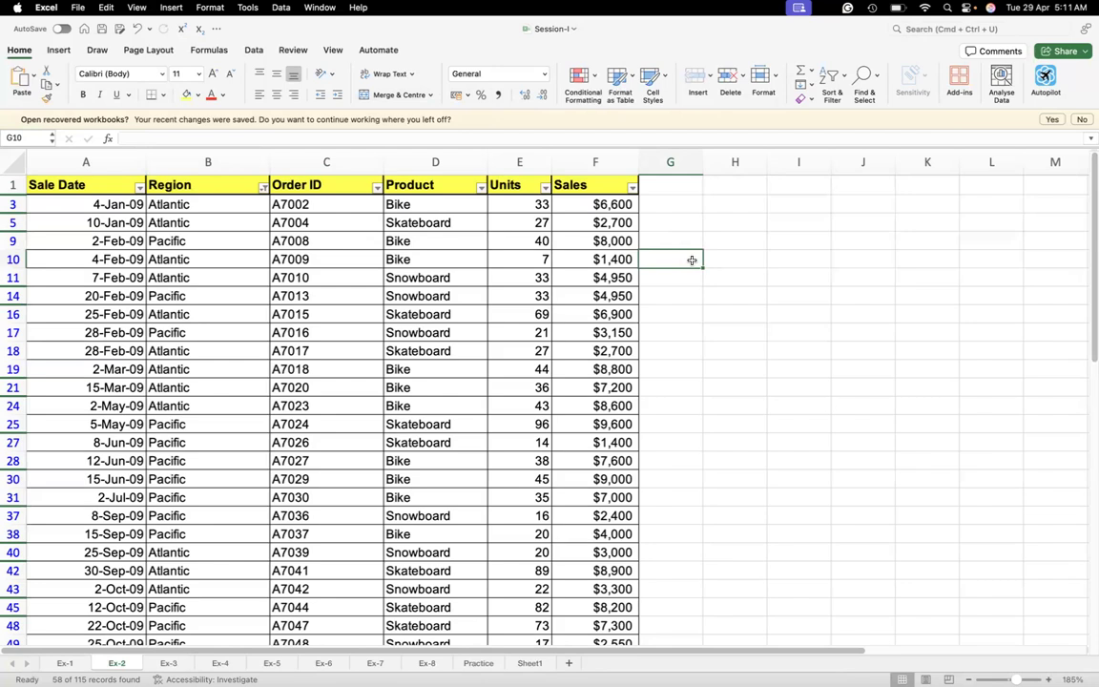
{"action": "left_click", "coordinate": [572, 204]}
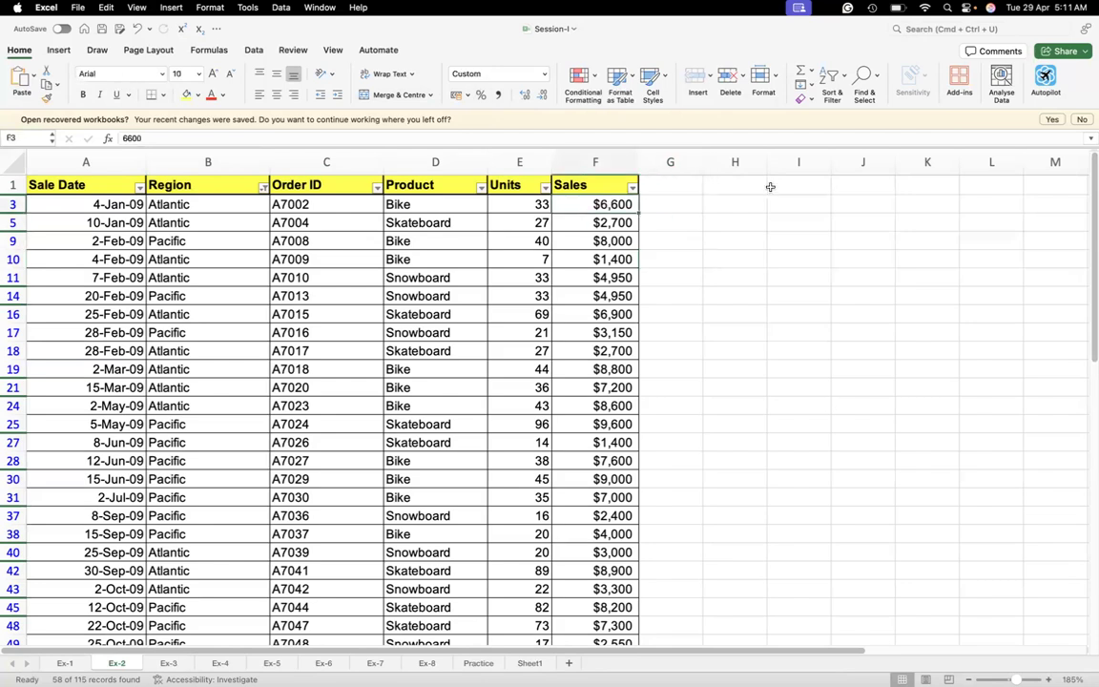
{"action": "left_click", "coordinate": [791, 217]}
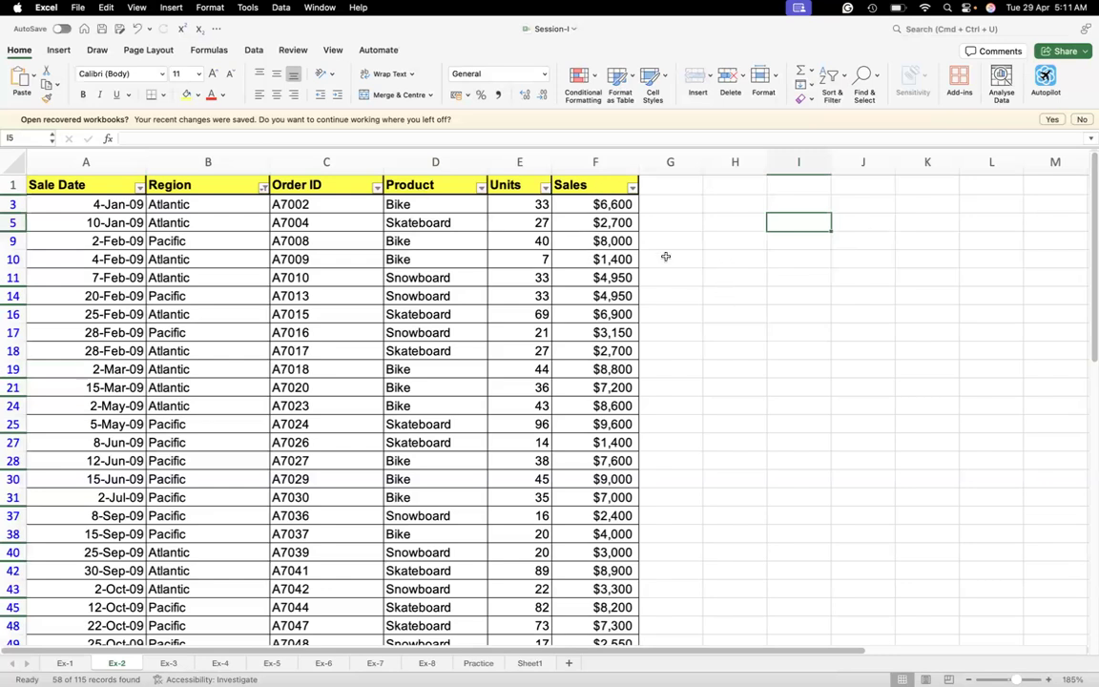
Select the filtered Sales values from F3 down to F116 to check their total.
{"action": "left_click", "coordinate": [598, 204]}
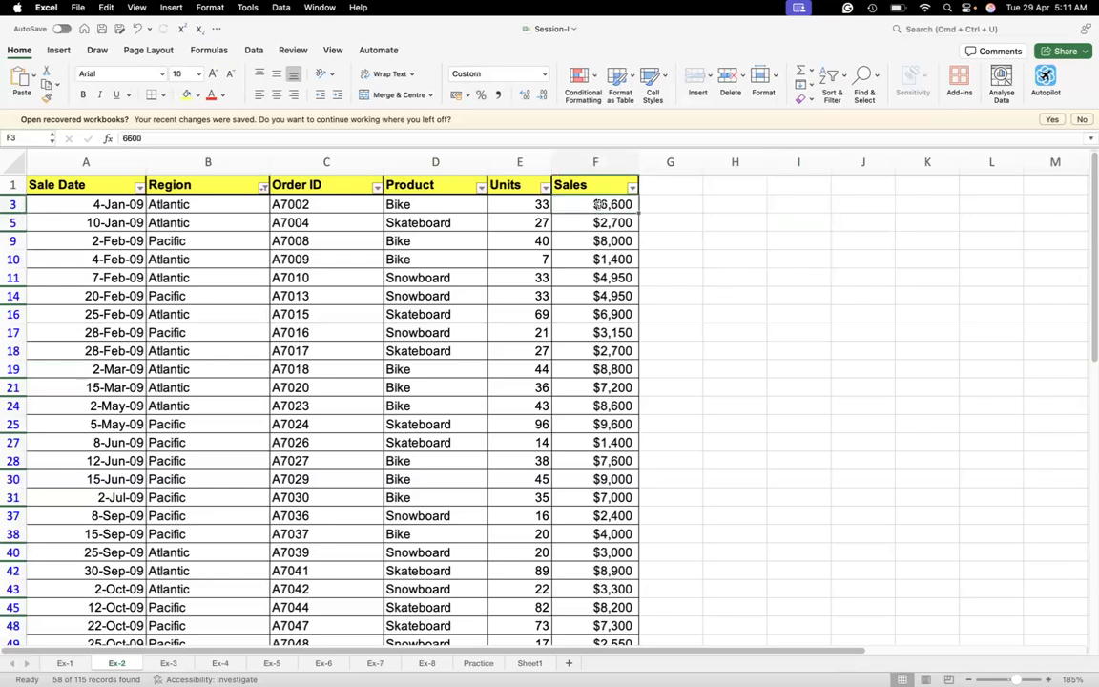
{"action": "key", "text": "shift+Down"}
{"action": "key", "text": "shift+Down"}
{"action": "key", "text": "shift+Down"}
{"action": "key", "text": "shift+Down"}
{"action": "key", "text": "shift+Down"}
{"action": "key", "text": "shift+Down"}
{"action": "key", "text": "shift+Down"}
{"action": "key", "text": "shift+Down"}
{"action": "key", "text": "shift+Down"}
{"action": "key", "text": "shift+Down"}
{"action": "key", "text": "shift+Down"}
{"action": "key", "text": "shift+Down"}
{"action": "key", "text": "shift+Down"}
{"action": "key", "text": "shift+Down"}
{"action": "key", "text": "shift+Down"}
{"action": "key", "text": "shift+Down"}
{"action": "key", "text": "shift+Down"}
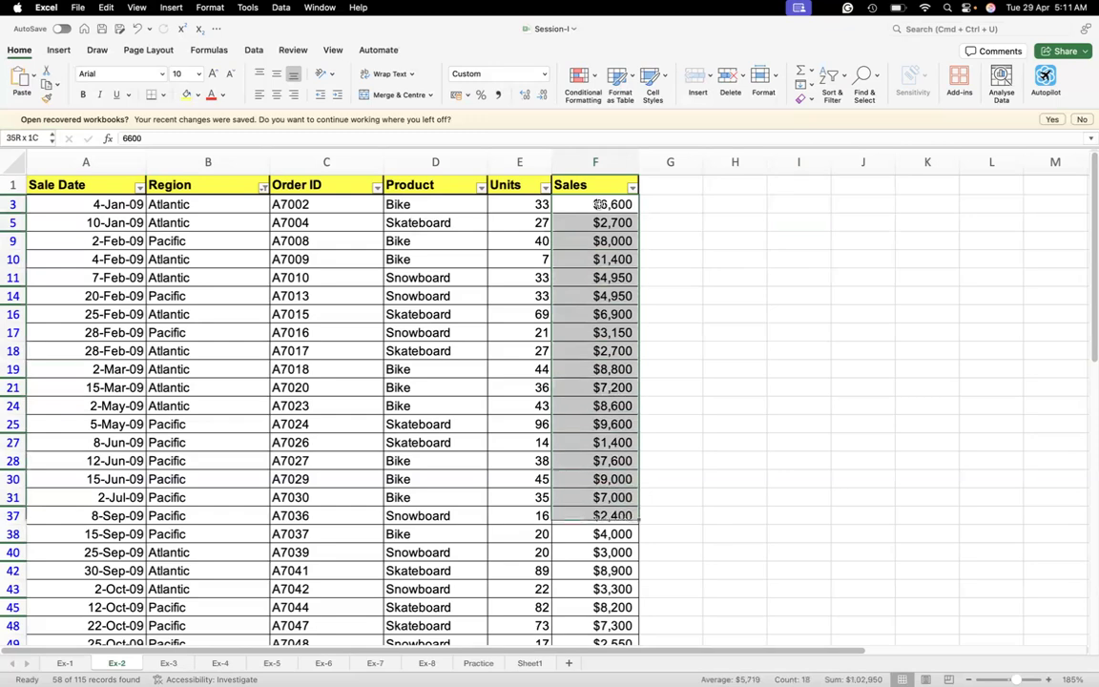
{"action": "key", "text": "shift+Down"}
{"action": "key", "text": "shift+Down"}
{"action": "key", "text": "shift+Down"}
{"action": "key", "text": "shift+Down"}
{"action": "key", "text": "shift+Down"}
{"action": "key", "text": "shift+Down"}
{"action": "key", "text": "shift+Down"}
{"action": "key", "text": "shift+Down"}
{"action": "key", "text": "shift+Down"}
{"action": "key", "text": "shift+Down"}
{"action": "key", "text": "shift+Down"}
{"action": "key", "text": "shift+Down"}
{"action": "key", "text": "shift+Down"}
{"action": "key", "text": "shift+Down"}
{"action": "key", "text": "shift+Down"}
{"action": "key", "text": "shift+Down"}
{"action": "key", "text": "shift+Down"}
{"action": "key", "text": "shift+Down"}
{"action": "key", "text": "shift+Down"}
{"action": "key", "text": "shift+Down"}
{"action": "key", "text": "shift+Down"}
{"action": "key", "text": "shift+Down"}
{"action": "key", "text": "shift+Down"}
{"action": "key", "text": "shift+Down"}
{"action": "key", "text": "shift+Down"}
{"action": "key", "text": "shift+Down"}
{"action": "key", "text": "shift+Down"}
{"action": "key", "text": "shift+Down"}
{"action": "key", "text": "shift+Down"}
{"action": "key", "text": "shift+Down"}
{"action": "key", "text": "shift+Down"}
{"action": "key", "text": "shift+Down"}
{"action": "key", "text": "shift+Down"}
{"action": "key", "text": "shift+Down"}
{"action": "key", "text": "shift+Down"}
{"action": "key", "text": "shift+Down"}
{"action": "key", "text": "shift+Down"}
{"action": "key", "text": "shift+Down"}
{"action": "scroll", "coordinate": [599, 201], "scroll_direction": "down", "scroll_amount": 2}
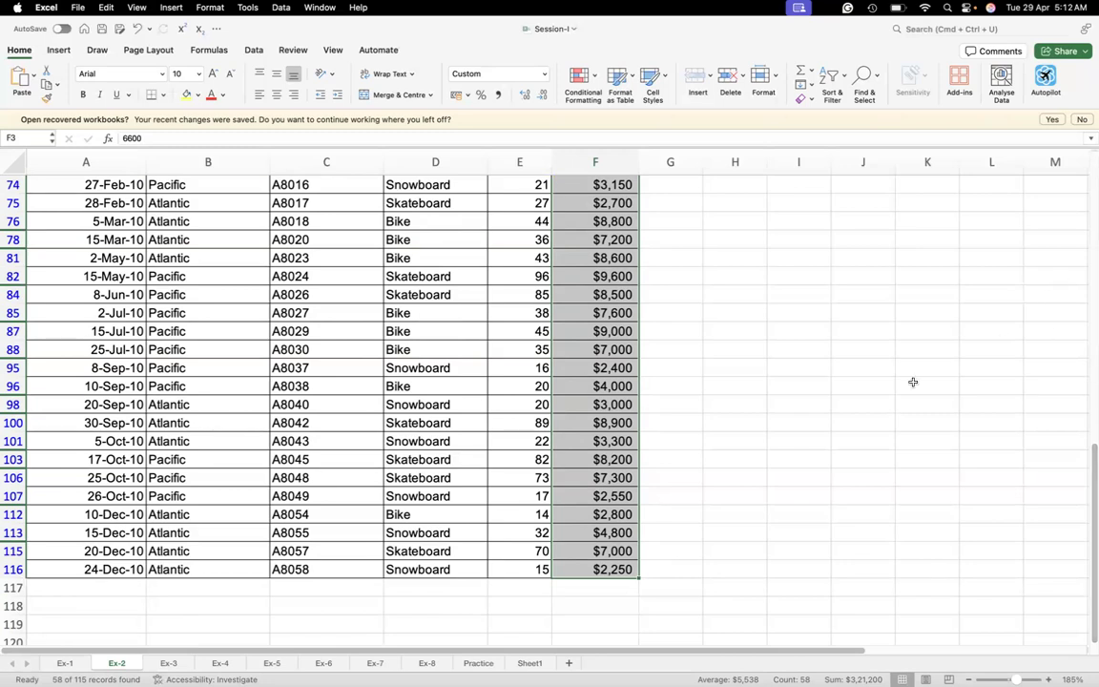
Label cell H9, beside the sales table, as "Answer 1".
{"action": "left_click", "coordinate": [806, 408]}
{"action": "key", "text": "Up"}
{"action": "key", "text": "Up"}
{"action": "key", "text": "Up"}
{"action": "key", "text": "Up"}
{"action": "key", "text": "Up"}
{"action": "key", "text": "Up"}
{"action": "key", "text": "Up"}
{"action": "key", "text": "Up"}
{"action": "key", "text": "Up"}
{"action": "key", "text": "Up"}
{"action": "key", "text": "Up"}
{"action": "key", "text": "Up"}
{"action": "key", "text": "Up"}
{"action": "key", "text": "Up"}
{"action": "key", "text": "Up"}
{"action": "key", "text": "Up"}
{"action": "key", "text": "Up"}
{"action": "key", "text": "Up"}
{"action": "key", "text": "Up"}
{"action": "key", "text": "Up"}
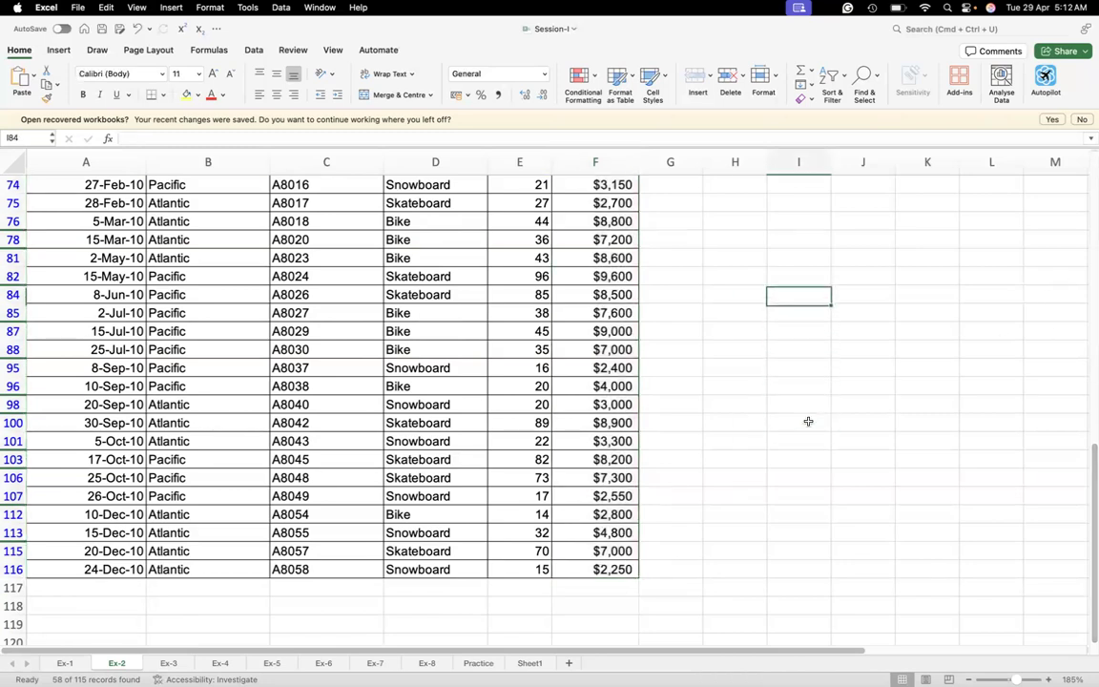
{"action": "key", "text": "Up"}
{"action": "key", "text": "Up"}
{"action": "key", "text": "Up"}
{"action": "key", "text": "Up"}
{"action": "key", "text": "Up"}
{"action": "key", "text": "Up"}
{"action": "key", "text": "Up"}
{"action": "key", "text": "Up"}
{"action": "key", "text": "Up"}
{"action": "key", "text": "Up"}
{"action": "key", "text": "Up"}
{"action": "key", "text": "Up"}
{"action": "key", "text": "Up"}
{"action": "key", "text": "Up"}
{"action": "key", "text": "Up"}
{"action": "key", "text": "Up"}
{"action": "key", "text": "Up"}
{"action": "key", "text": "Up"}
{"action": "key", "text": "Up"}
{"action": "key", "text": "Up"}
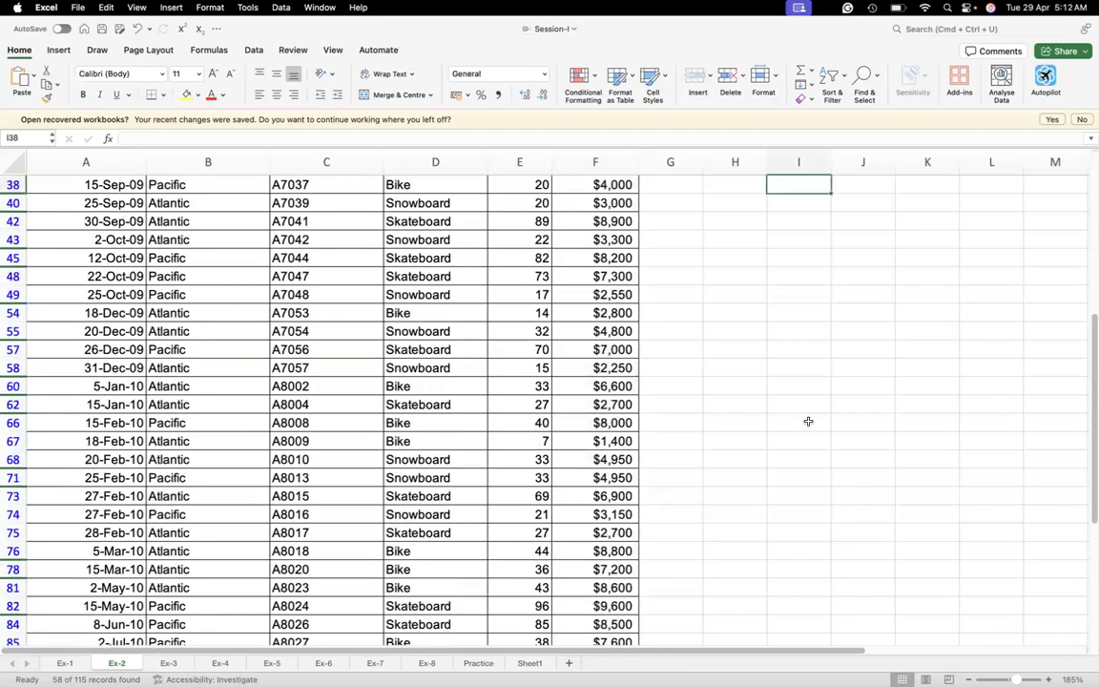
{"action": "key", "text": "Up"}
{"action": "key", "text": "Up"}
{"action": "key", "text": "Up"}
{"action": "key", "text": "Up"}
{"action": "key", "text": "Up"}
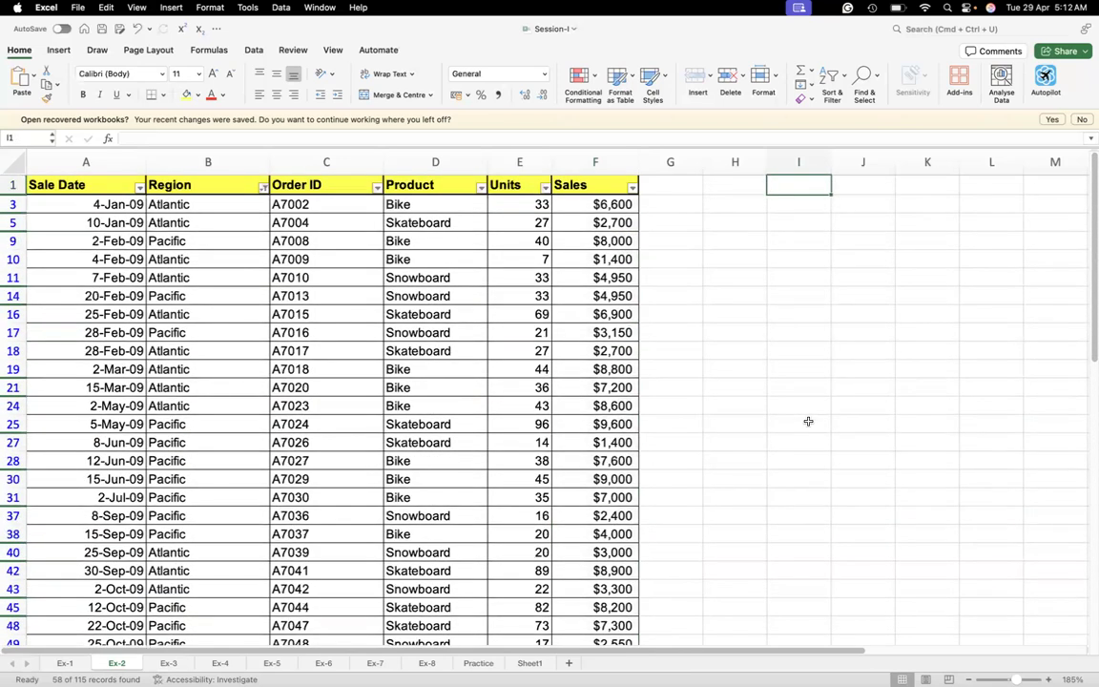
{"action": "left_click", "coordinate": [735, 242]}
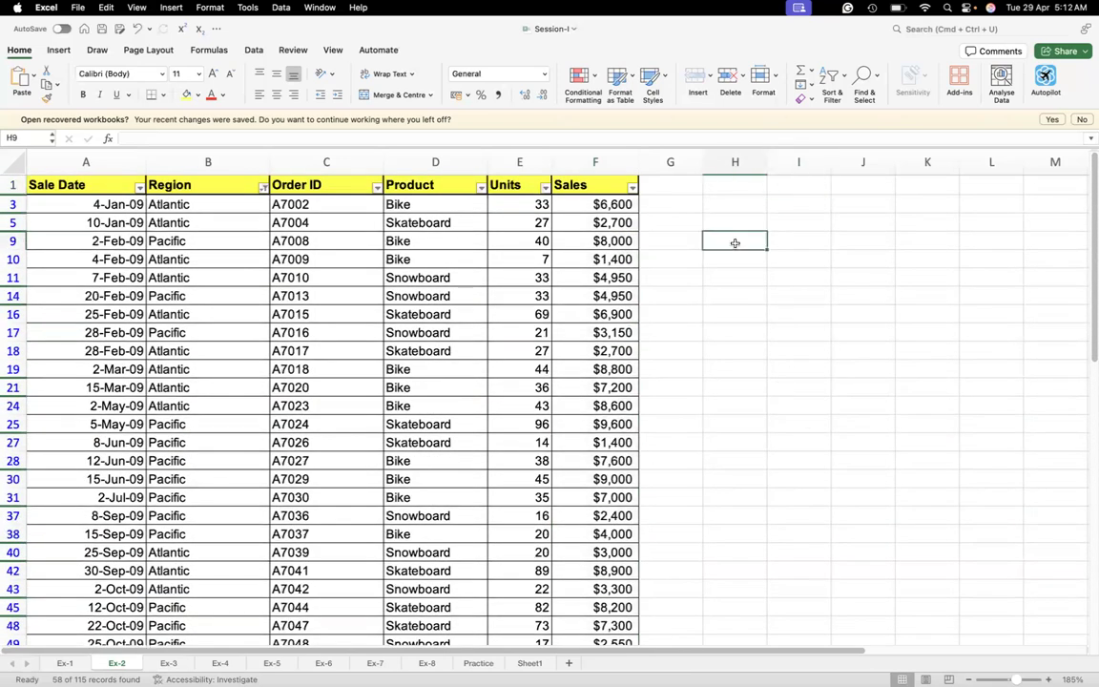
{"action": "type", "text": "Answer"}
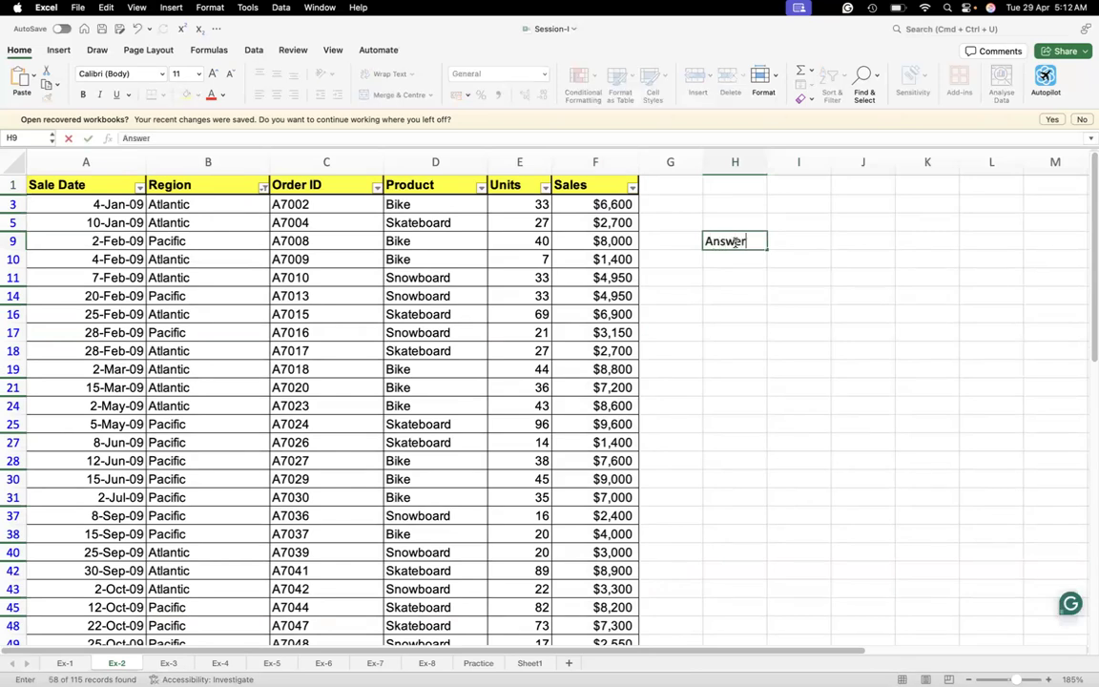
{"action": "left_click", "coordinate": [802, 242]}
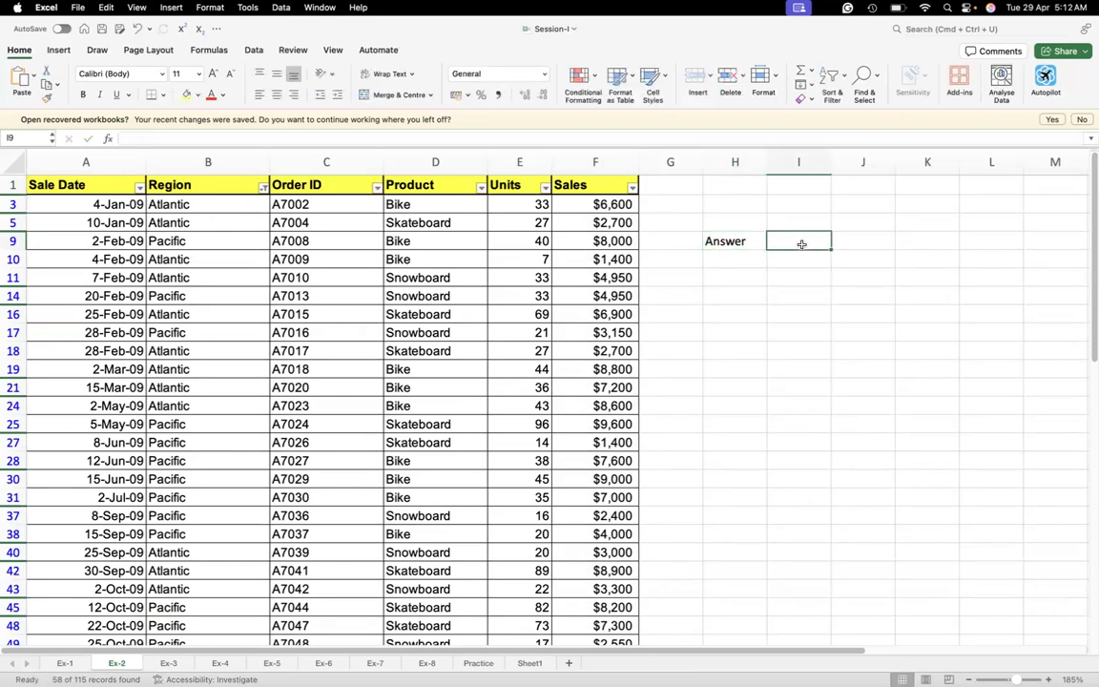
{"action": "double_click", "coordinate": [738, 242]}
{"action": "type", "text": "1"}
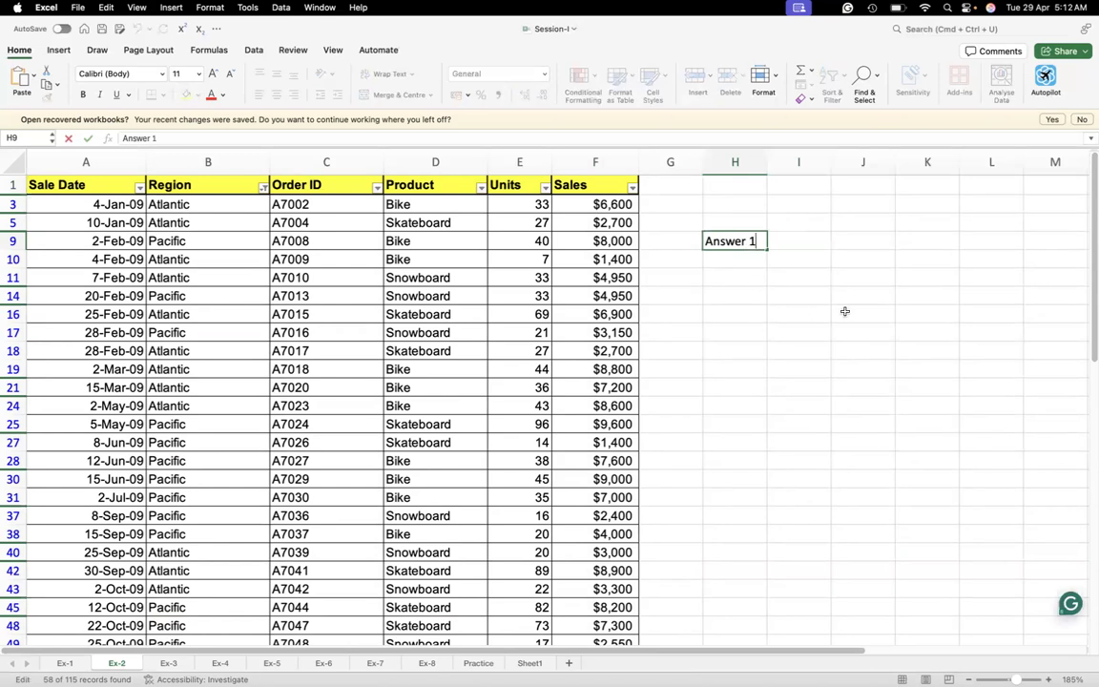
Enter the formula =SUM(F3:F116) in cell I9, next to the Answer 1 label.
{"action": "left_click", "coordinate": [814, 240]}
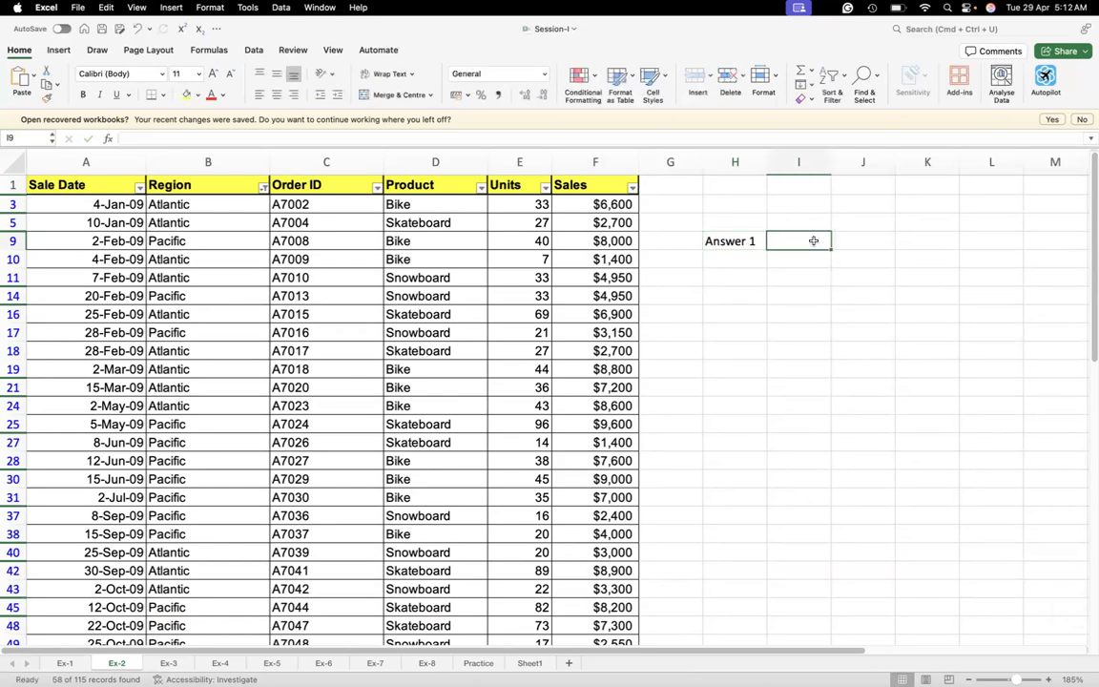
{"action": "type", "text": "="}
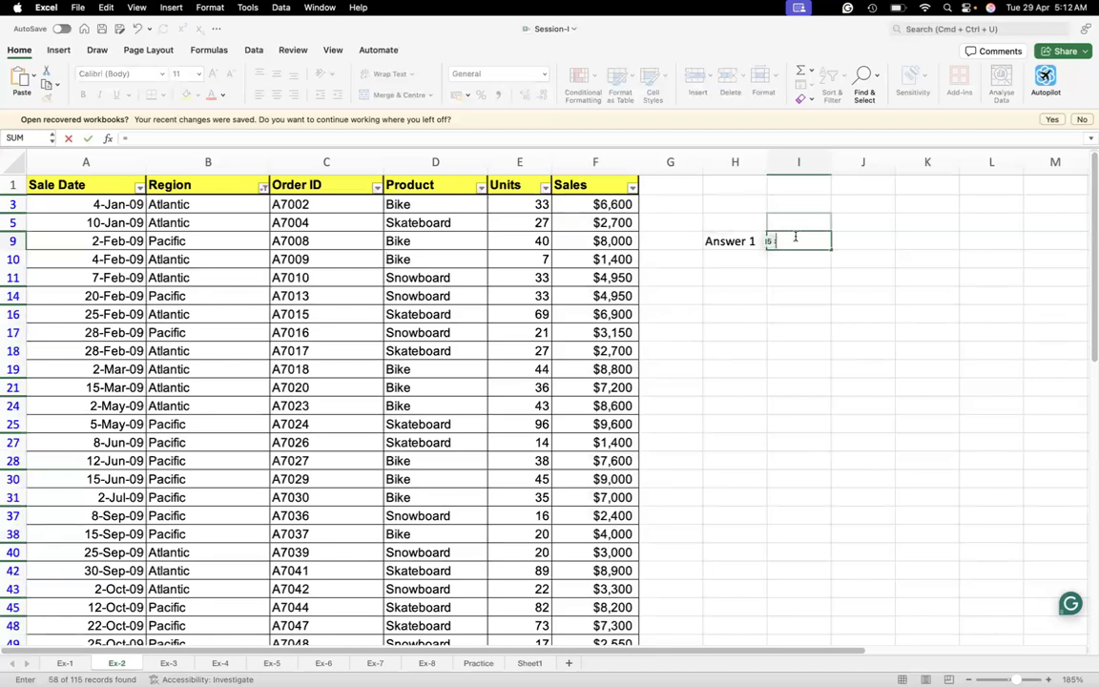
{"action": "type", "text": "SU"}
{"action": "key", "text": "BackSpace"}
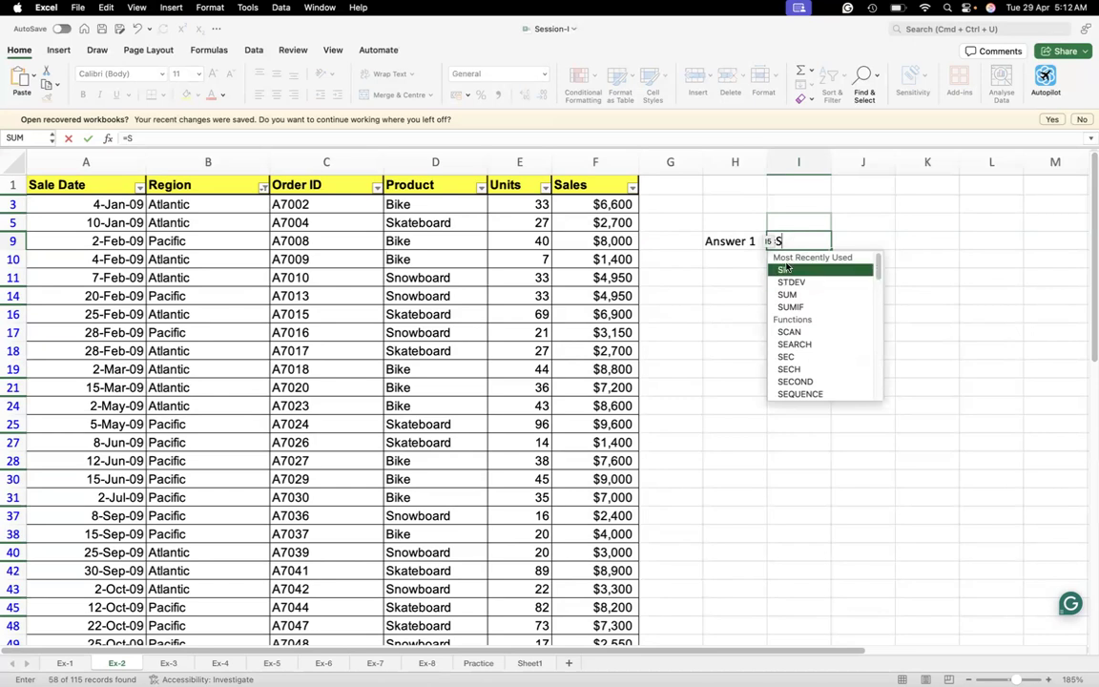
{"action": "type", "text": "Um"}
{"action": "double_click", "coordinate": [786, 270]}
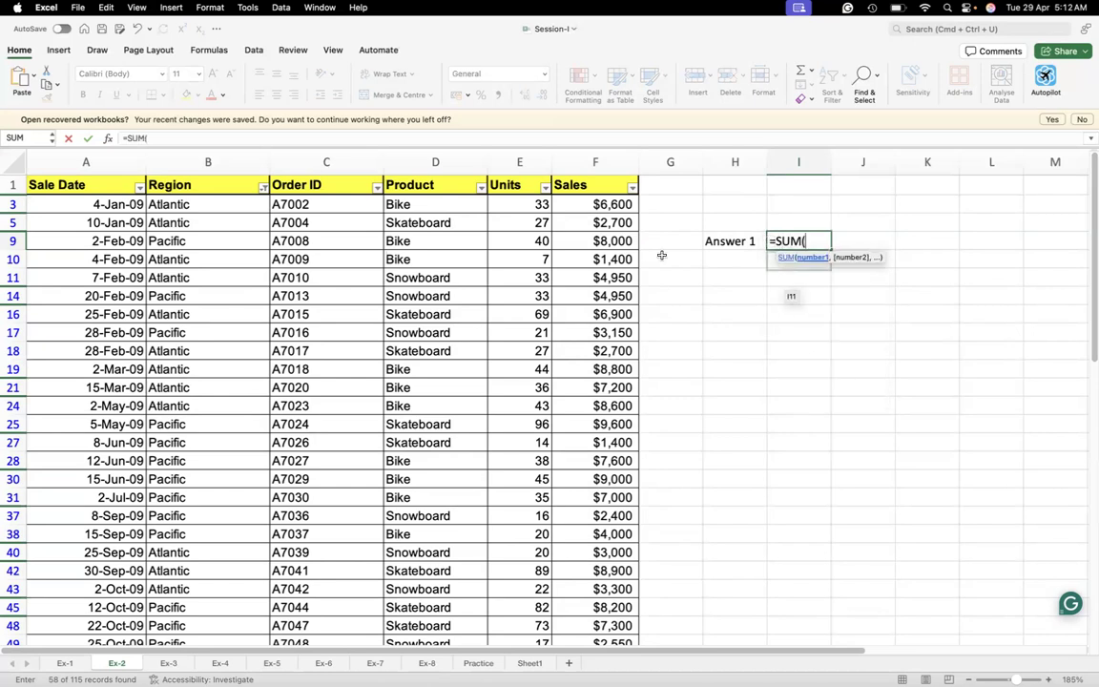
{"action": "left_click", "coordinate": [583, 205]}
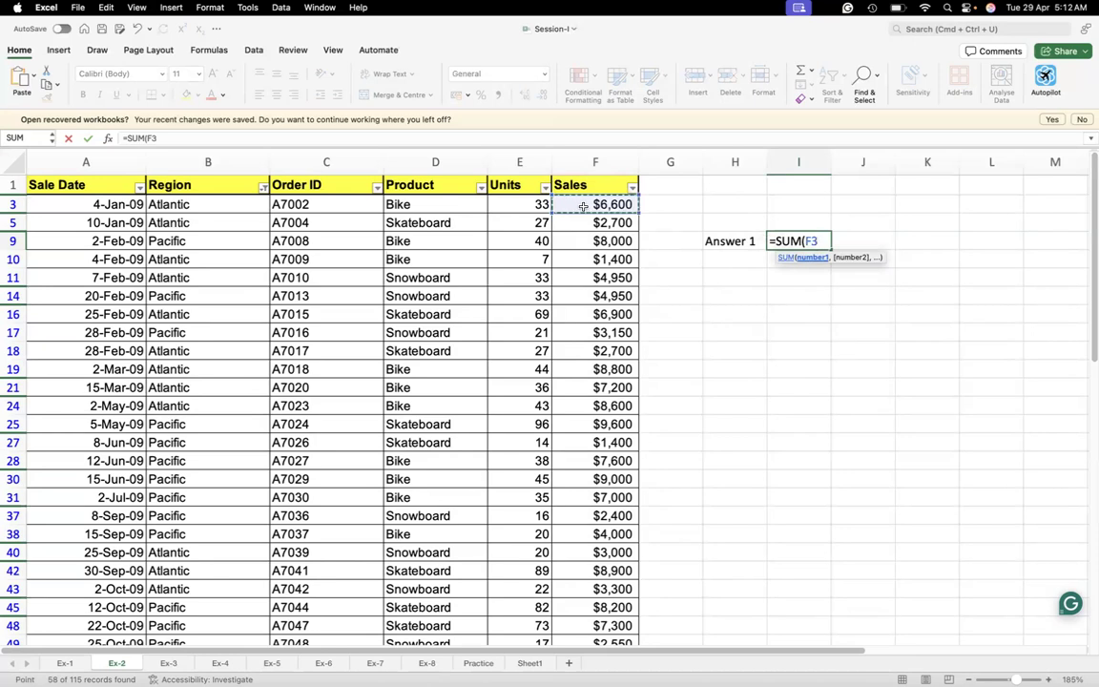
{"action": "key", "text": "ctrl+shift+Down"}
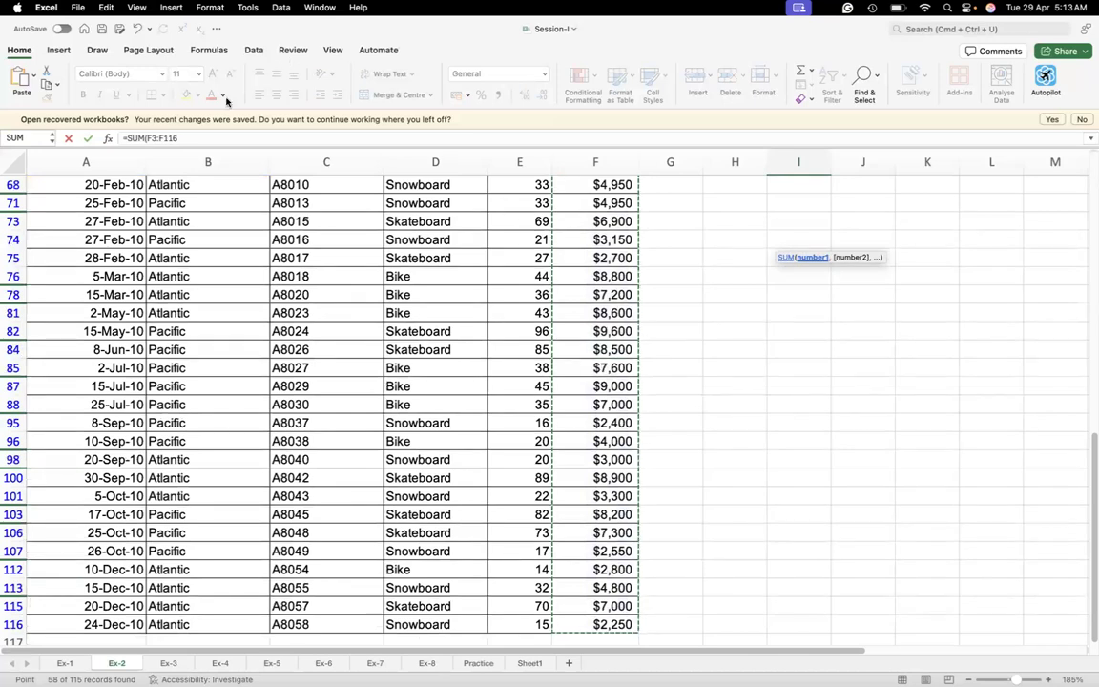
{"action": "left_click", "coordinate": [181, 138]}
{"action": "type", "text": ")"}
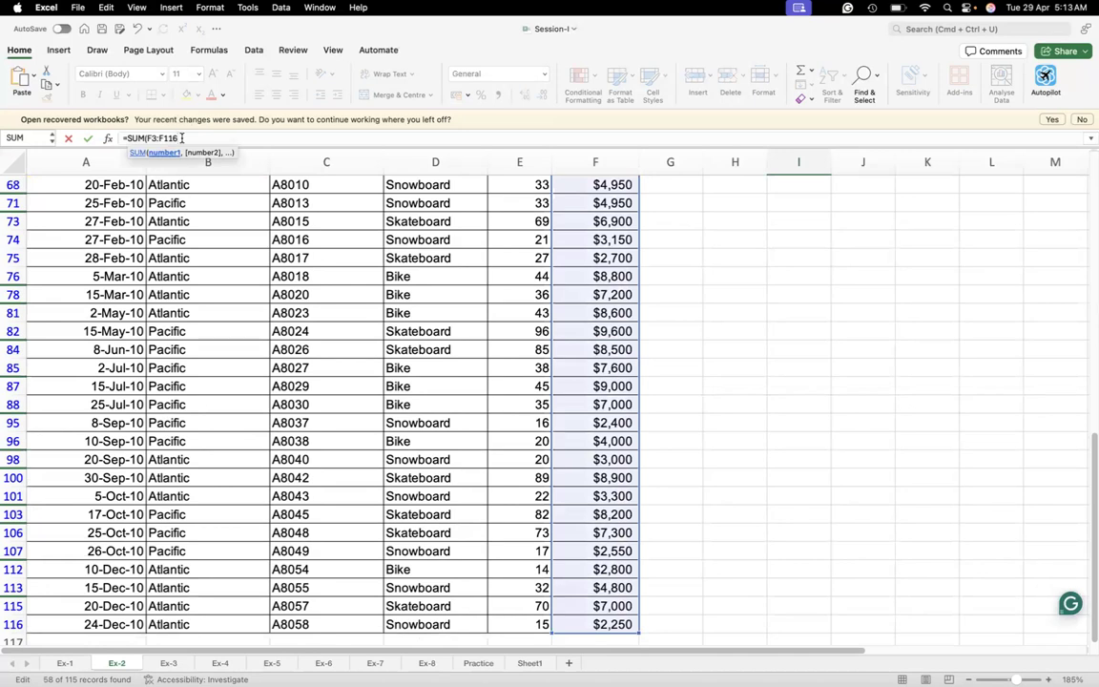
{"action": "type", "text": ")"}
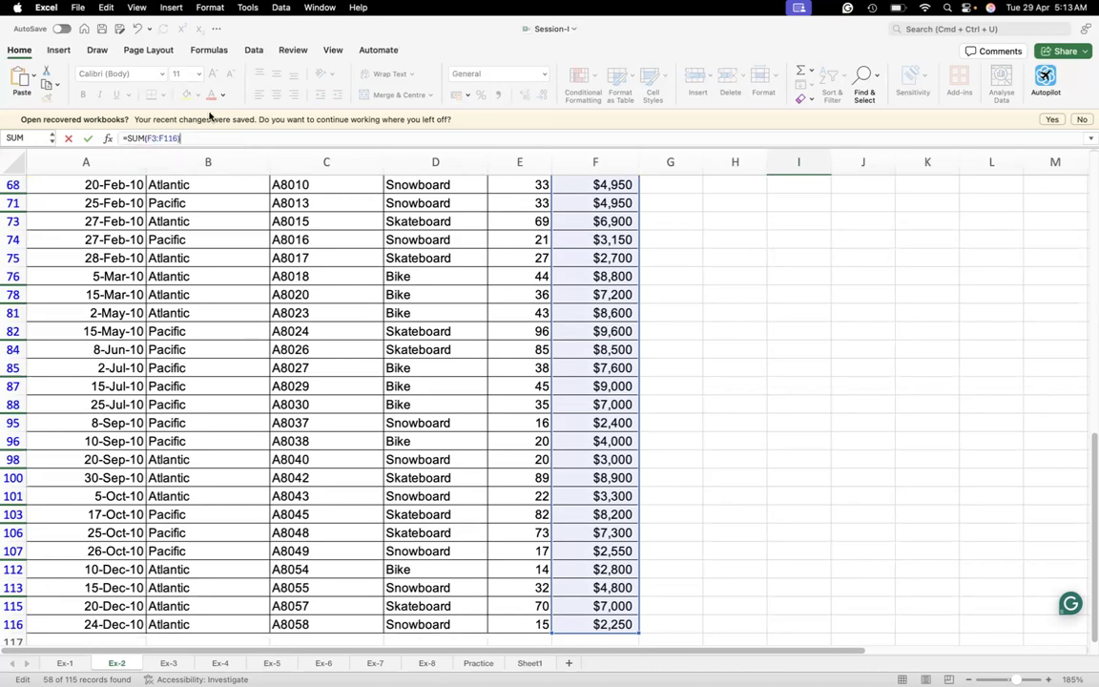
{"action": "key", "text": "Return"}
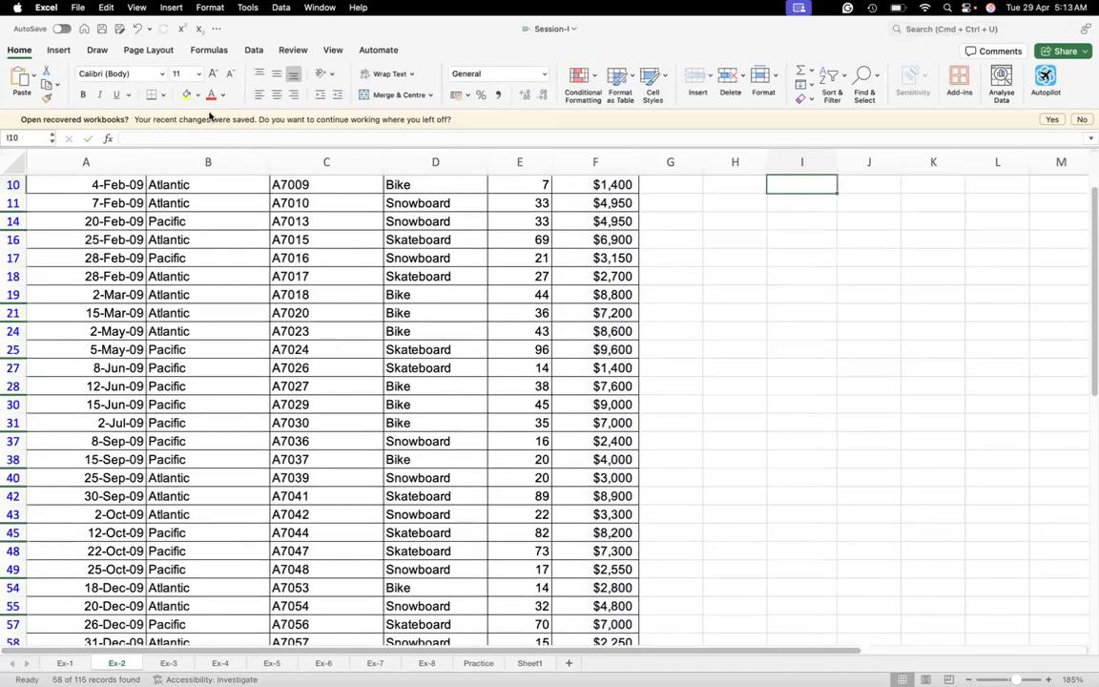
Replace the SUM formula in I9 with a SUBTOTAL function that uses function number 9 (SUM).
{"action": "key", "text": "Up"}
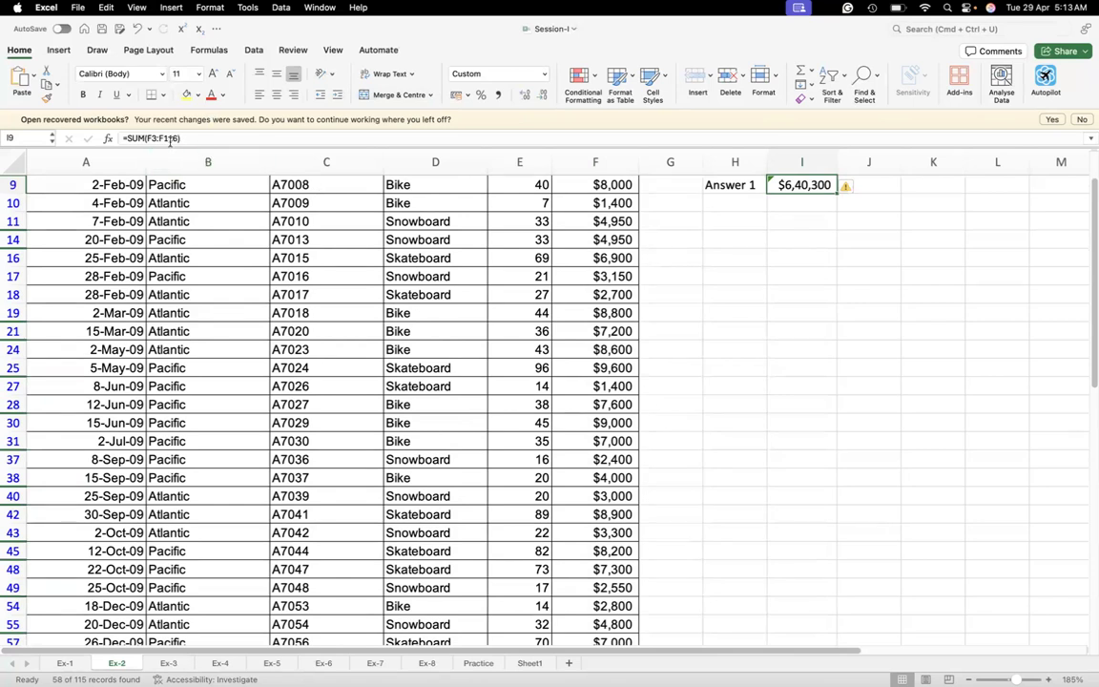
{"action": "left_click_drag", "start_coordinate": [184, 138], "coordinate": [113, 138]}
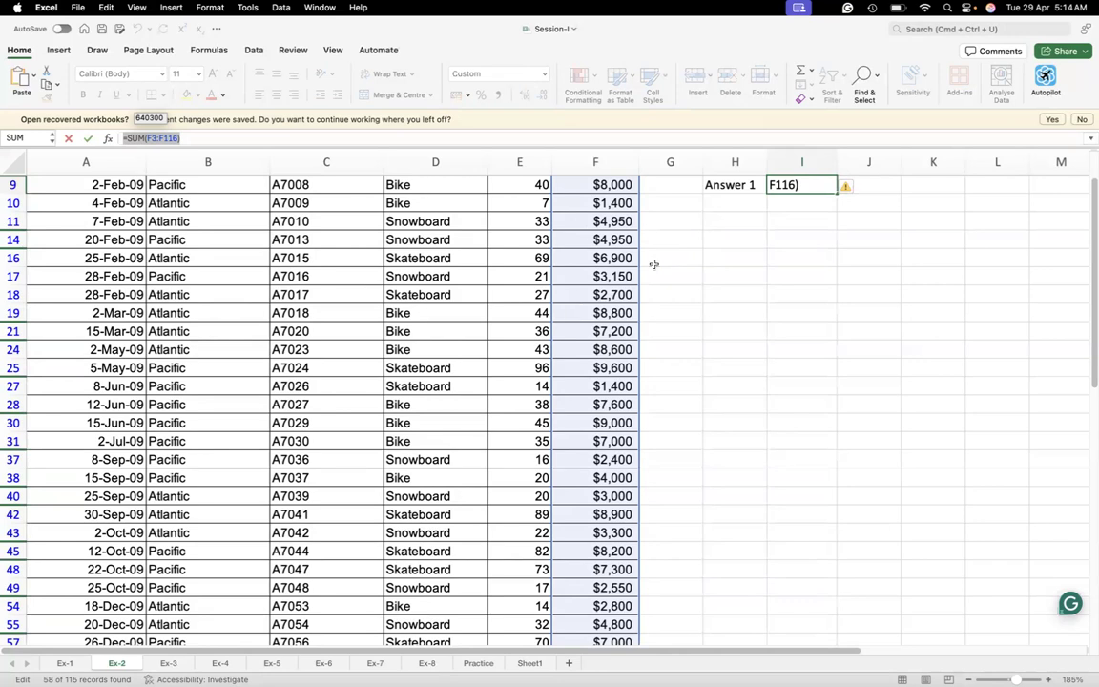
{"action": "left_click", "coordinate": [811, 187]}
{"action": "key", "text": "BackSpace"}
{"action": "key", "text": "BackSpace"}
{"action": "key", "text": "BackSpace"}
{"action": "key", "text": "BackSpace"}
{"action": "key", "text": "BackSpace"}
{"action": "key", "text": "BackSpace"}
{"action": "key", "text": "BackSpace"}
{"action": "key", "text": "BackSpace"}
{"action": "key", "text": "BackSpace"}
{"action": "key", "text": "BackSpace"}
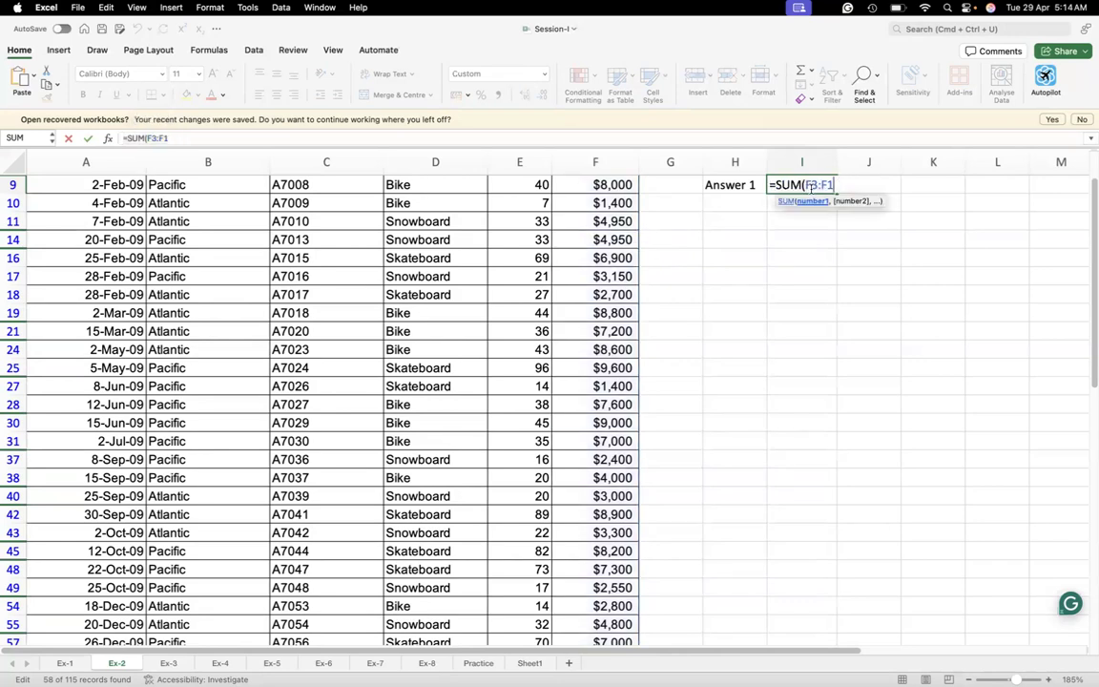
{"action": "key", "text": "BackSpace"}
{"action": "key", "text": "BackSpace"}
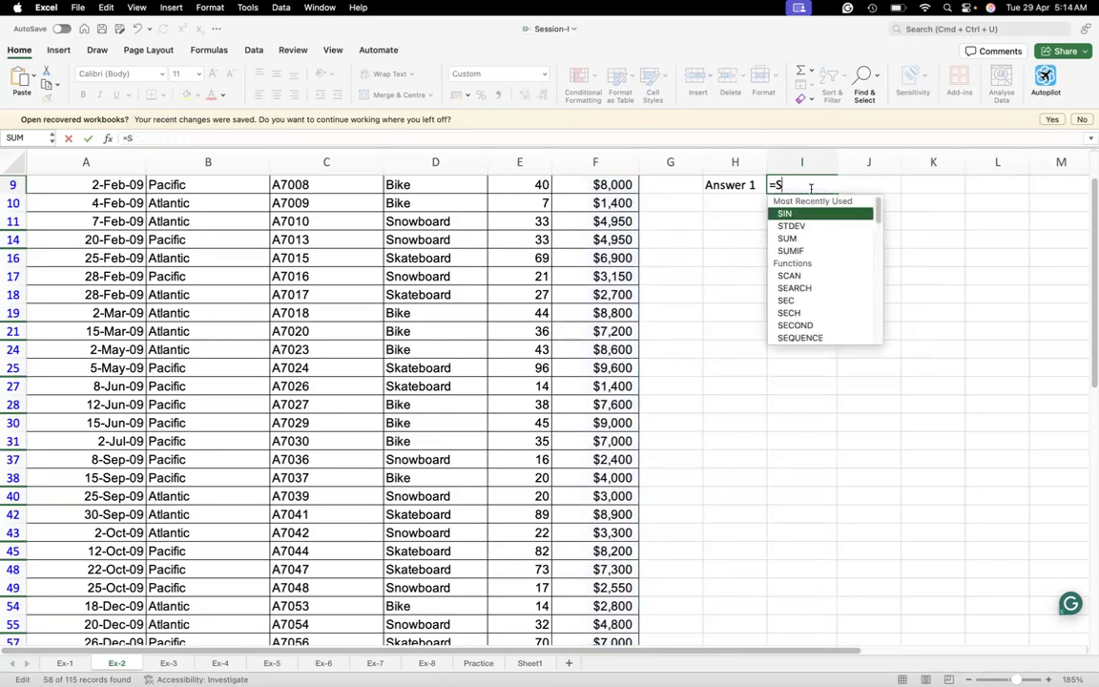
{"action": "type", "text": "sub"}
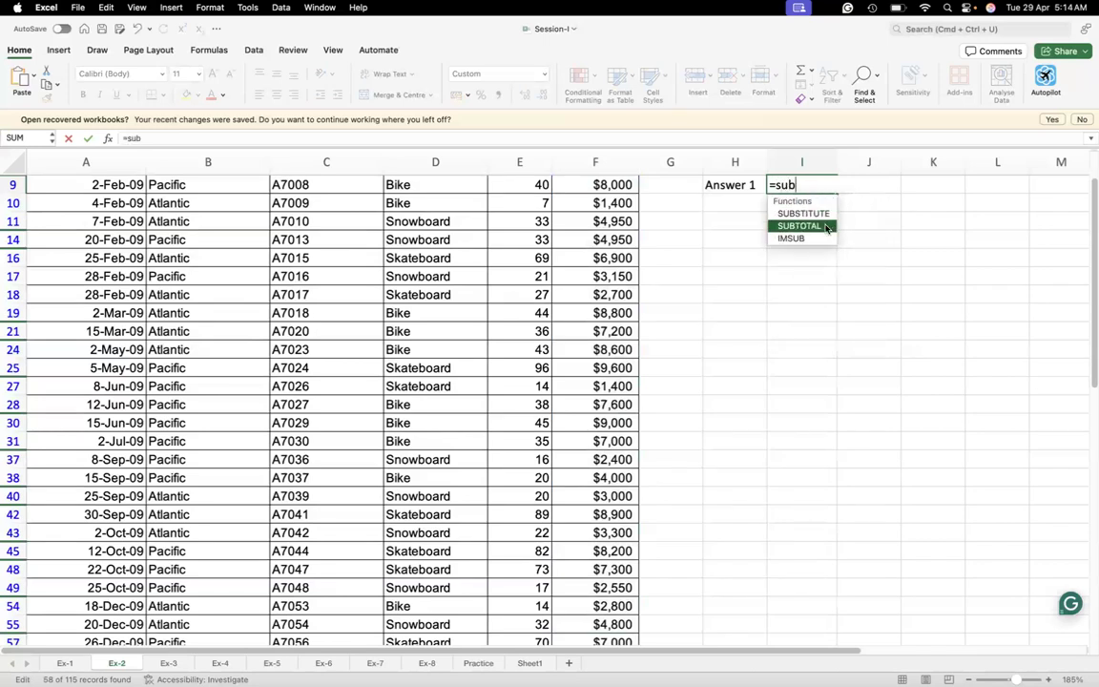
{"action": "double_click", "coordinate": [827, 228]}
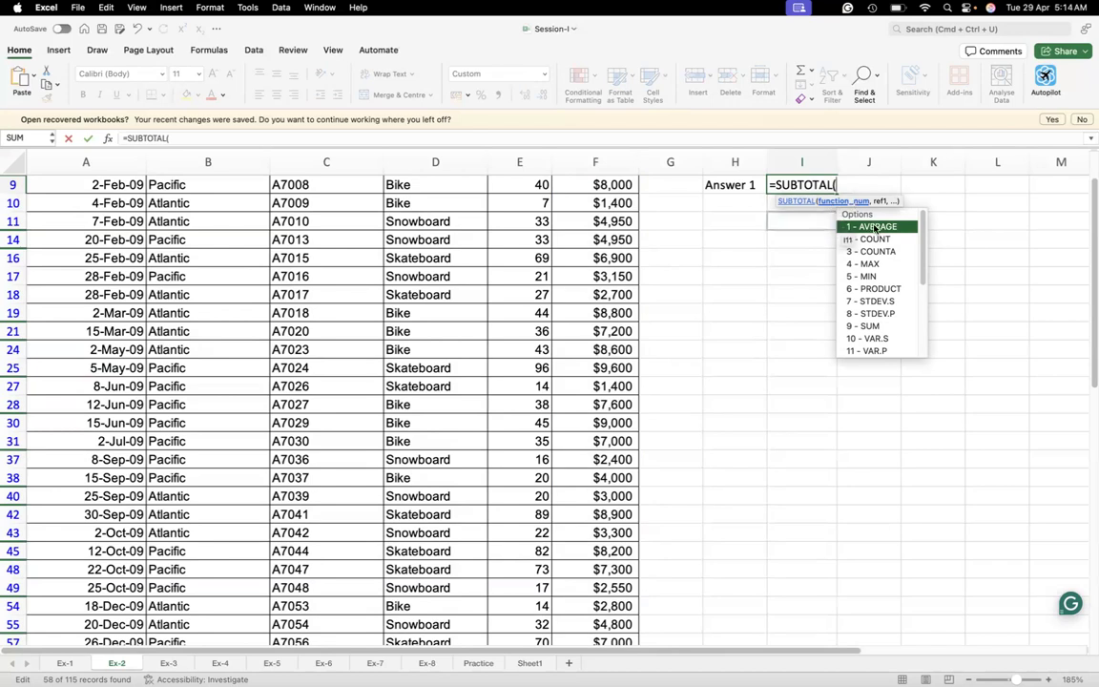
{"action": "double_click", "coordinate": [876, 327]}
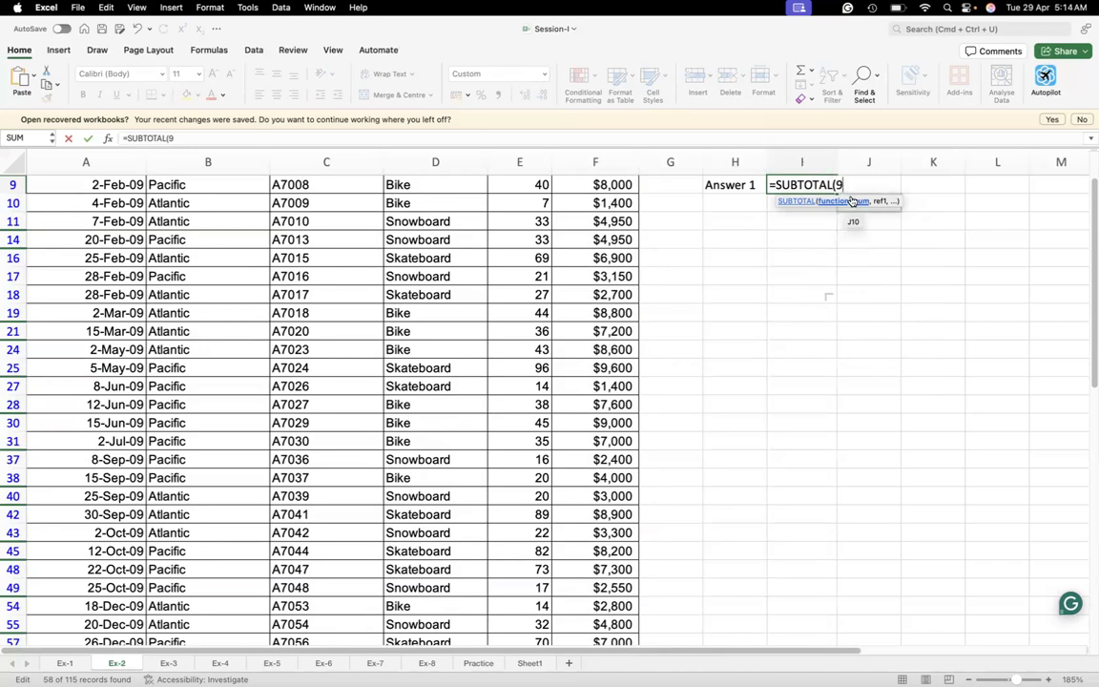
{"action": "type", "text": ","}
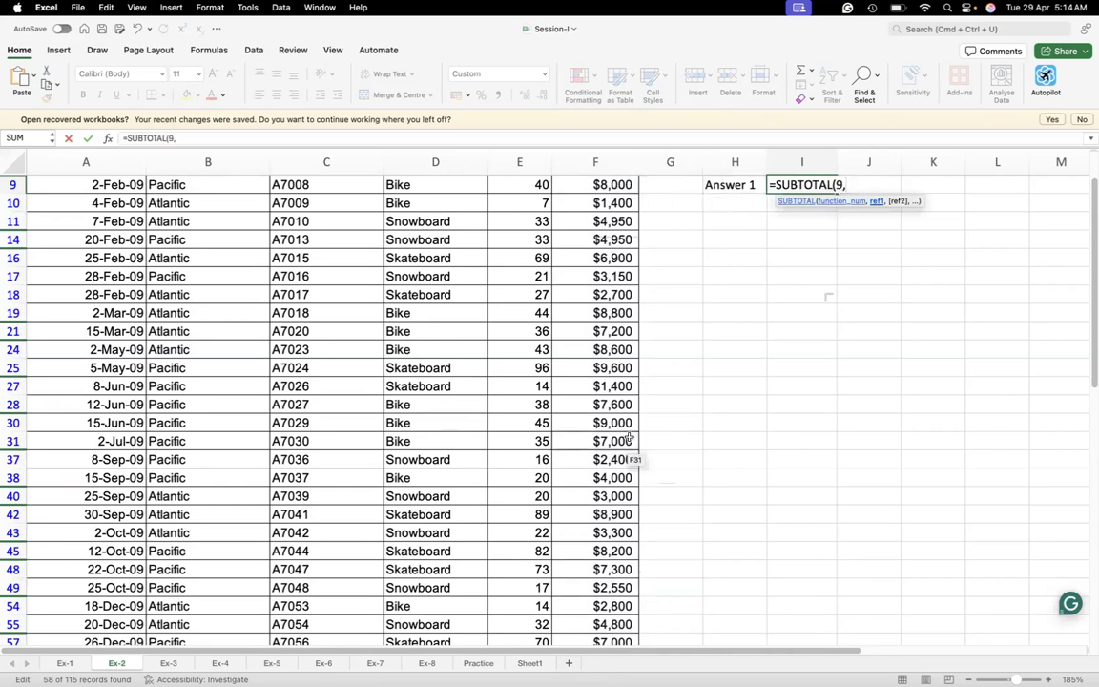
Complete the SUBTOTAL formula in I9 with the filtered Sales range, giving =SUBTOTAL(9,F3:F116).
{"action": "scroll", "coordinate": [611, 186], "scroll_direction": "up", "scroll_amount": 3}
{"action": "left_click", "coordinate": [610, 186]}
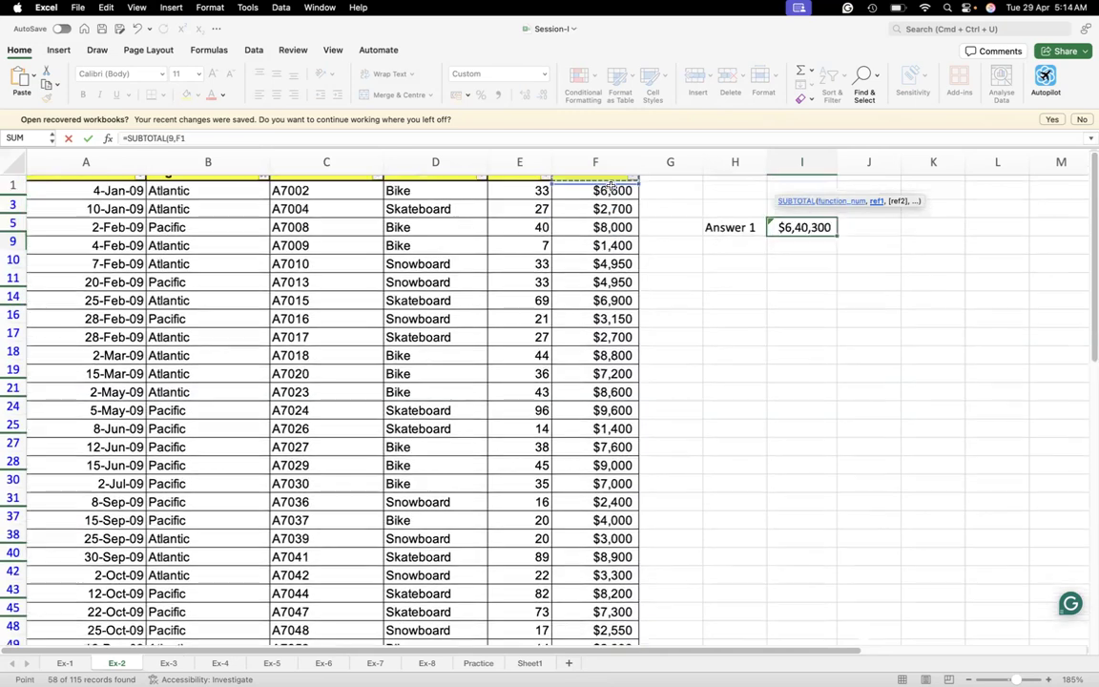
{"action": "scroll", "coordinate": [611, 186], "scroll_direction": "up", "scroll_amount": 1}
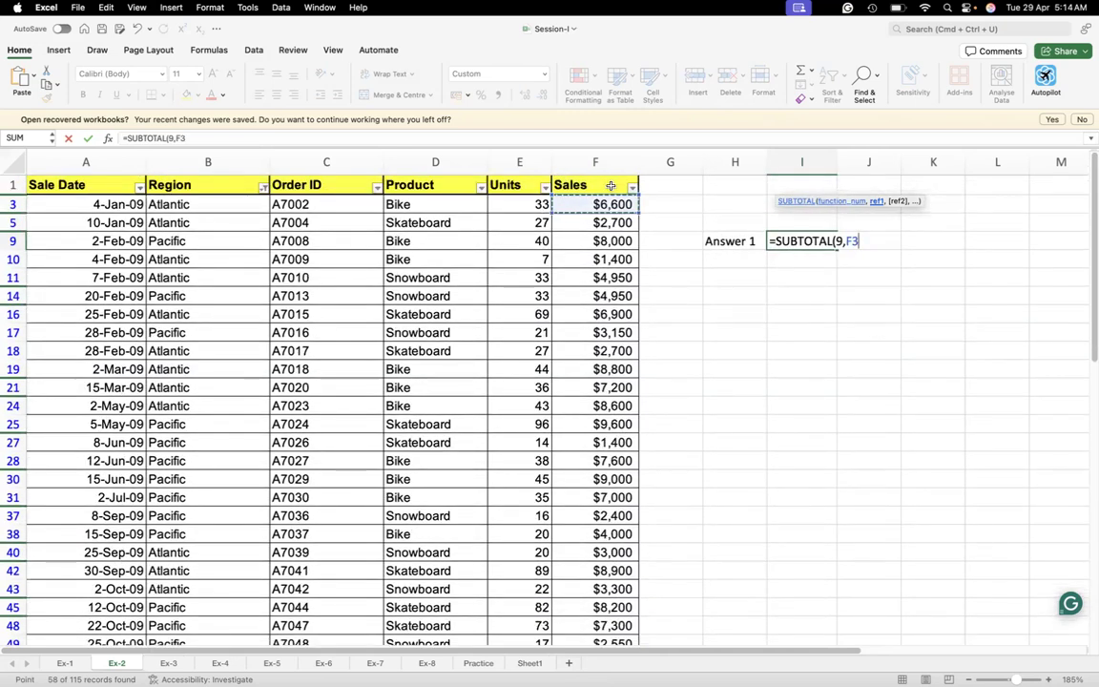
{"action": "key", "text": "shift+Down"}
{"action": "key", "text": "shift+Down"}
{"action": "key", "text": "shift+Down"}
{"action": "key", "text": "shift+Down"}
{"action": "key", "text": "shift+Down"}
{"action": "key", "text": "shift+Down"}
{"action": "key", "text": "shift+Down"}
{"action": "key", "text": "shift+Down"}
{"action": "key", "text": "shift+Down"}
{"action": "key", "text": "shift+Down"}
{"action": "key", "text": "shift+Down"}
{"action": "key", "text": "shift+Down"}
{"action": "key", "text": "shift+Down"}
{"action": "key", "text": "shift+Down"}
{"action": "key", "text": "shift+Down"}
{"action": "key", "text": "shift+Down"}
{"action": "key", "text": "shift+Down"}
{"action": "key", "text": "shift+Down"}
{"action": "key", "text": "shift+Down"}
{"action": "key", "text": "shift+Down"}
{"action": "key", "text": "shift+Down"}
{"action": "key", "text": "shift+Down"}
{"action": "key", "text": "shift+Down"}
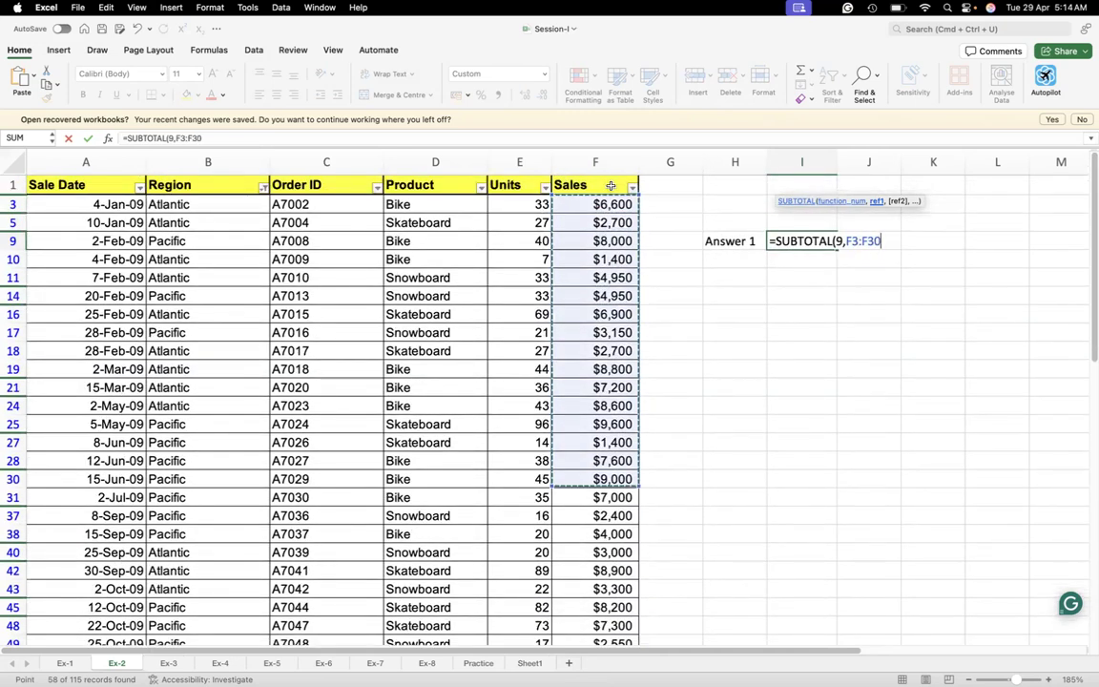
{"action": "key", "text": "shift+Down"}
{"action": "key", "text": "shift+Down"}
{"action": "key", "text": "shift+Down"}
{"action": "key", "text": "shift+Down"}
{"action": "key", "text": "shift+Down"}
{"action": "key", "text": "shift+Down"}
{"action": "key", "text": "shift+Down"}
{"action": "key", "text": "shift+Down"}
{"action": "key", "text": "shift+Down"}
{"action": "key", "text": "shift+Down"}
{"action": "key", "text": "shift+Down"}
{"action": "key", "text": "shift+Down"}
{"action": "key", "text": "shift+Down"}
{"action": "key", "text": "shift+Down"}
{"action": "key", "text": "shift+Down"}
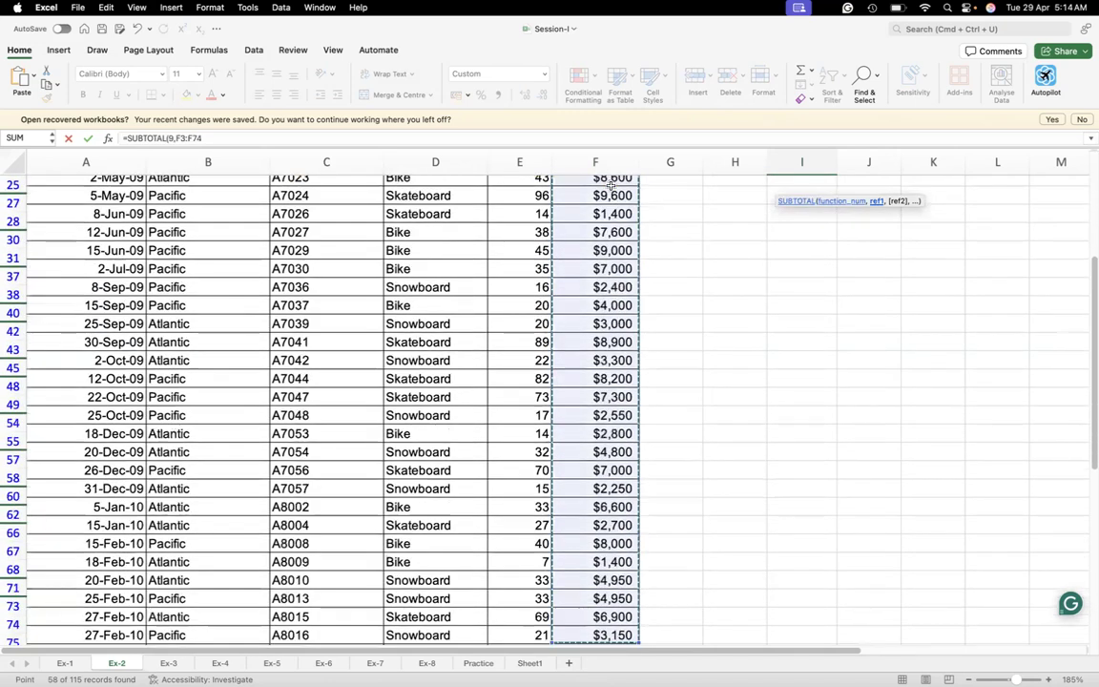
{"action": "key", "text": "shift+Down"}
{"action": "key", "text": "shift+Down"}
{"action": "key", "text": "shift+Down"}
{"action": "key", "text": "shift+Down"}
{"action": "key", "text": "shift+Down"}
{"action": "key", "text": "shift+Down"}
{"action": "key", "text": "shift+Down"}
{"action": "key", "text": "shift+Down"}
{"action": "key", "text": "shift+Down"}
{"action": "key", "text": "shift+Down"}
{"action": "key", "text": "shift+Down"}
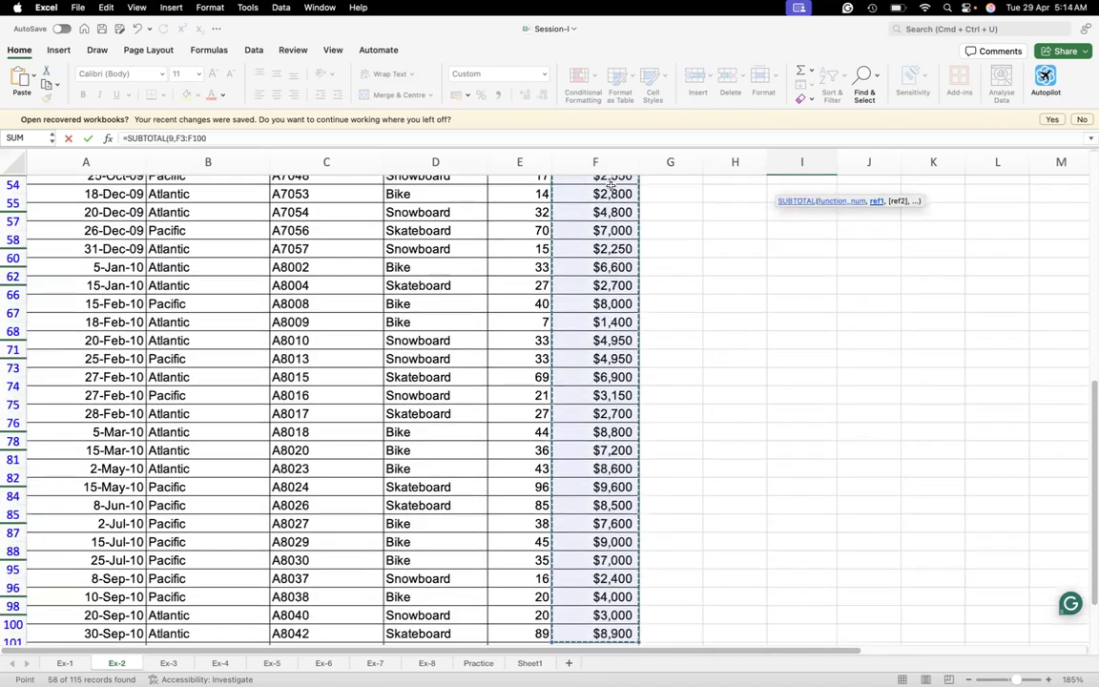
{"action": "key", "text": "shift+Down"}
{"action": "key", "text": "shift+Down"}
{"action": "key", "text": "shift+Down"}
{"action": "key", "text": "shift+Down"}
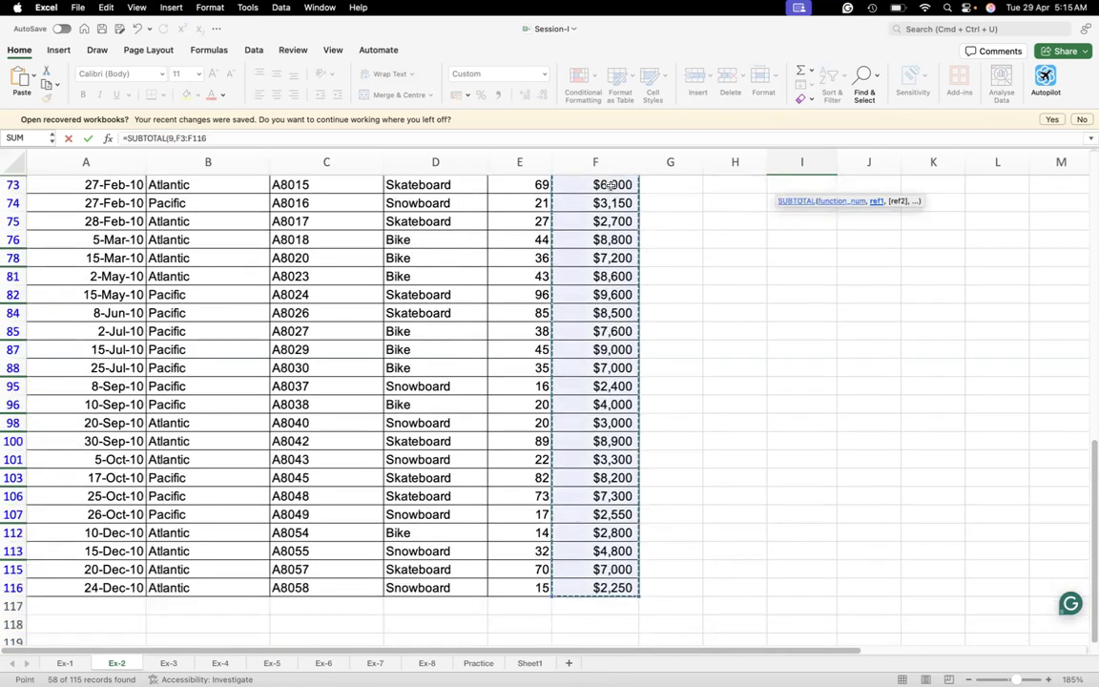
{"action": "type", "text": ")"}
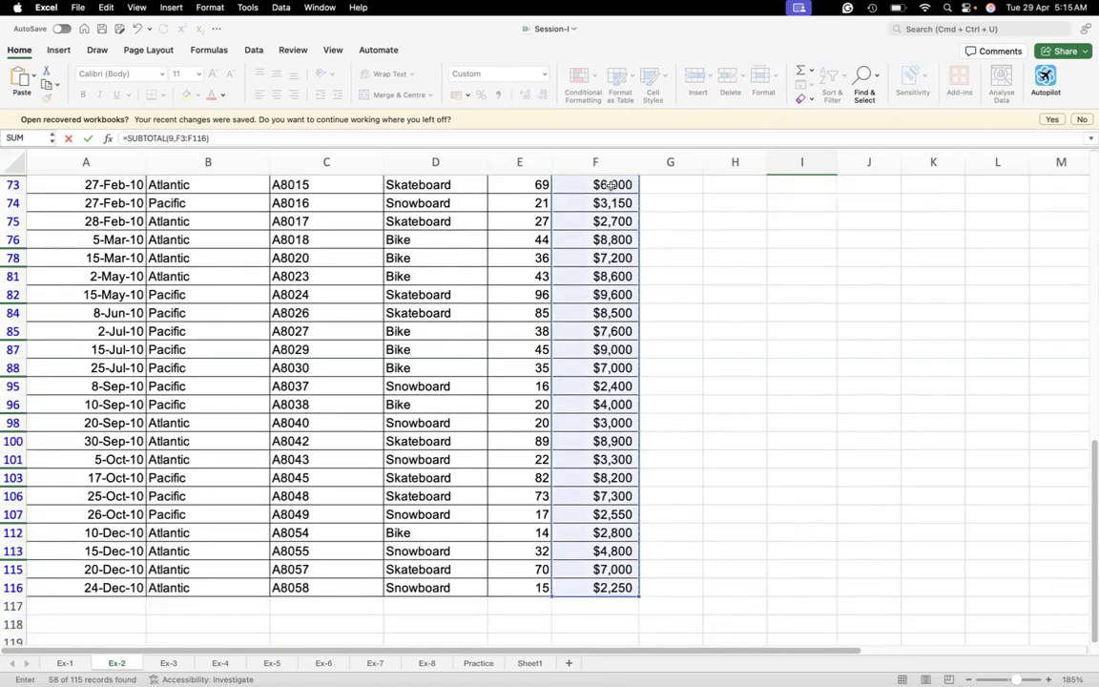
{"action": "key", "text": "Escape"}
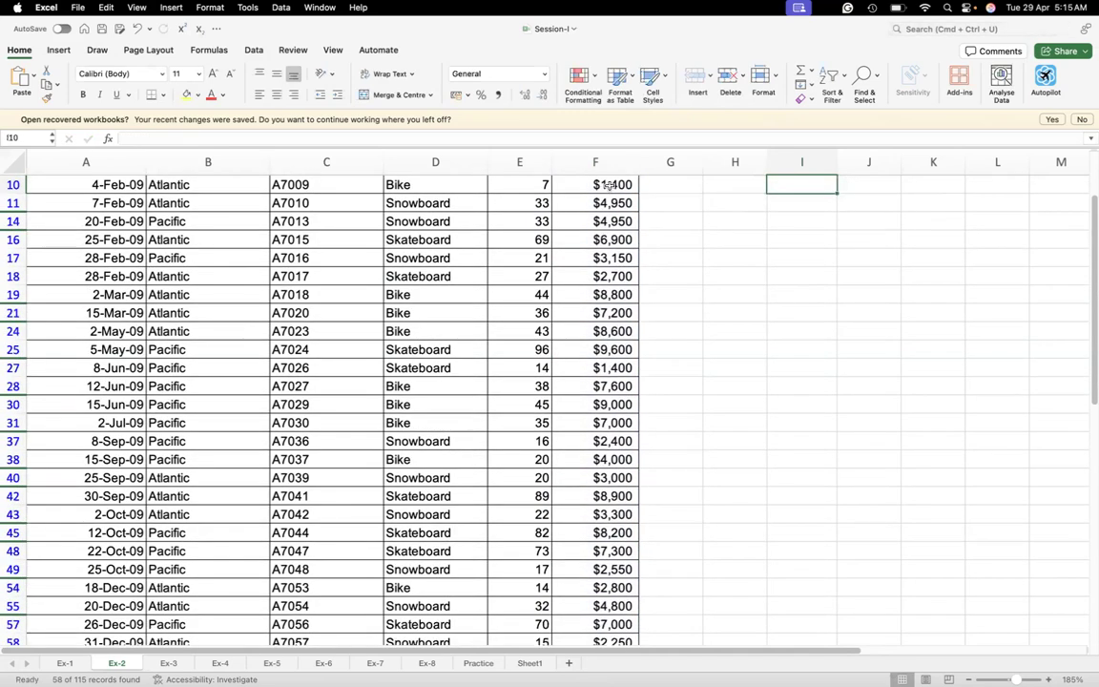
{"action": "left_click", "coordinate": [830, 239]}
{"action": "key", "text": "Up"}
{"action": "key", "text": "Up"}
{"action": "key", "text": "Up"}
{"action": "key", "text": "Up"}
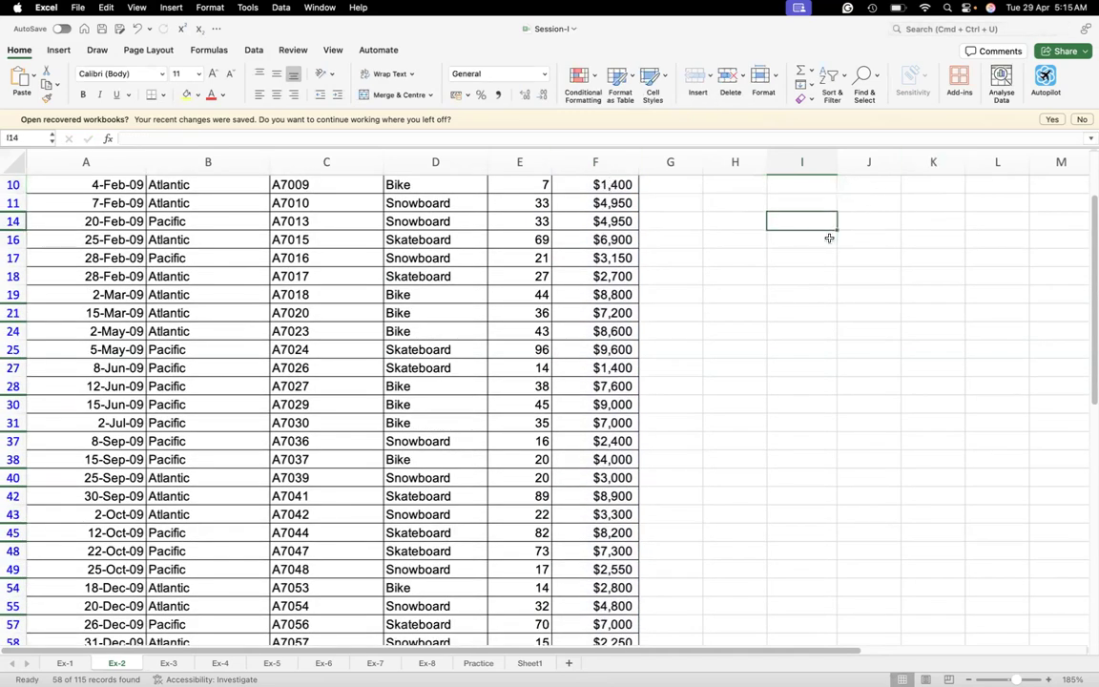
{"action": "scroll", "coordinate": [829, 238], "scroll_direction": "up", "scroll_amount": 3}
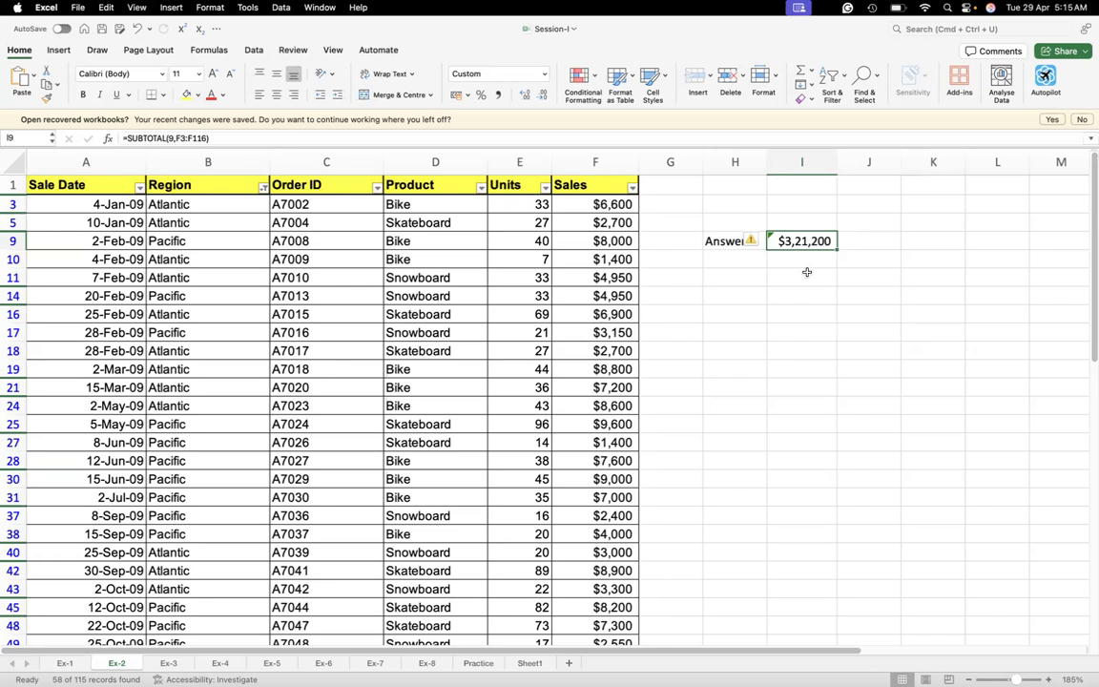
Remove the filter from the header row of the sales table so that all regions are listed again.
{"action": "left_click", "coordinate": [12, 185]}
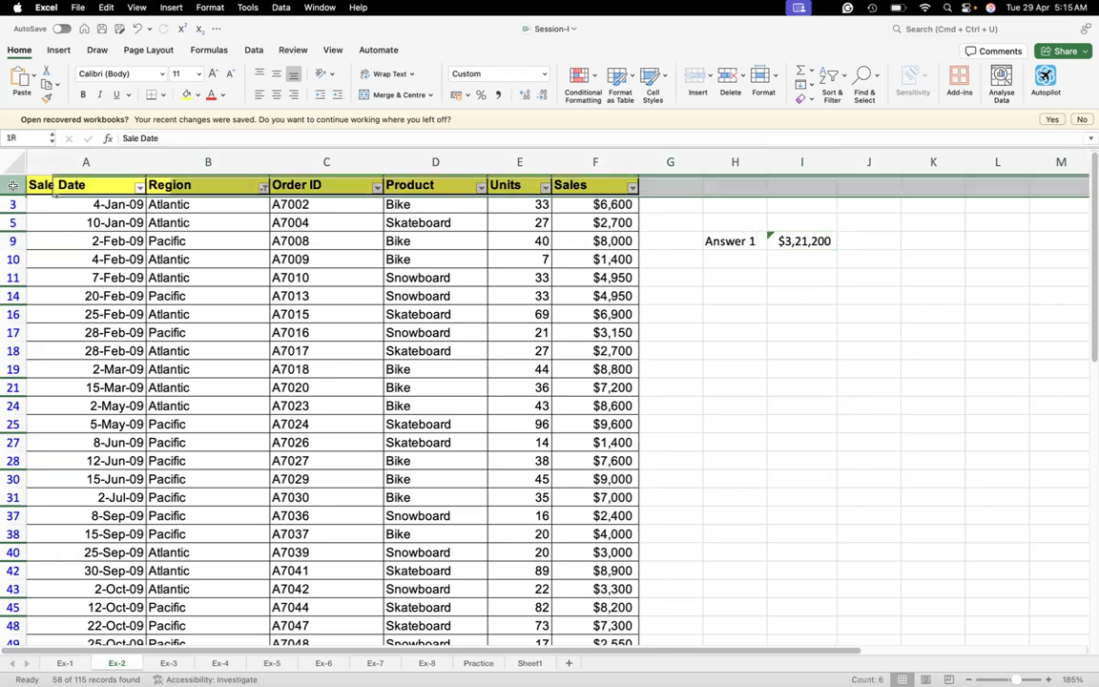
{"action": "left_click", "coordinate": [831, 77]}
{"action": "left_click", "coordinate": [854, 153]}
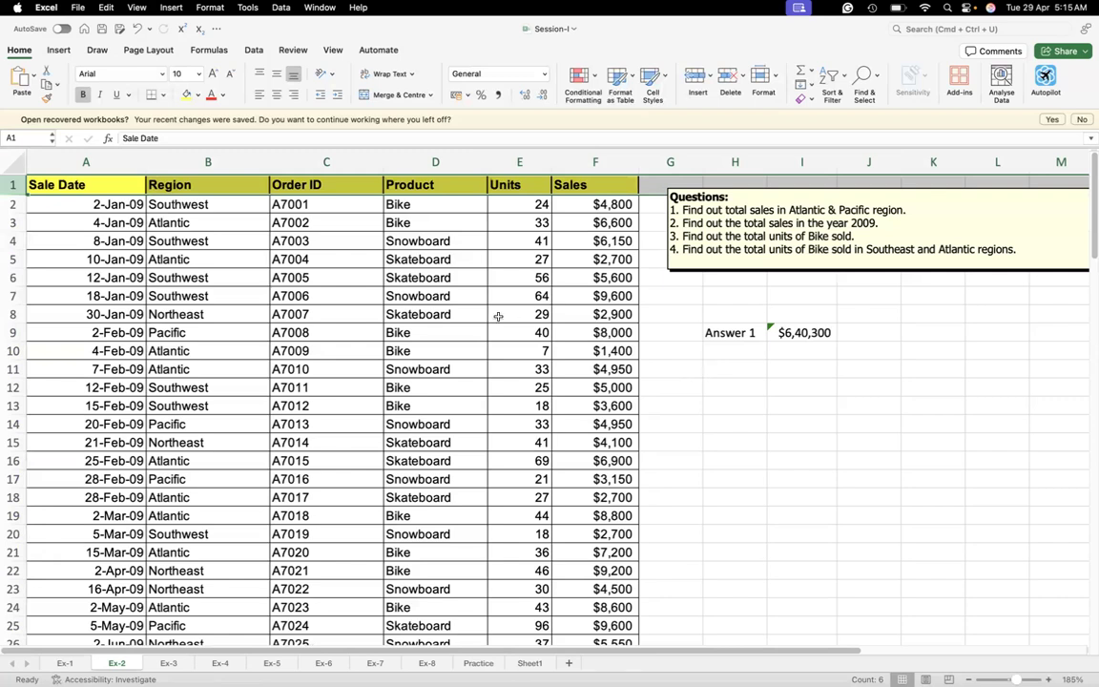
Turn filtering back on for the sales table's header row, starting from the Sale Date heading.
{"action": "left_click", "coordinate": [84, 186]}
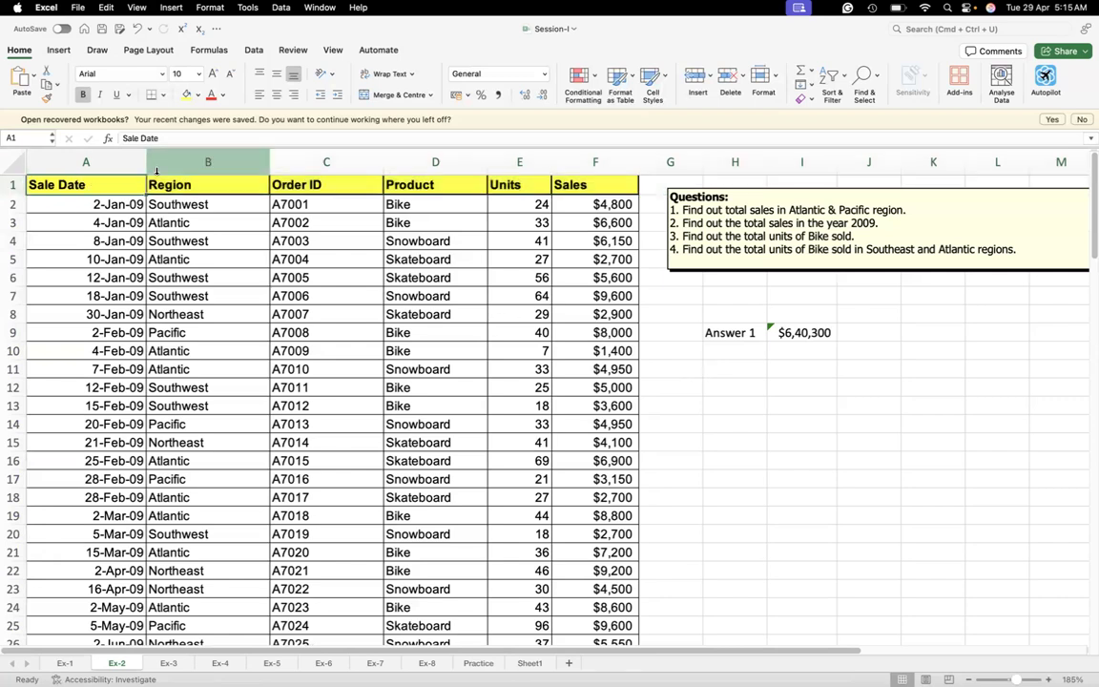
{"action": "left_click", "coordinate": [833, 76]}
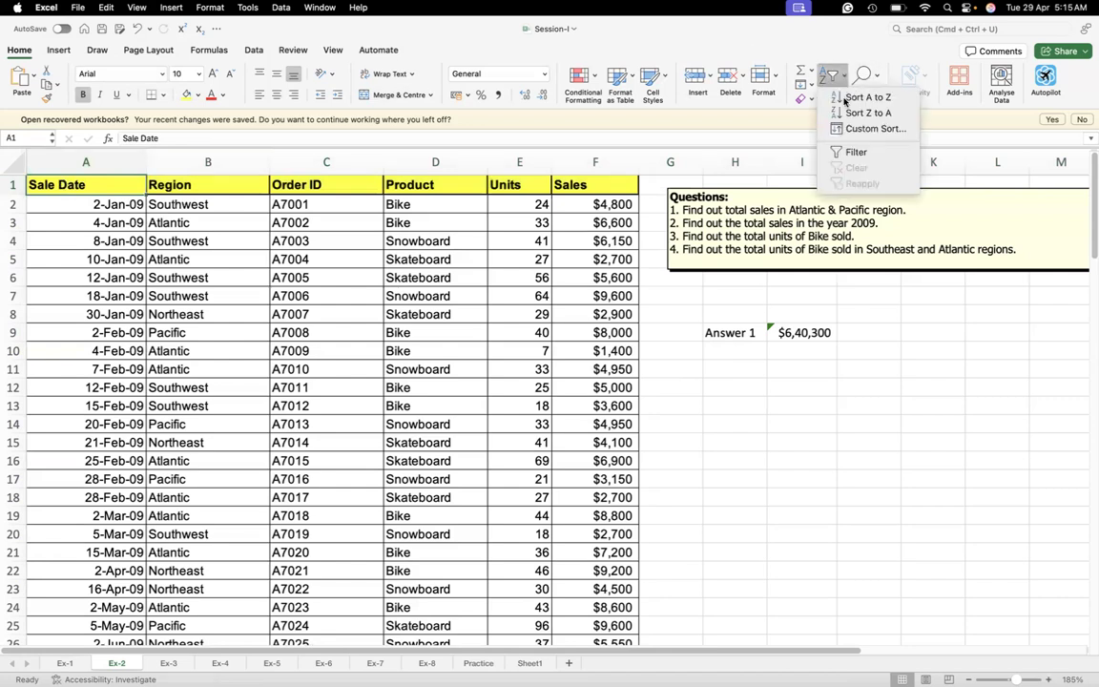
{"action": "left_click", "coordinate": [854, 152]}
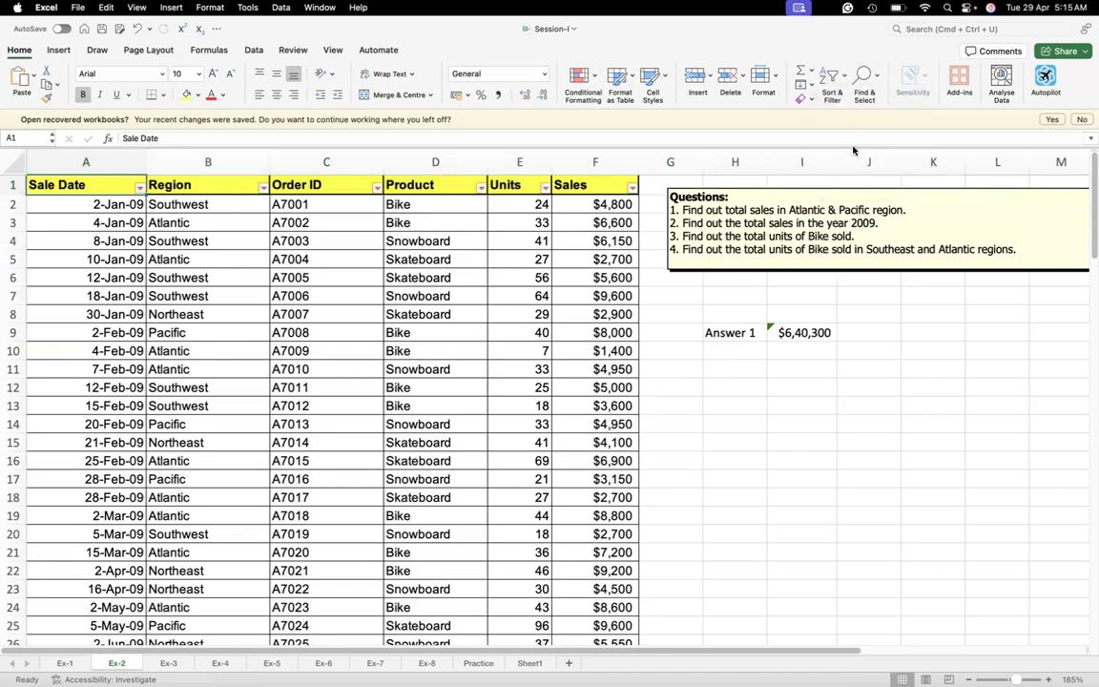
Filter the Sale Date column to the year 2009 only and check the first and last remaining dates.
{"action": "left_click", "coordinate": [140, 187]}
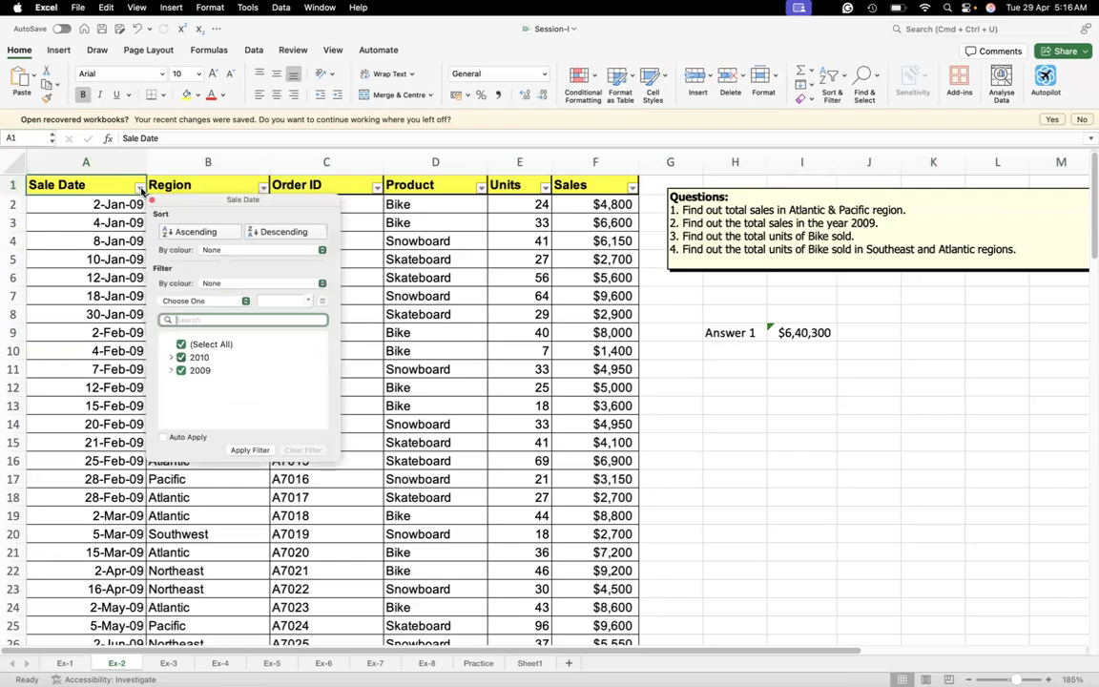
{"action": "left_click", "coordinate": [181, 345]}
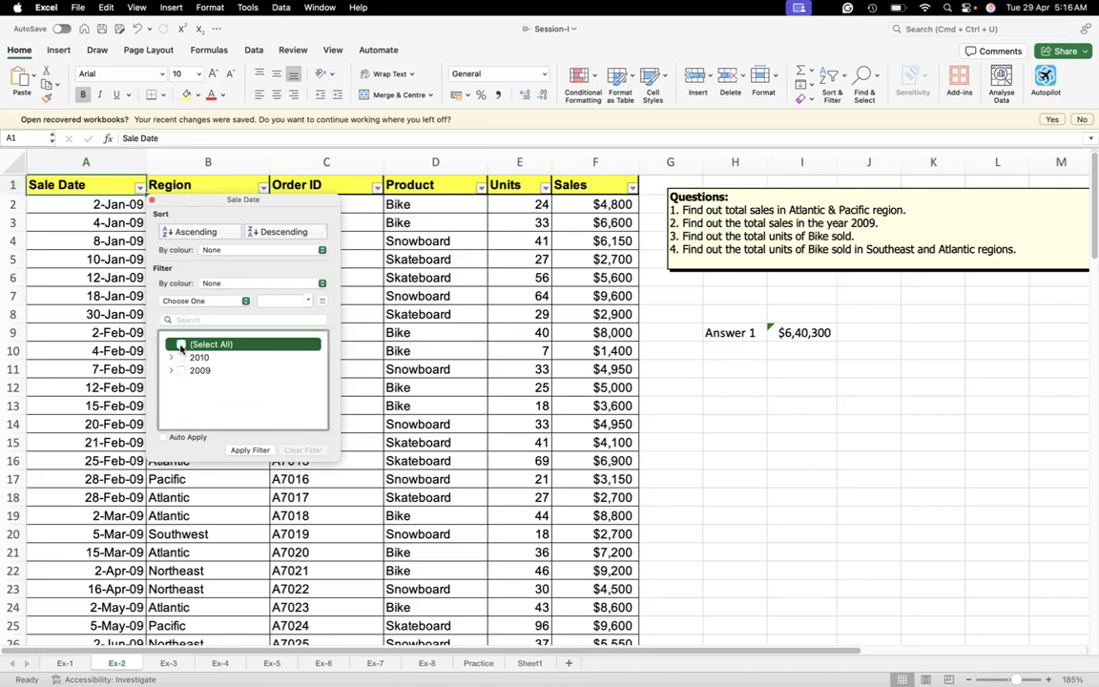
{"action": "left_click", "coordinate": [181, 371]}
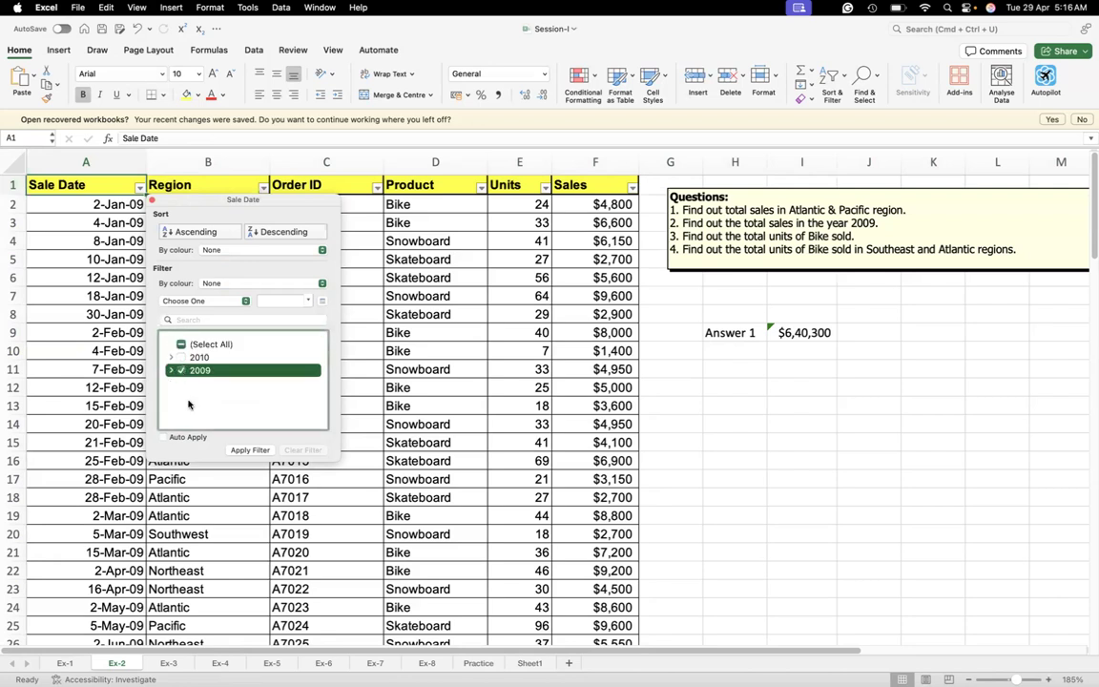
{"action": "left_click", "coordinate": [249, 451]}
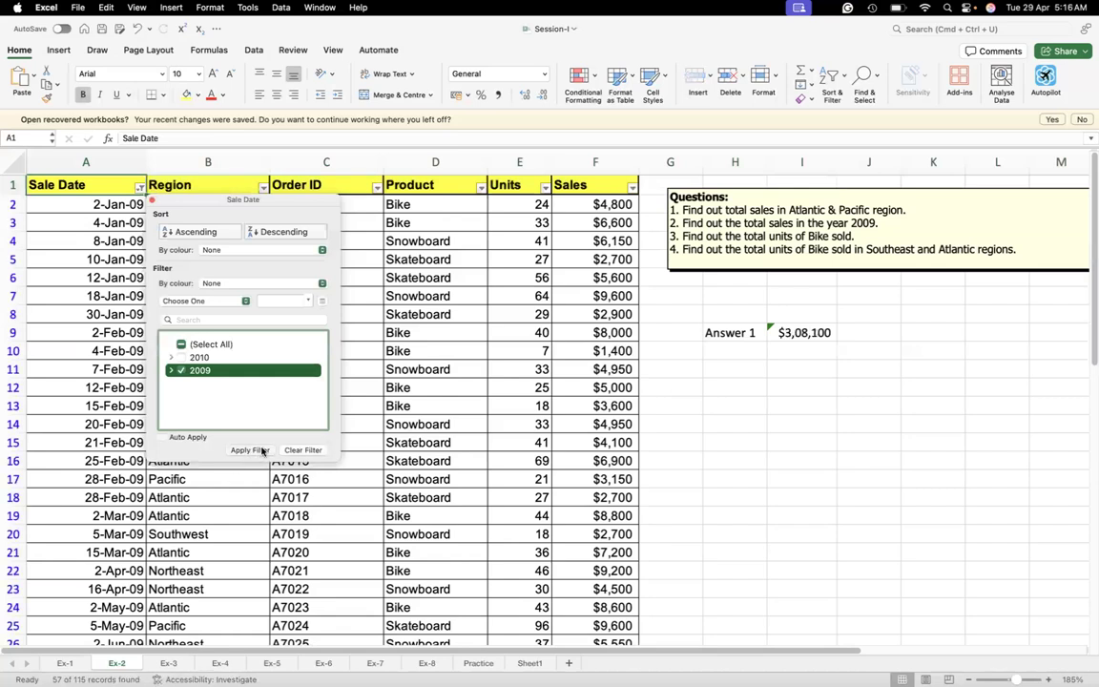
{"action": "left_click", "coordinate": [201, 489]}
{"action": "left_click", "coordinate": [116, 204]}
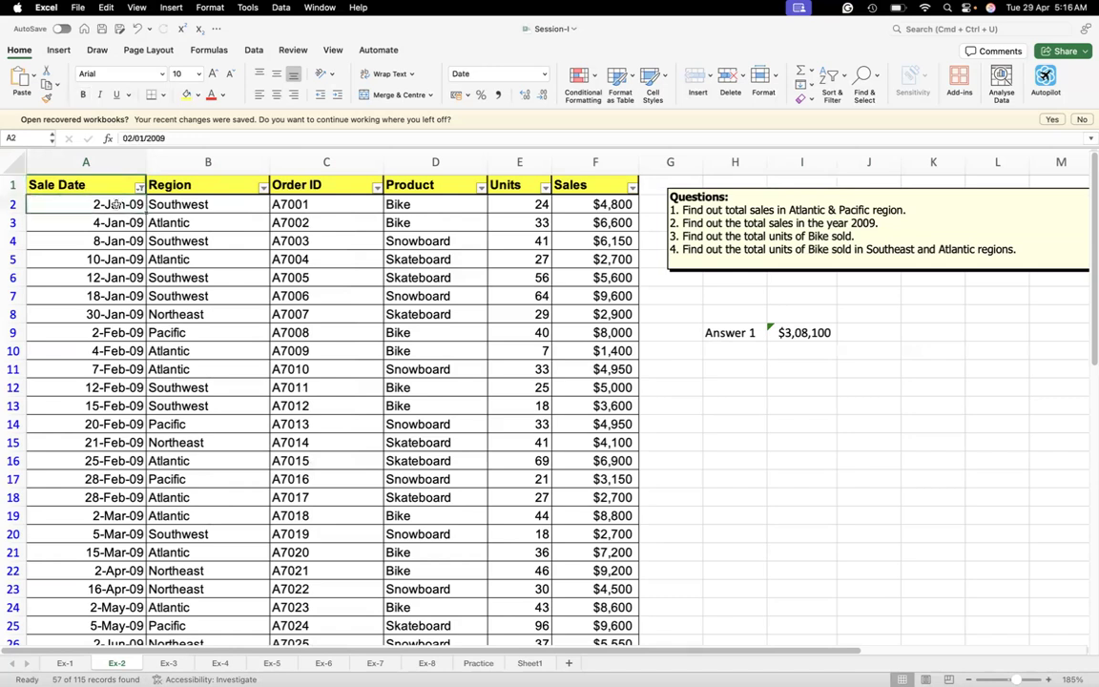
{"action": "scroll", "coordinate": [117, 204], "scroll_direction": "down", "scroll_amount": 15}
{"action": "left_click", "coordinate": [117, 203]}
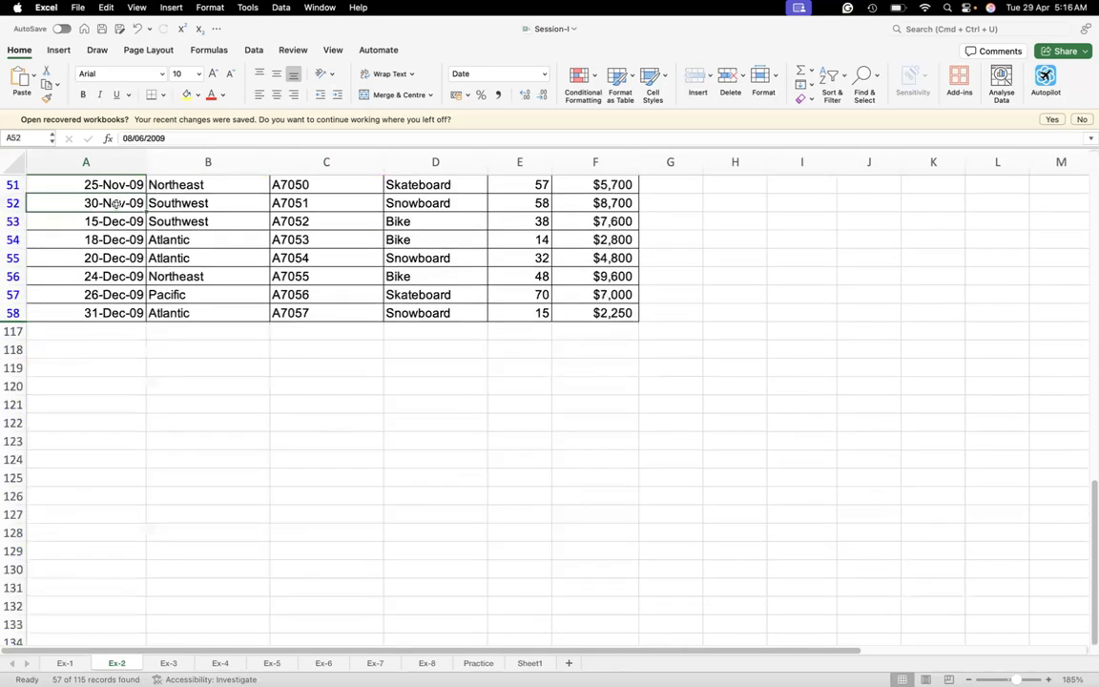
{"action": "scroll", "coordinate": [117, 204], "scroll_direction": "up", "scroll_amount": 15}
{"action": "left_click", "coordinate": [116, 203]}
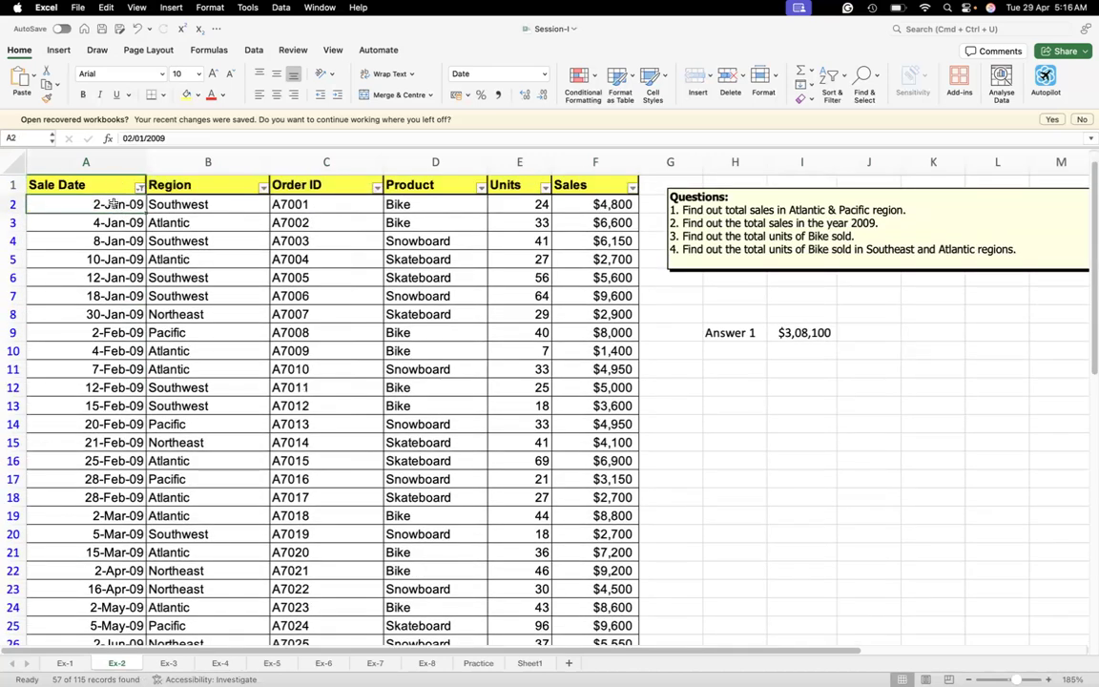
Label cell H11, two rows below the Answer 1 label, as "Answer2".
{"action": "left_click", "coordinate": [730, 369]}
{"action": "type", "text": "A"}
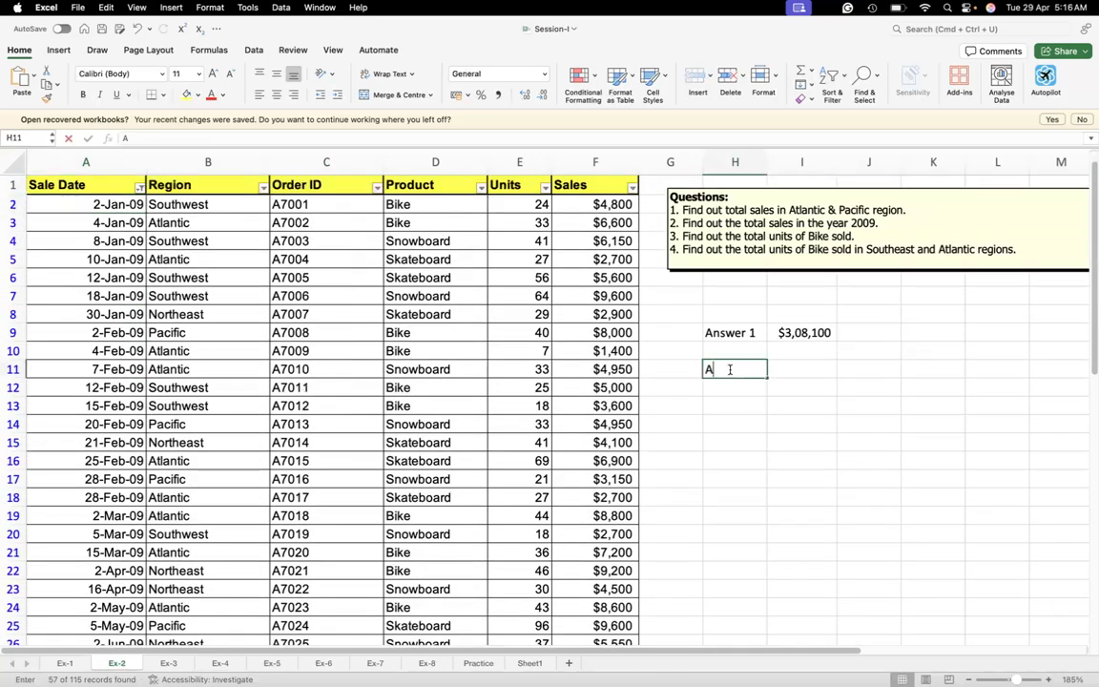
{"action": "type", "text": "nswer2"}
{"action": "left_click", "coordinate": [797, 367]}
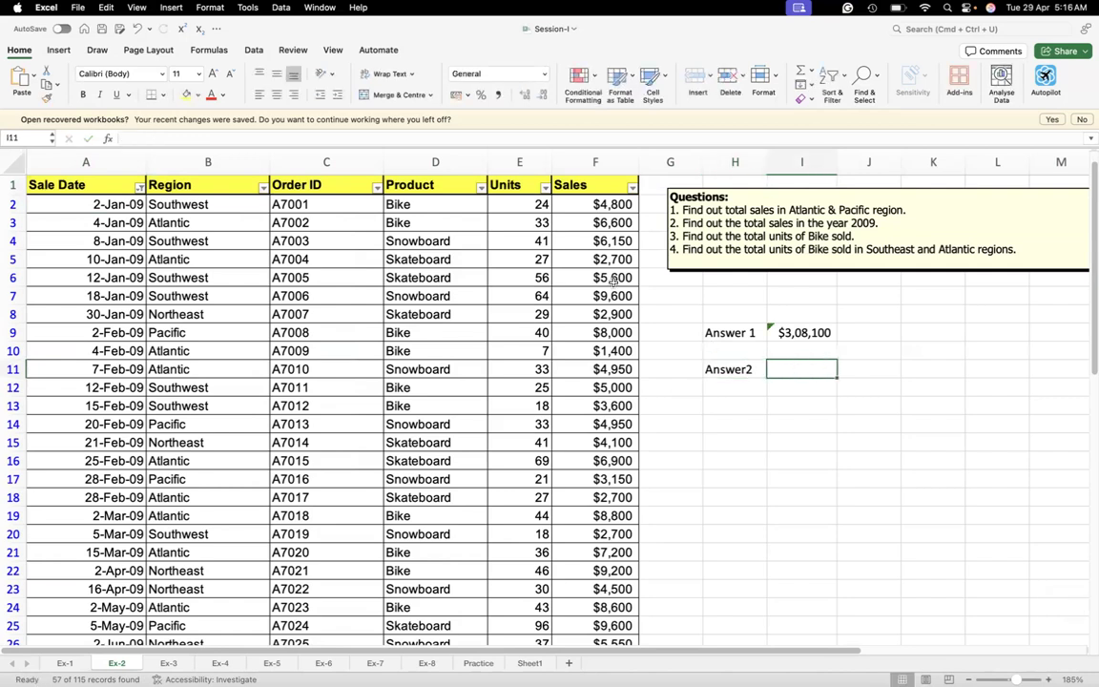
Start a SUBTOTAL formula in I11, beside the Answer2 label, with function number 9 (SUM).
{"action": "left_click", "coordinate": [593, 206]}
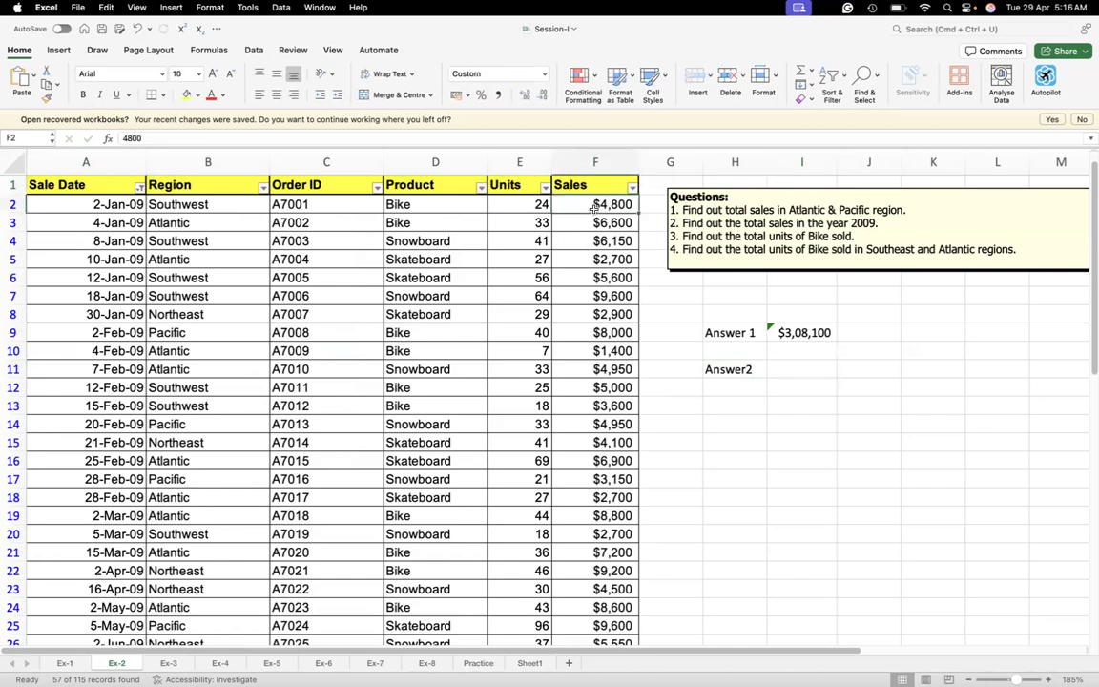
{"action": "left_click", "coordinate": [800, 376]}
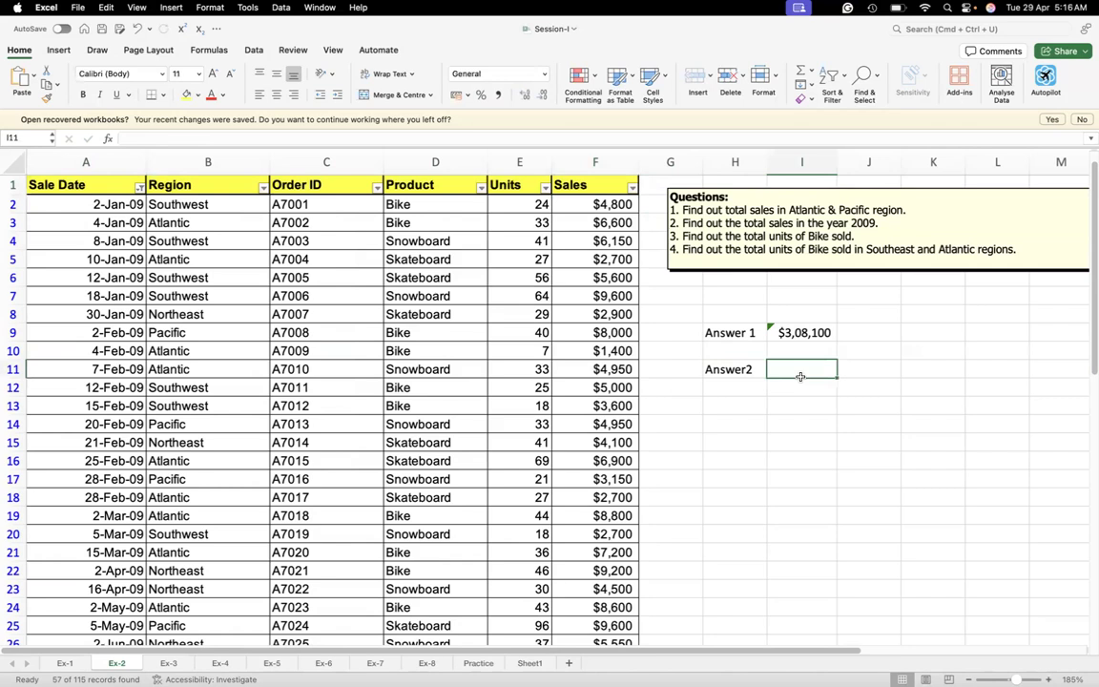
{"action": "type", "text": "=s"}
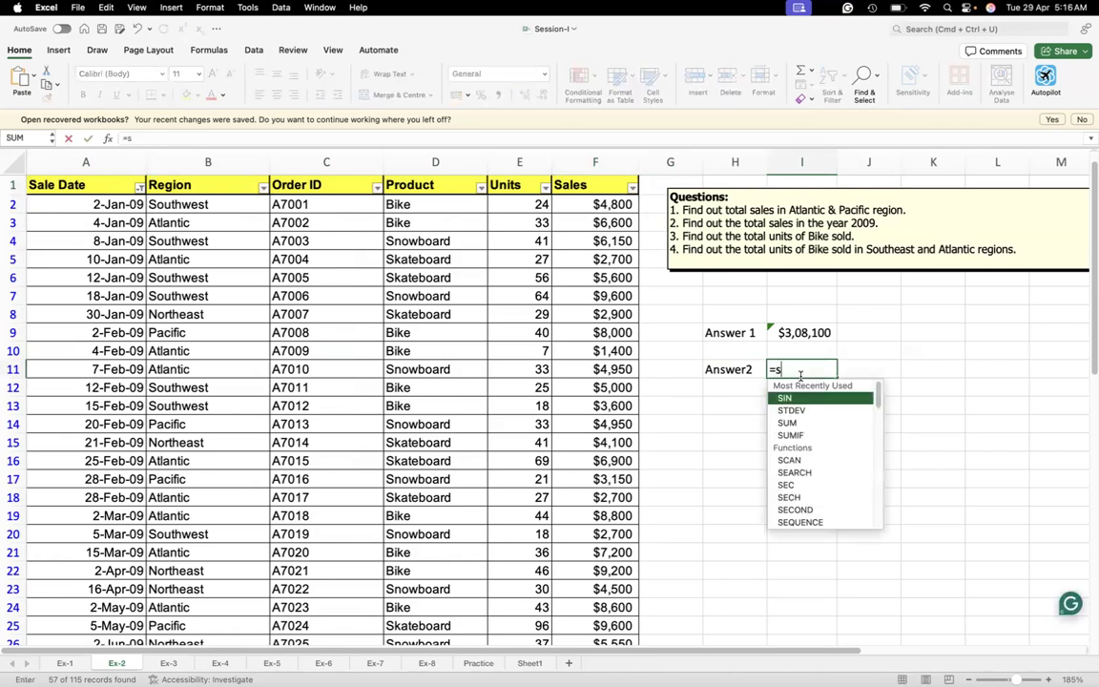
{"action": "type", "text": "u"}
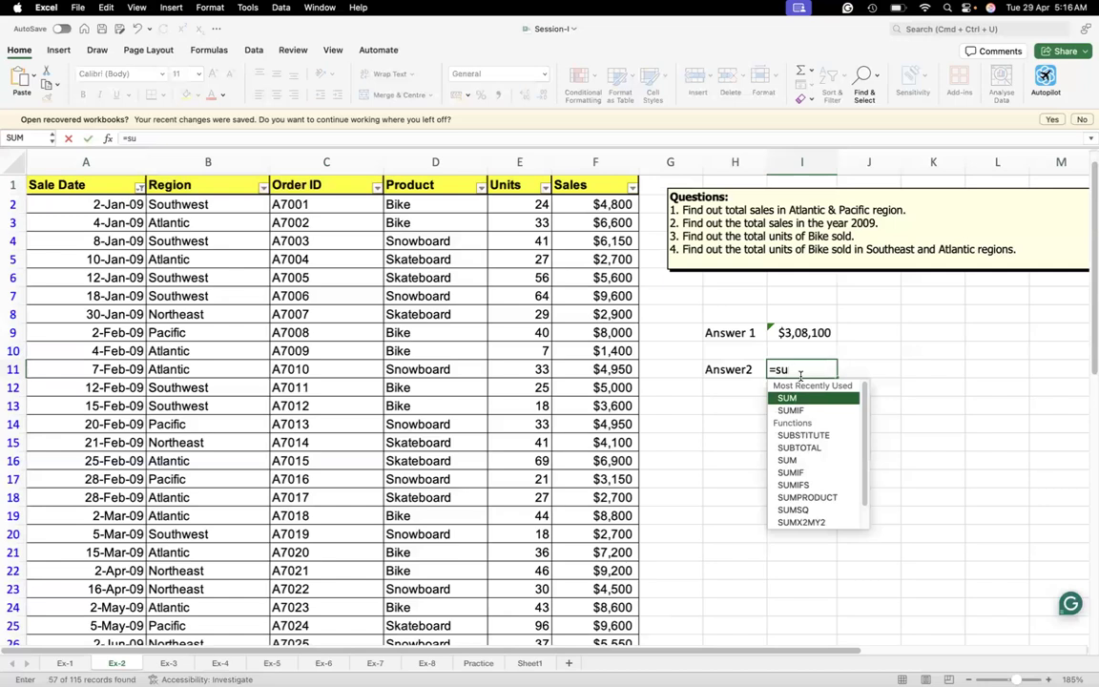
{"action": "double_click", "coordinate": [810, 448]}
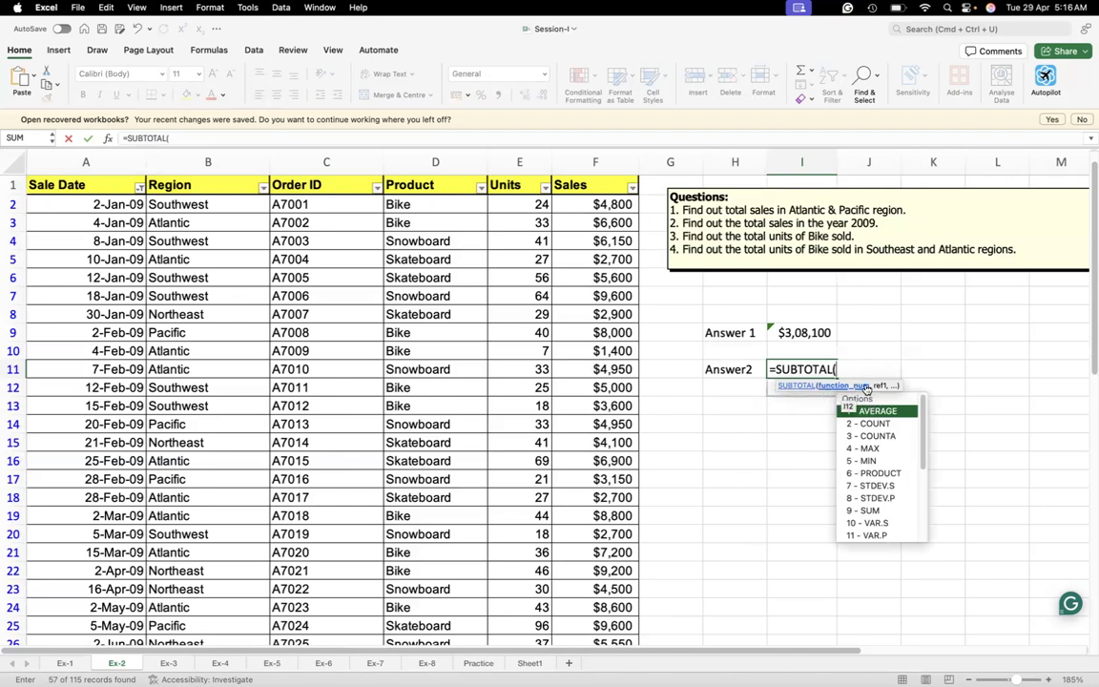
{"action": "double_click", "coordinate": [871, 510]}
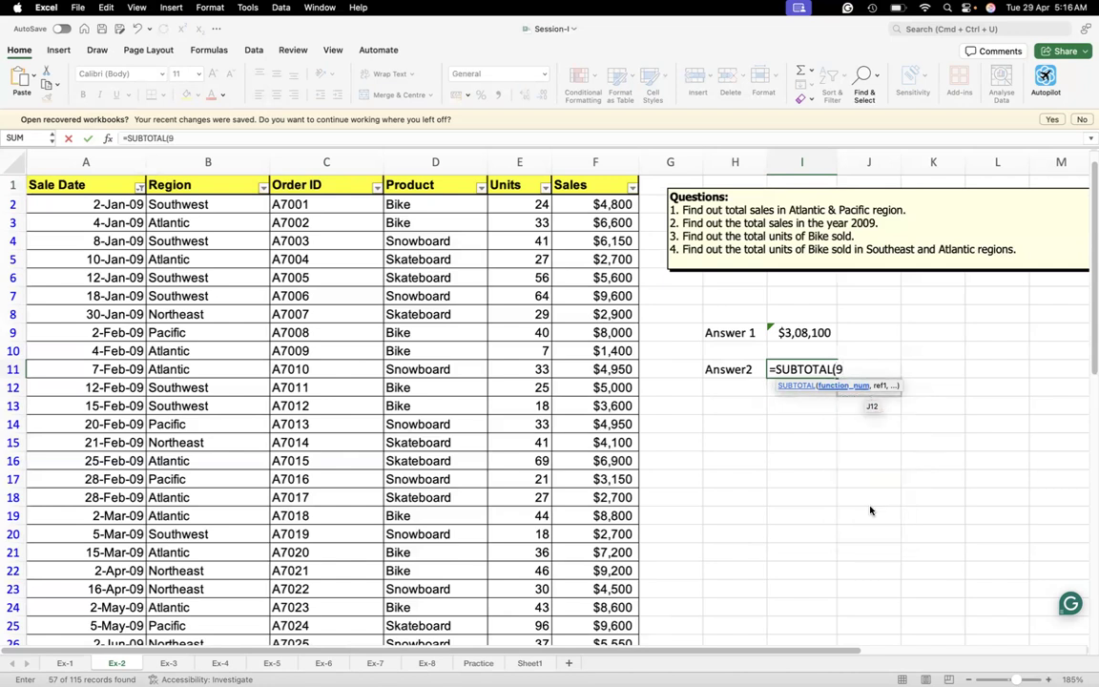
{"action": "type", "text": ","}
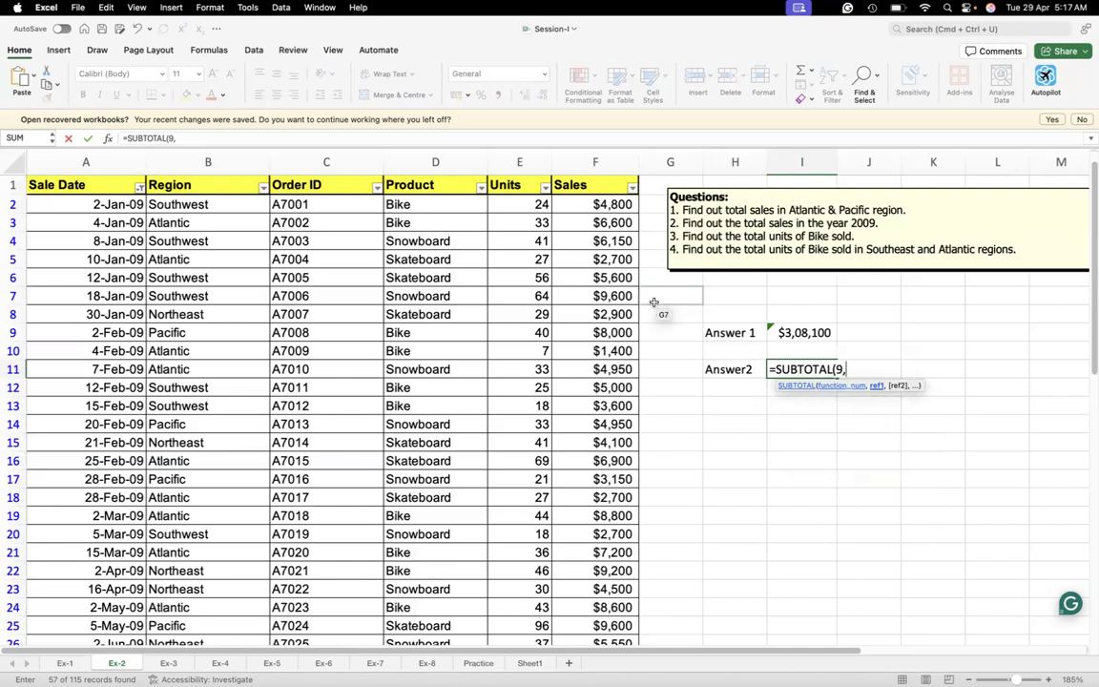
Complete the I11 formula with the filtered 2009 Sales values, giving =SUBTOTAL(9,F2:F58).
{"action": "left_click", "coordinate": [610, 202]}
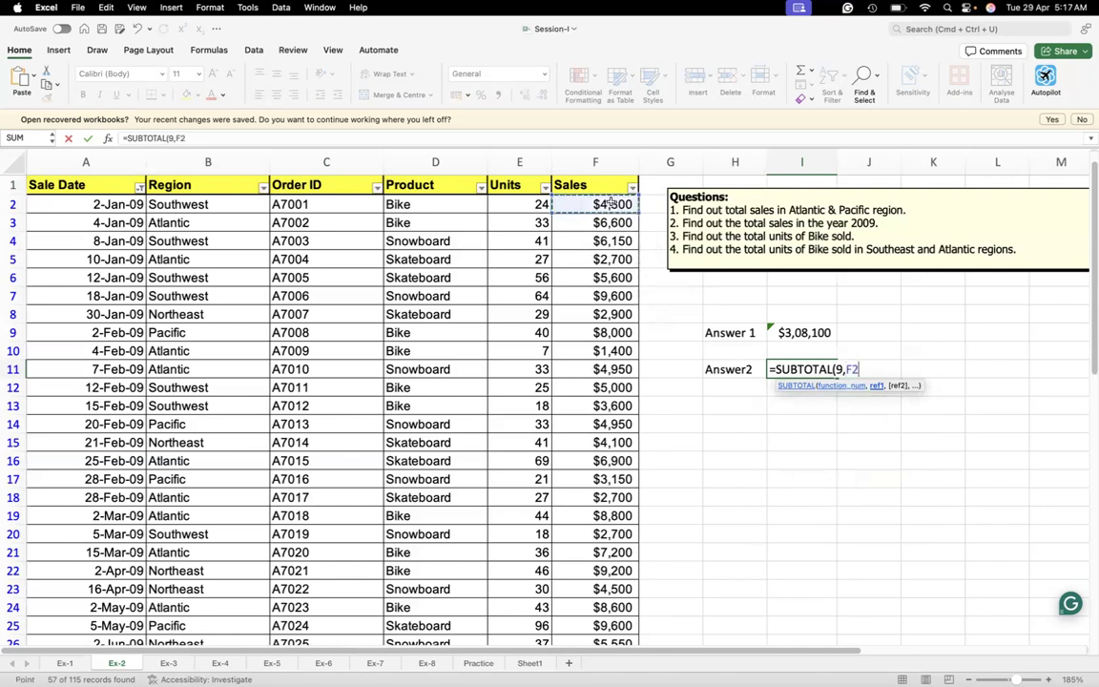
{"action": "key", "text": "shift+Down"}
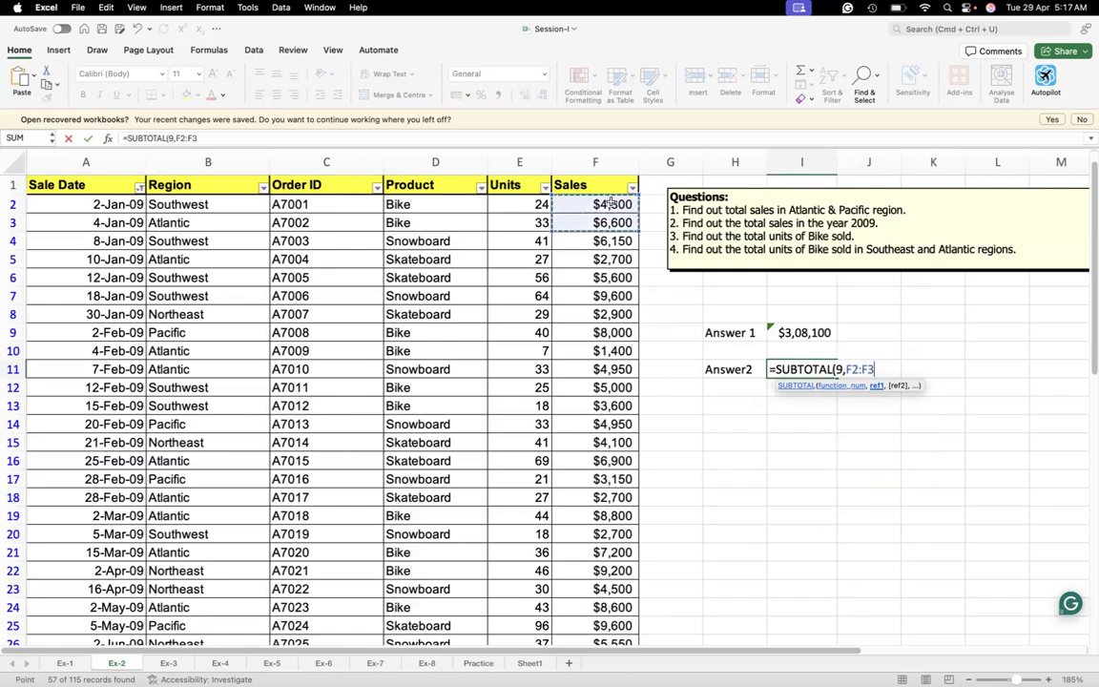
{"action": "key", "text": "shift+Down"}
{"action": "key", "text": "shift+Down"}
{"action": "key", "text": "shift+Down"}
{"action": "key", "text": "shift+Down"}
{"action": "key", "text": "shift+Down"}
{"action": "key", "text": "shift+Down"}
{"action": "key", "text": "shift+Down"}
{"action": "key", "text": "shift+Down"}
{"action": "key", "text": "shift+Down"}
{"action": "key", "text": "shift+Down"}
{"action": "key", "text": "shift+Down"}
{"action": "key", "text": "shift+Down"}
{"action": "key", "text": "shift+Down"}
{"action": "key", "text": "shift+Down"}
{"action": "key", "text": "shift+Down"}
{"action": "key", "text": "shift+Down"}
{"action": "key", "text": "shift+Down"}
{"action": "key", "text": "shift+Down"}
{"action": "key", "text": "shift+Down"}
{"action": "key", "text": "shift+Down"}
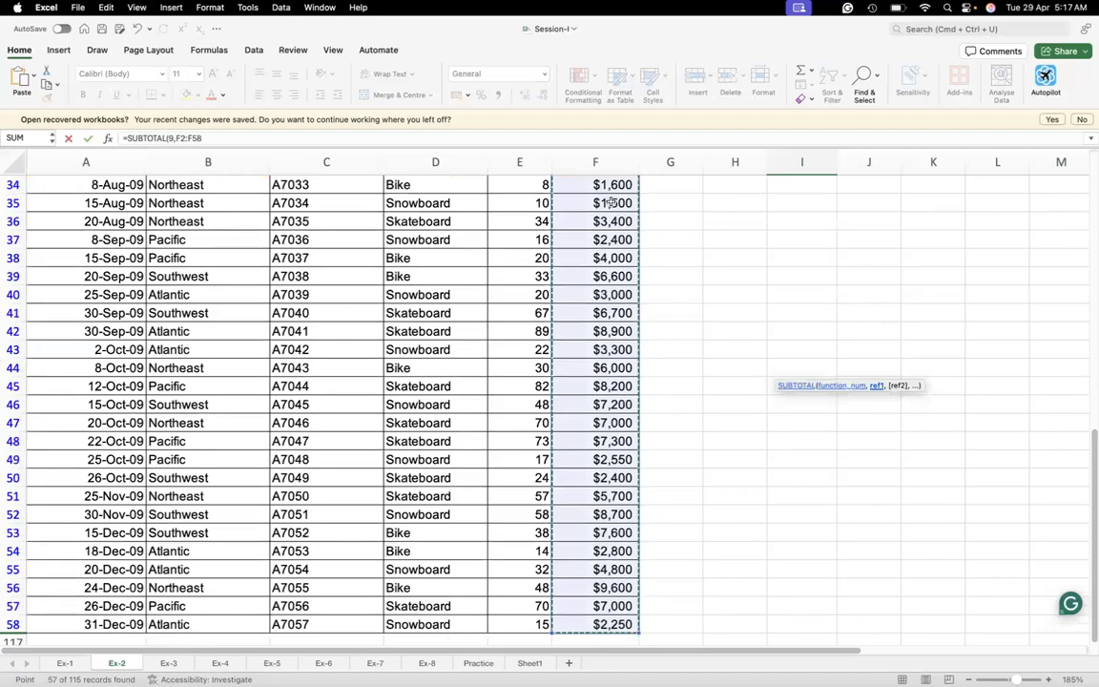
{"action": "type", "text": ")"}
{"action": "key", "text": "Return"}
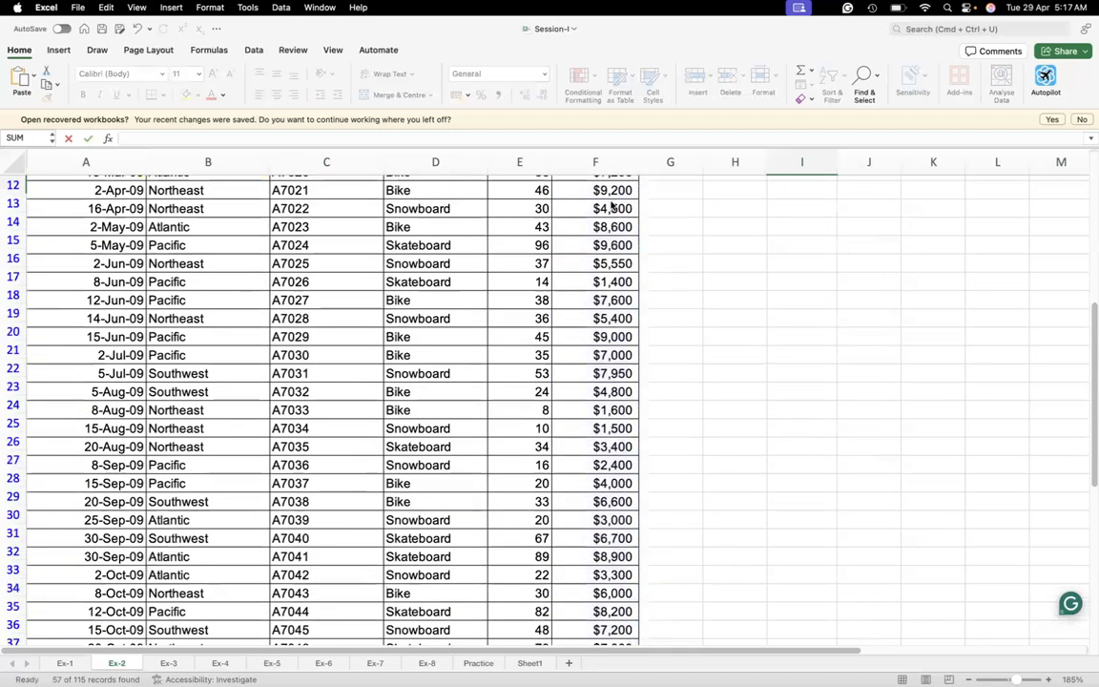
Review the SUBTOTAL formula in I11 beside the Answer2 label, and reread the question list at the start of the sheet.
{"action": "key", "text": "Up"}
{"action": "key", "text": "Up"}
{"action": "key", "text": "Up"}
{"action": "key", "text": "Up"}
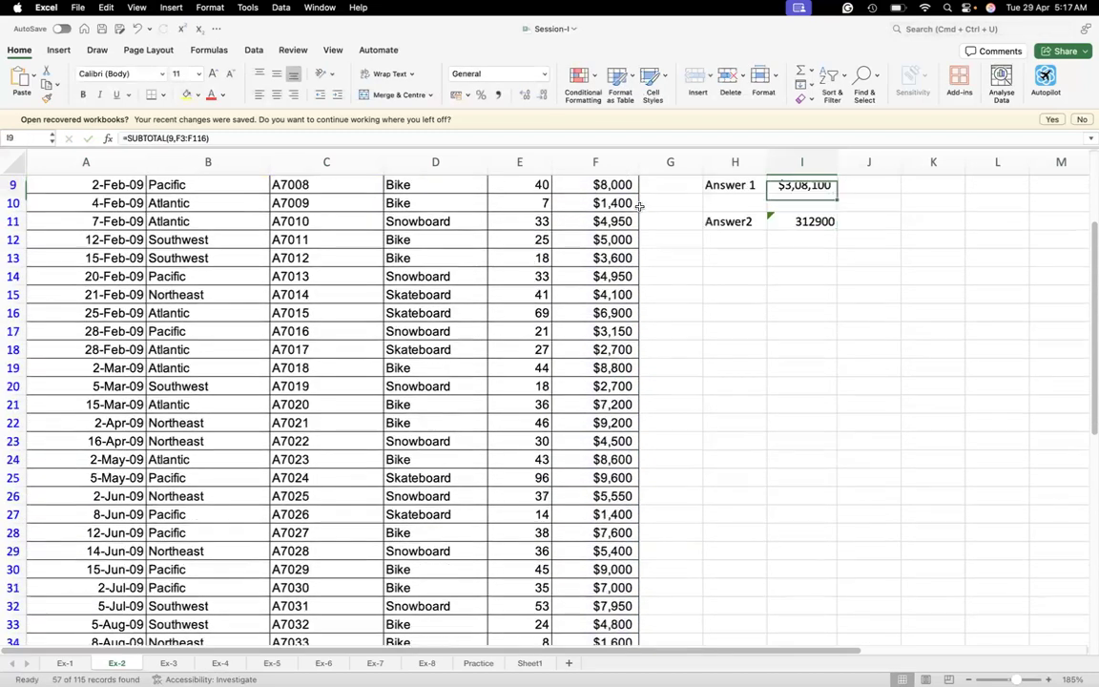
{"action": "left_click", "coordinate": [805, 256]}
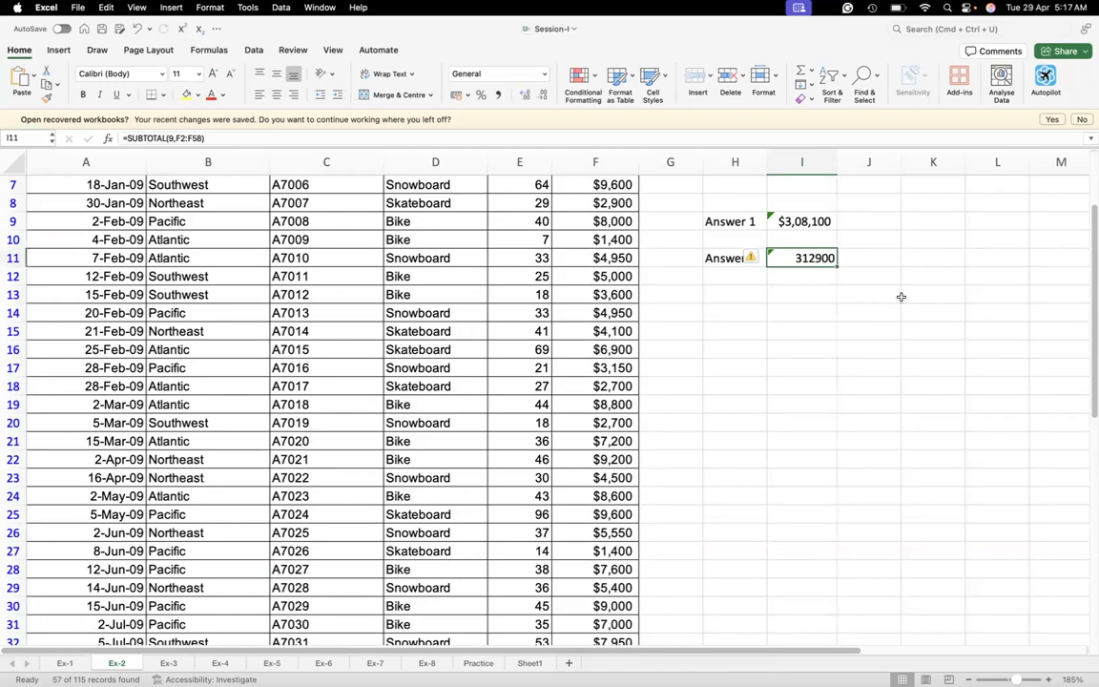
{"action": "left_click", "coordinate": [974, 256]}
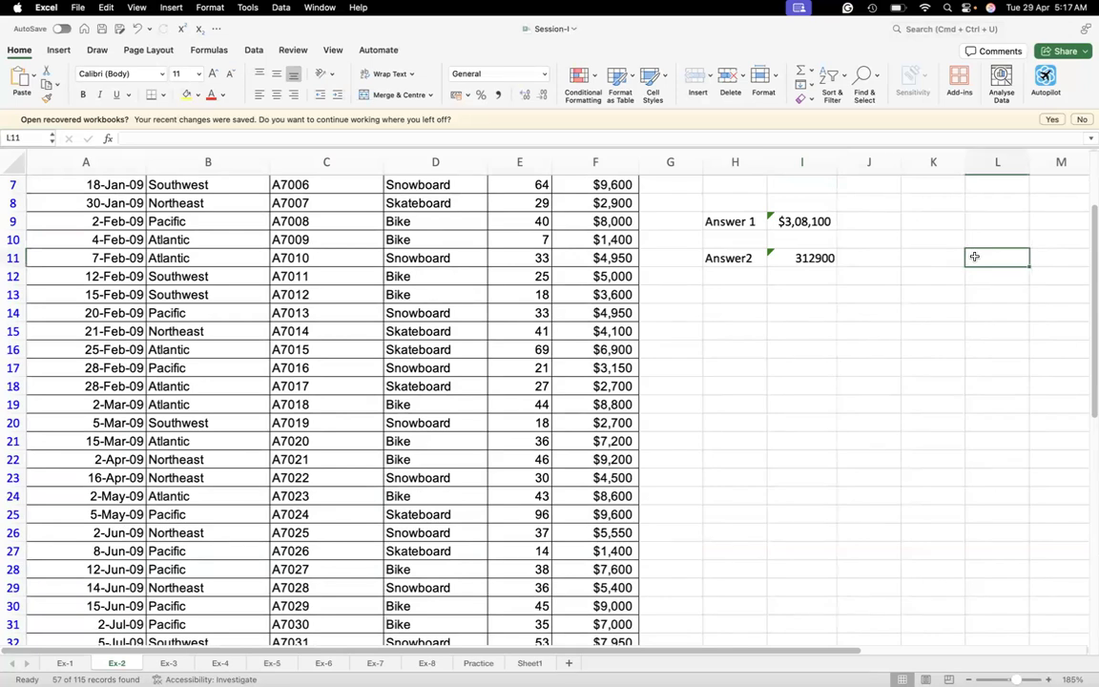
{"action": "key", "text": "super+Up"}
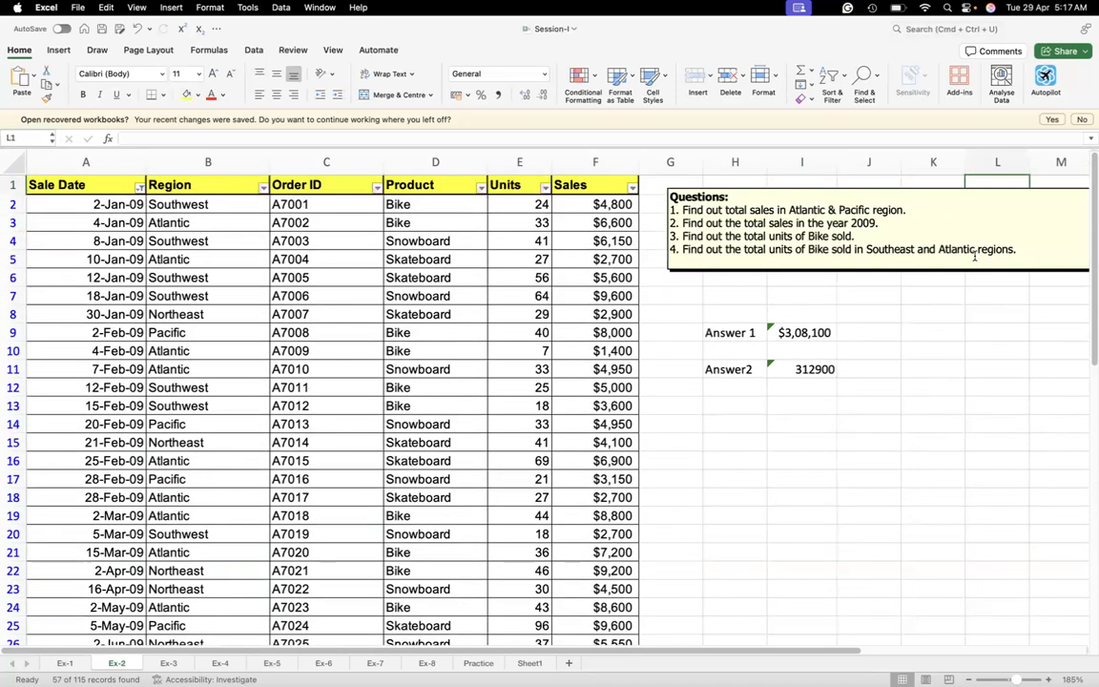
Reset the Sale Date filter to Select All so that both 2009 and 2010 dates are included.
{"action": "left_click", "coordinate": [13, 184]}
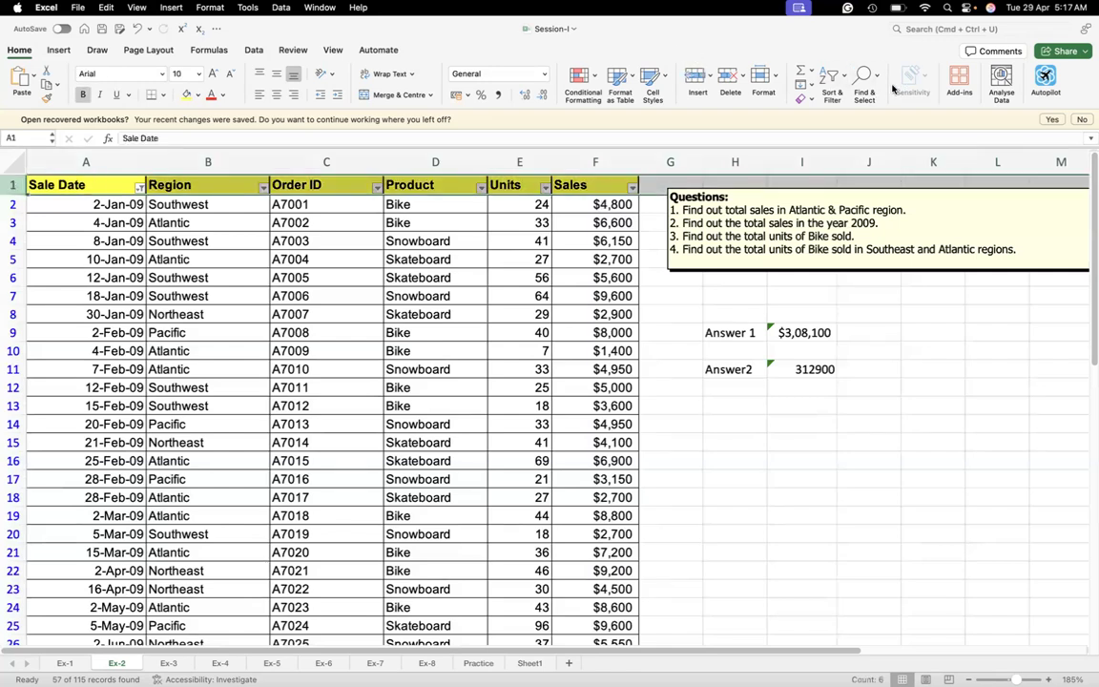
{"action": "left_click", "coordinate": [140, 187]}
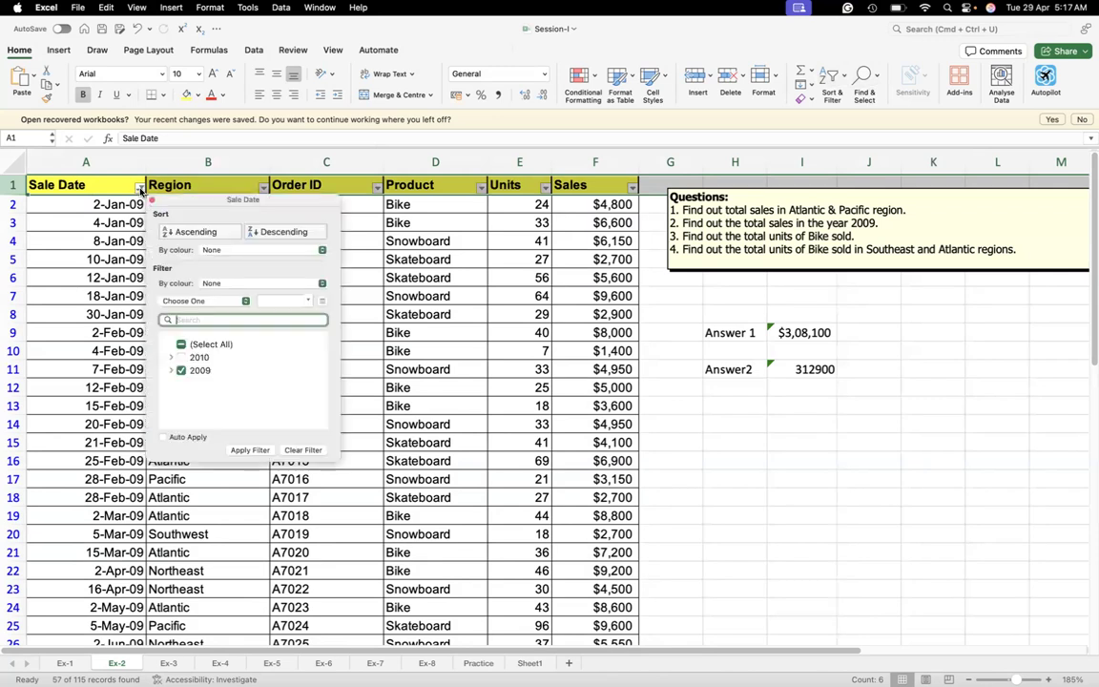
{"action": "left_click", "coordinate": [182, 344]}
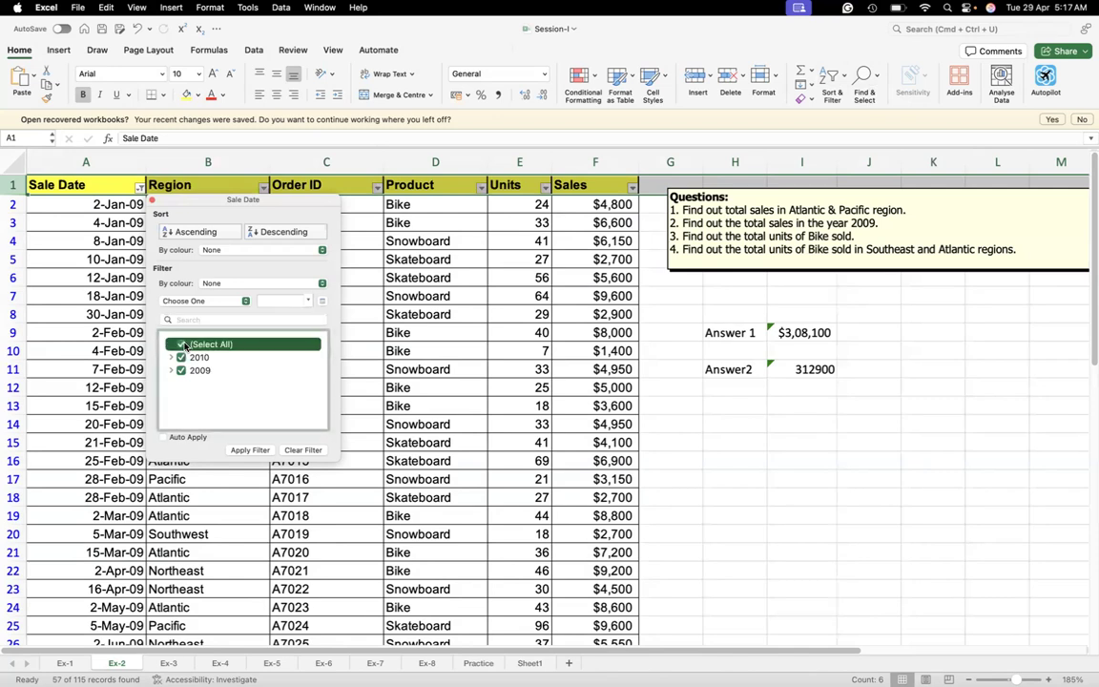
{"action": "left_click", "coordinate": [250, 450]}
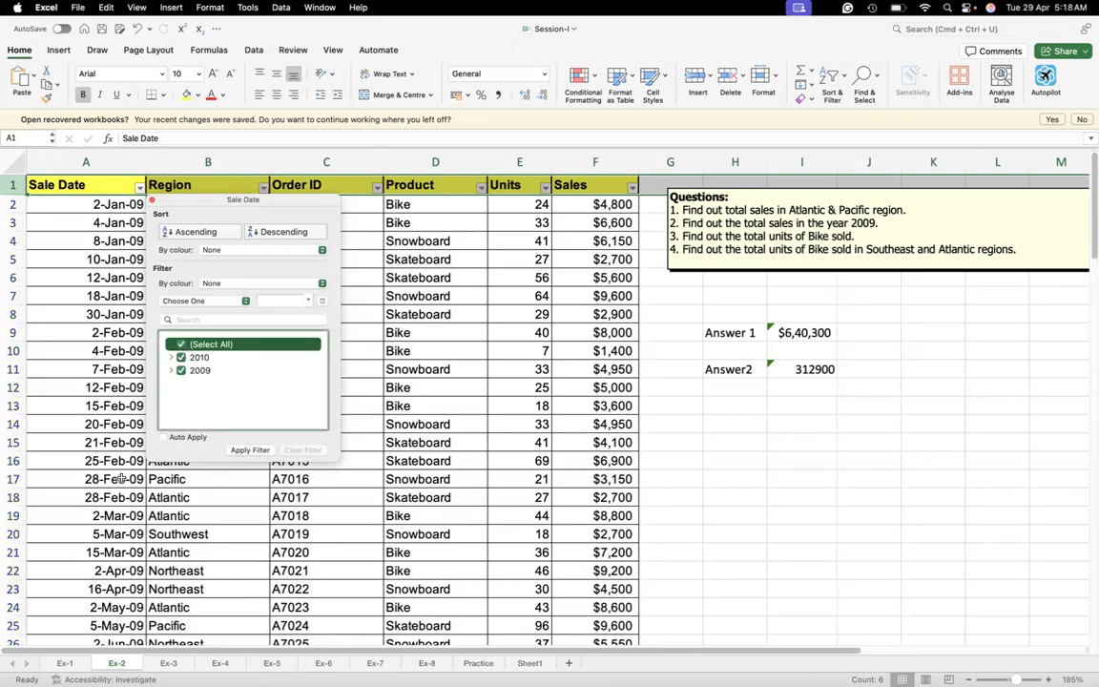
Label cell H13, two rows below the Answer2 label, as "Answer 3".
{"action": "left_click", "coordinate": [728, 409]}
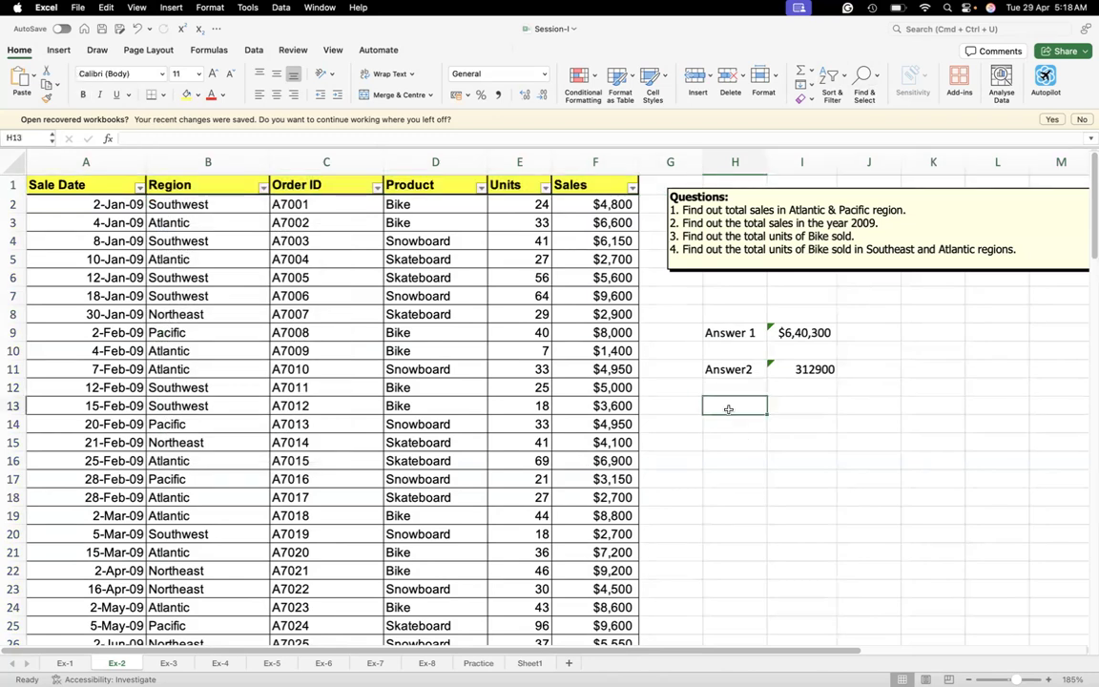
{"action": "type", "text": "Answer 3"}
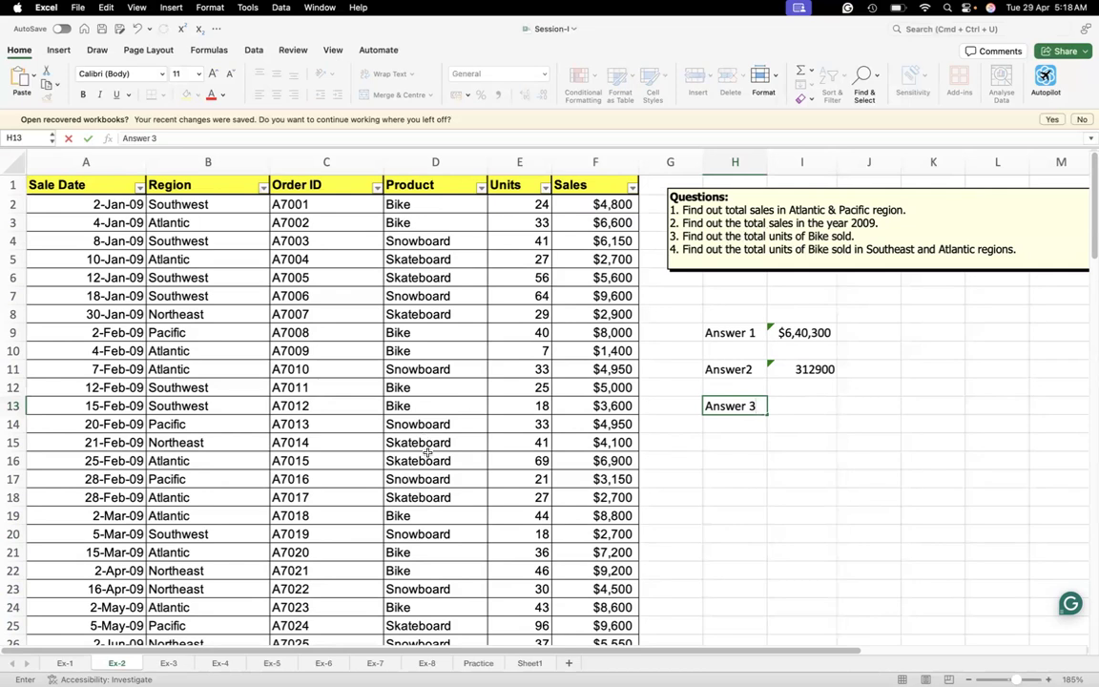
{"action": "left_click", "coordinate": [801, 405]}
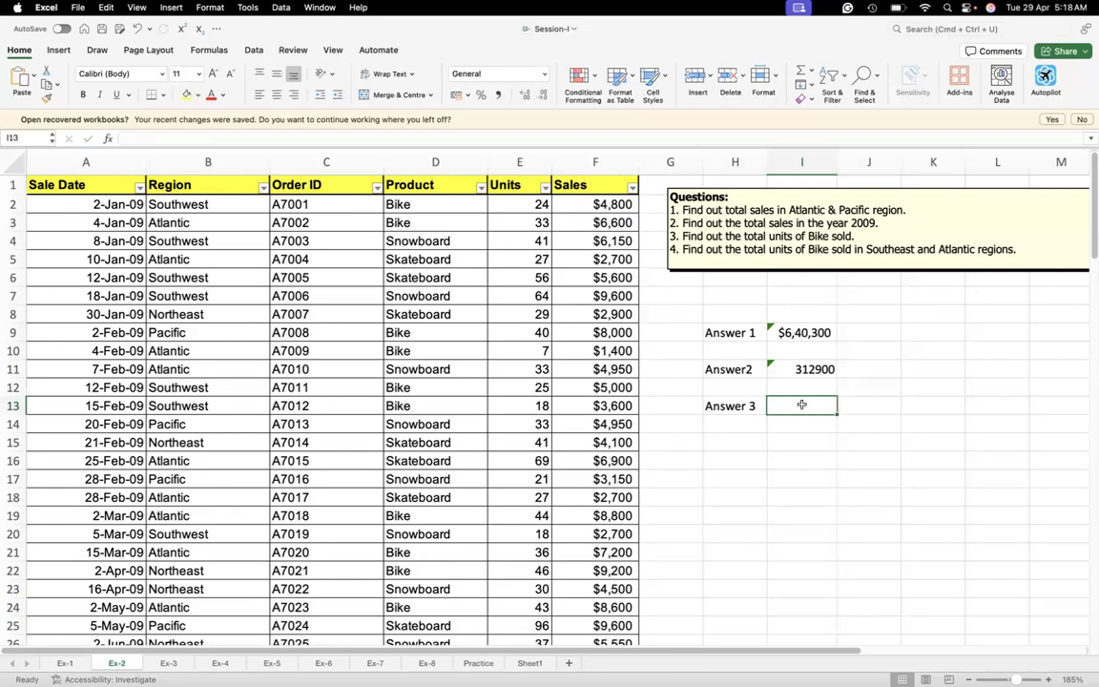
{"action": "type", "text": "=S"}
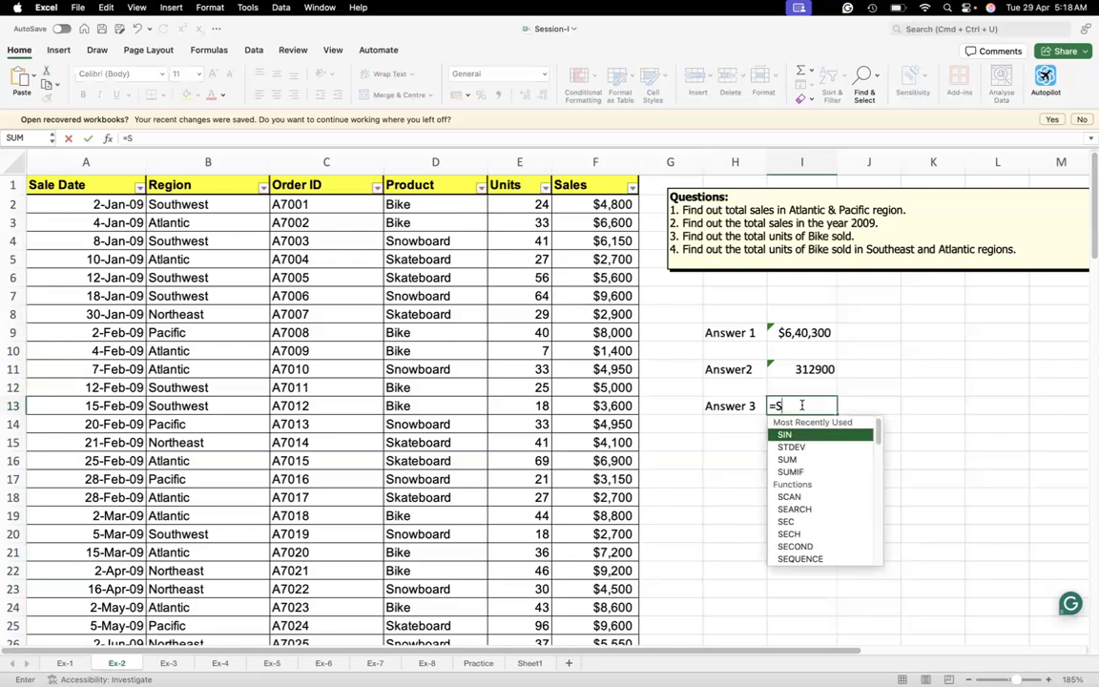
{"action": "type", "text": "um"}
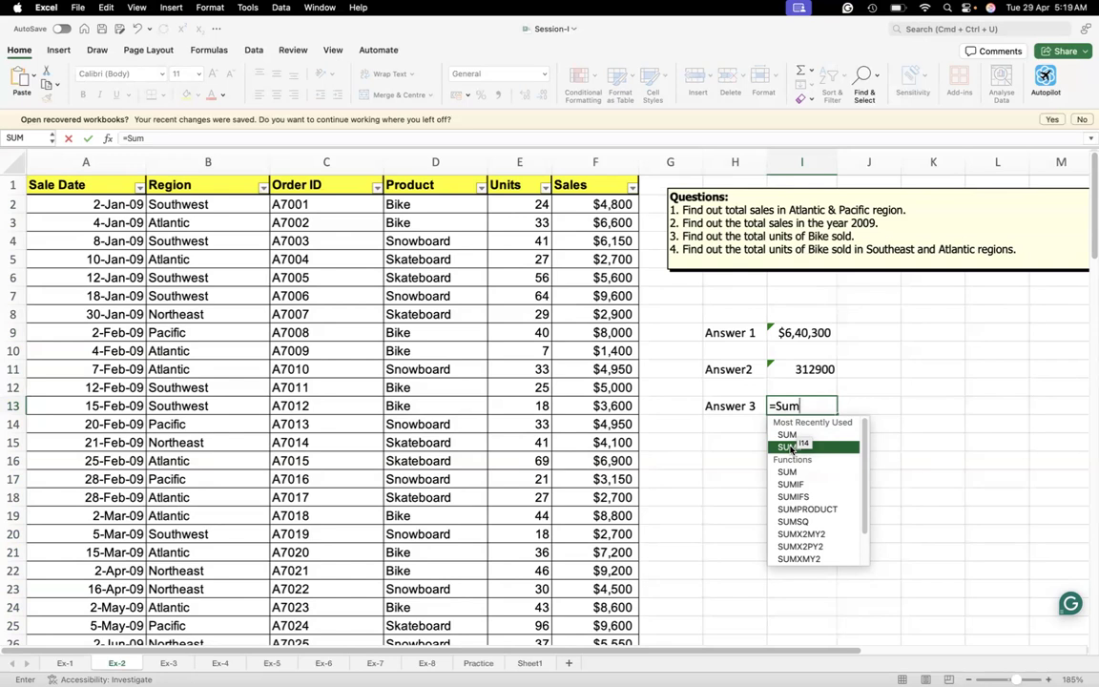
{"action": "double_click", "coordinate": [791, 448]}
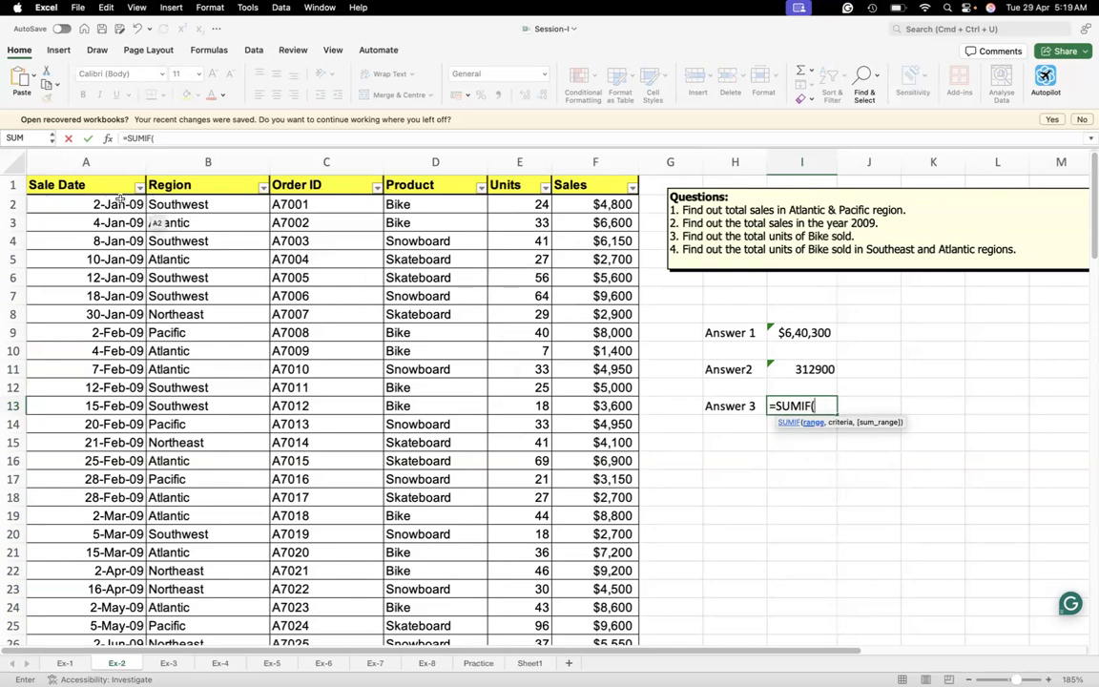
{"action": "left_click", "coordinate": [13, 184]}
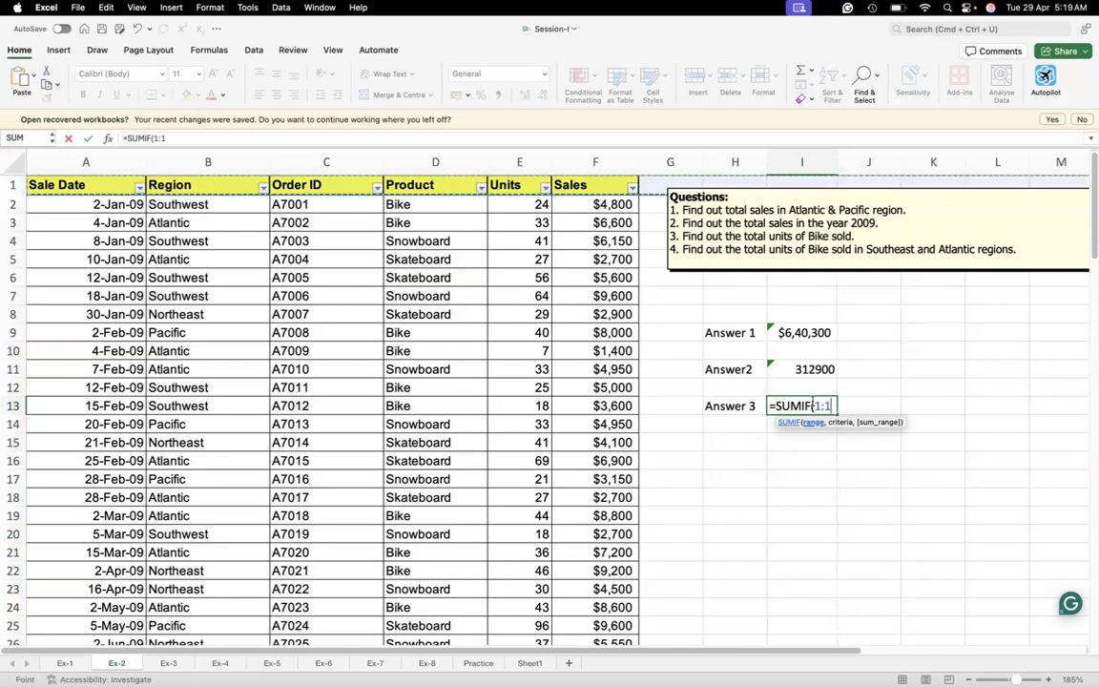
{"action": "key", "text": "BackSpace"}
{"action": "key", "text": "BackSpace"}
{"action": "key", "text": "BackSpace"}
{"action": "key", "text": "BackSpace"}
{"action": "key", "text": "BackSpace"}
{"action": "key", "text": "BackSpace"}
{"action": "key", "text": "BackSpace"}
{"action": "key", "text": "BackSpace"}
{"action": "key", "text": "BackSpace"}
{"action": "key", "text": "BackSpace"}
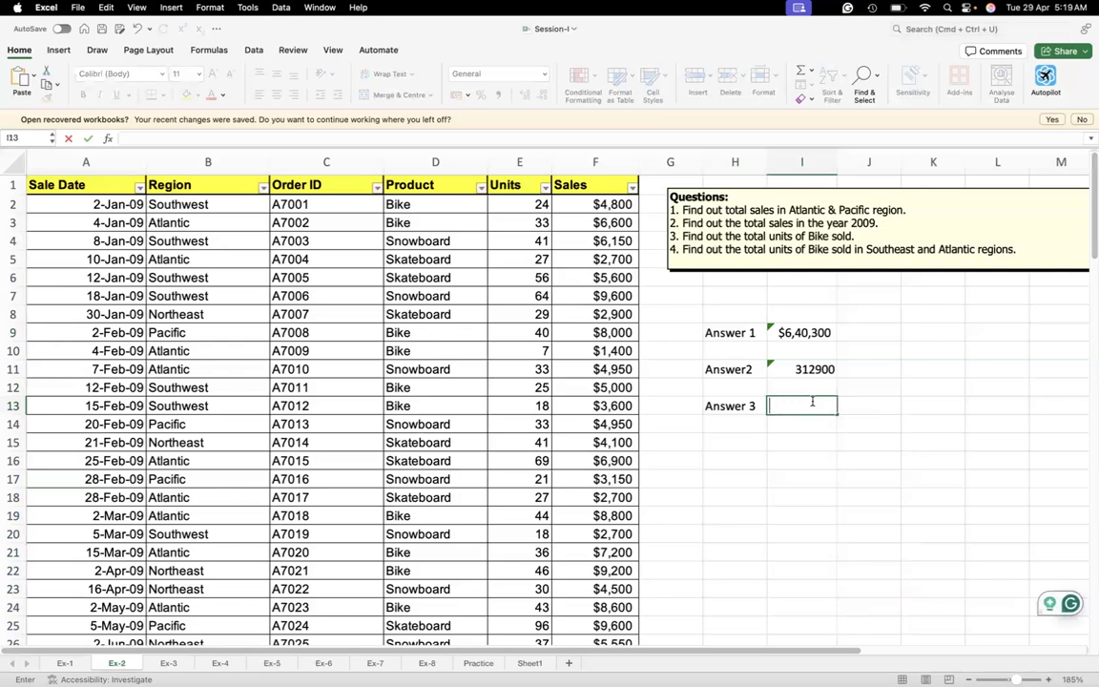
{"action": "key", "text": "Return"}
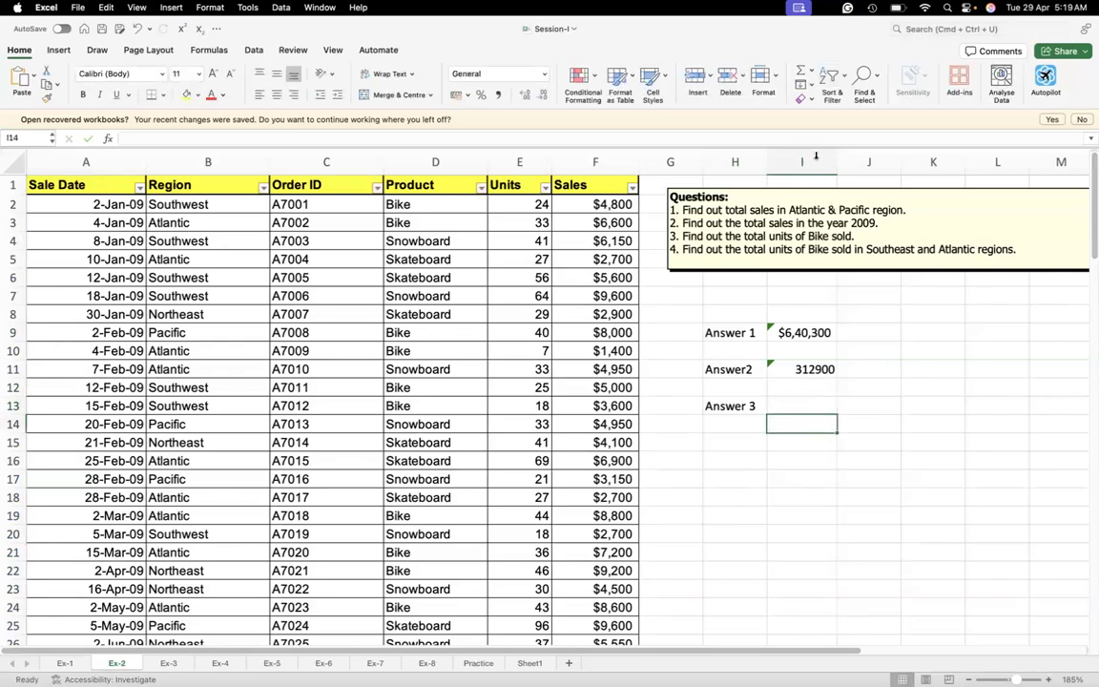
Turn off filtering for the sales table so the header row has no filter controls.
{"action": "left_click", "coordinate": [836, 78]}
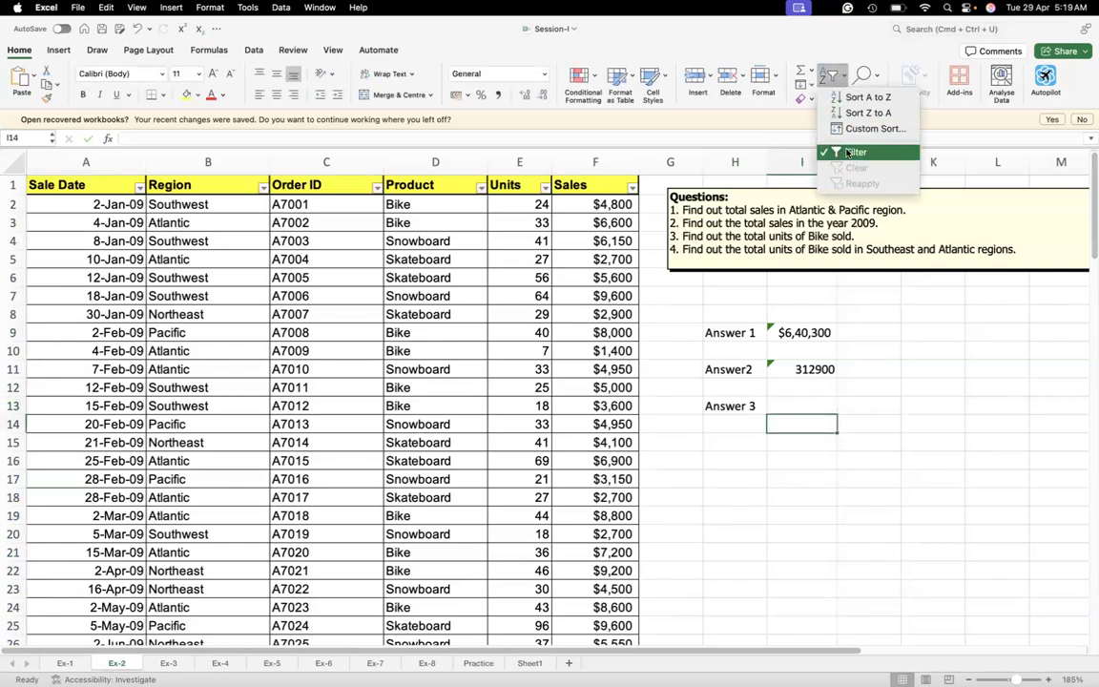
{"action": "left_click", "coordinate": [848, 152]}
Enter a SUMIF formula over the Product column in I13, beside the Answer 3 label: =SUMIF(D2:D116,"Bike").
{"action": "left_click", "coordinate": [796, 410]}
{"action": "type", "text": "S"}
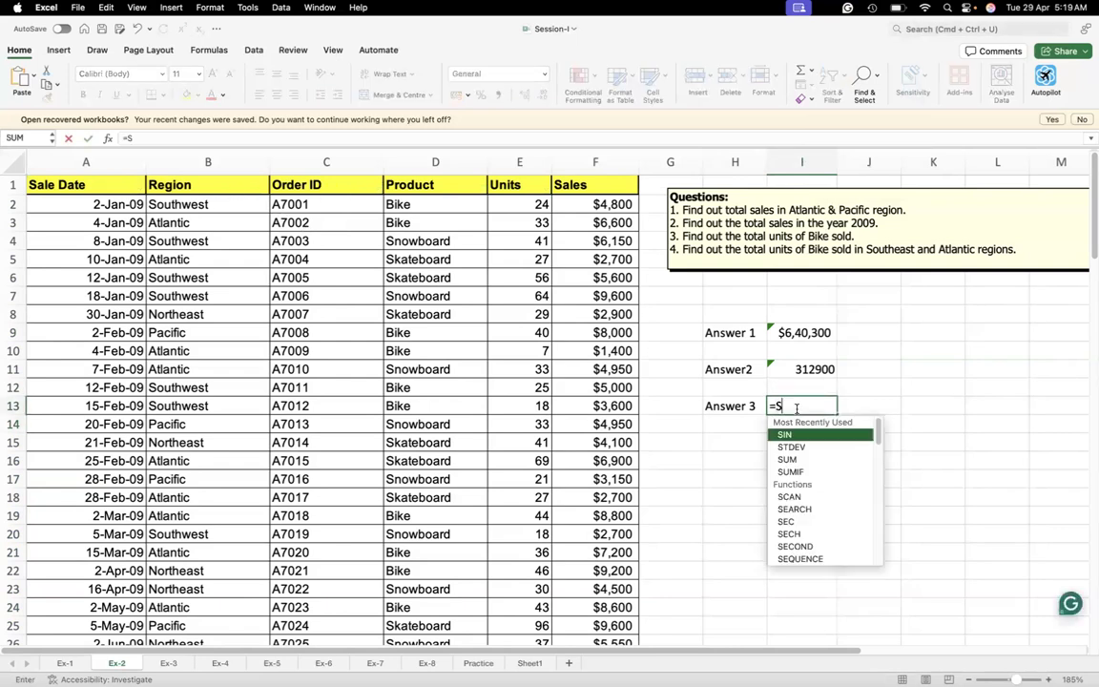
{"action": "type", "text": "UM"}
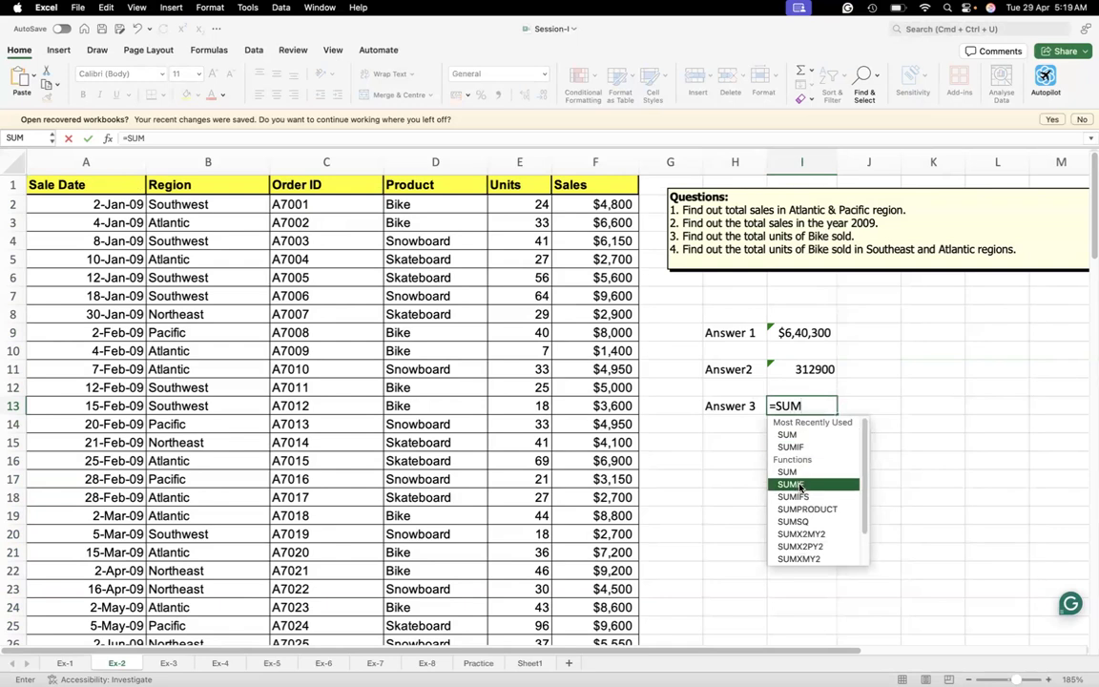
{"action": "type", "text": "IF("}
{"action": "left_click", "coordinate": [409, 205]}
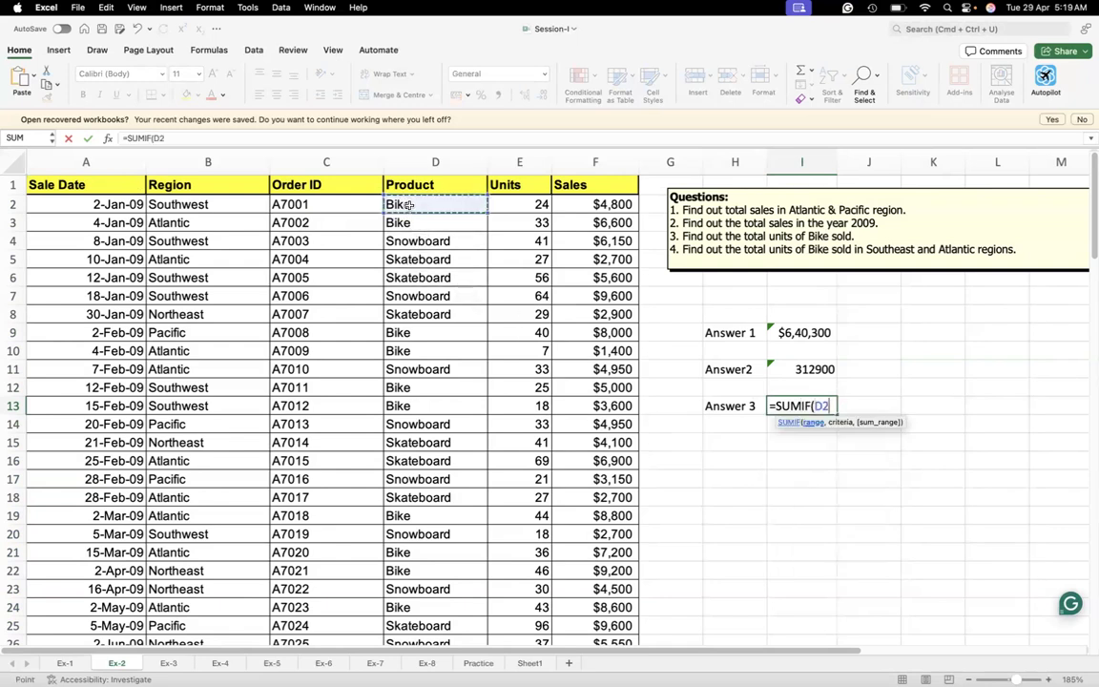
{"action": "key", "text": "ctrl+shift+Down"}
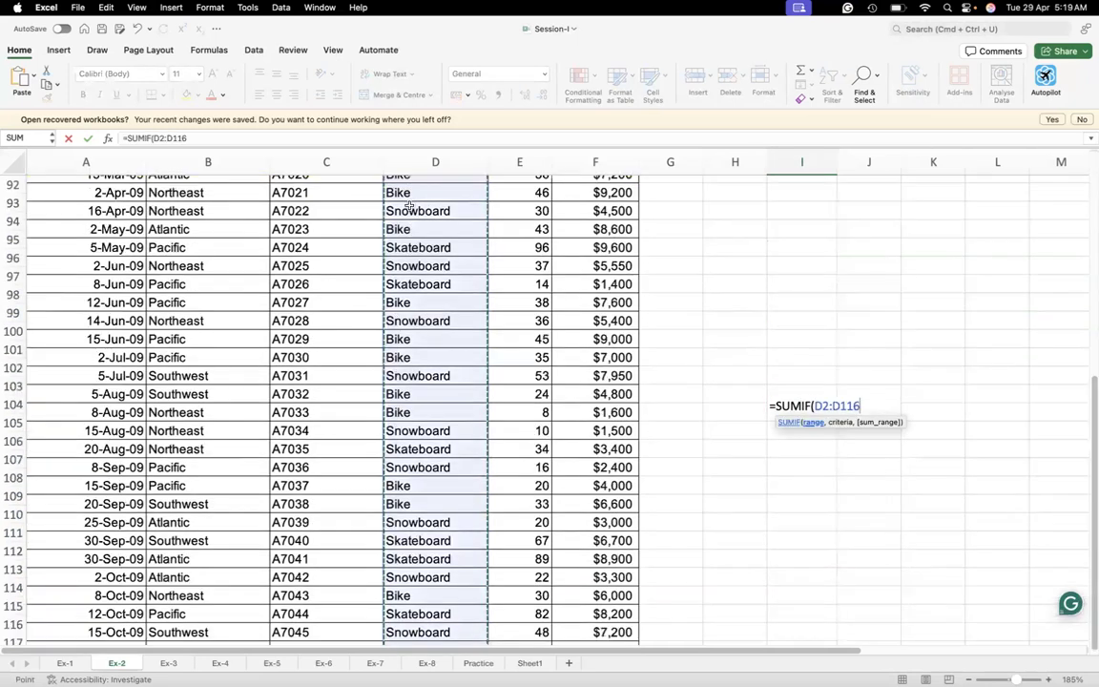
{"action": "type", "text": ","}
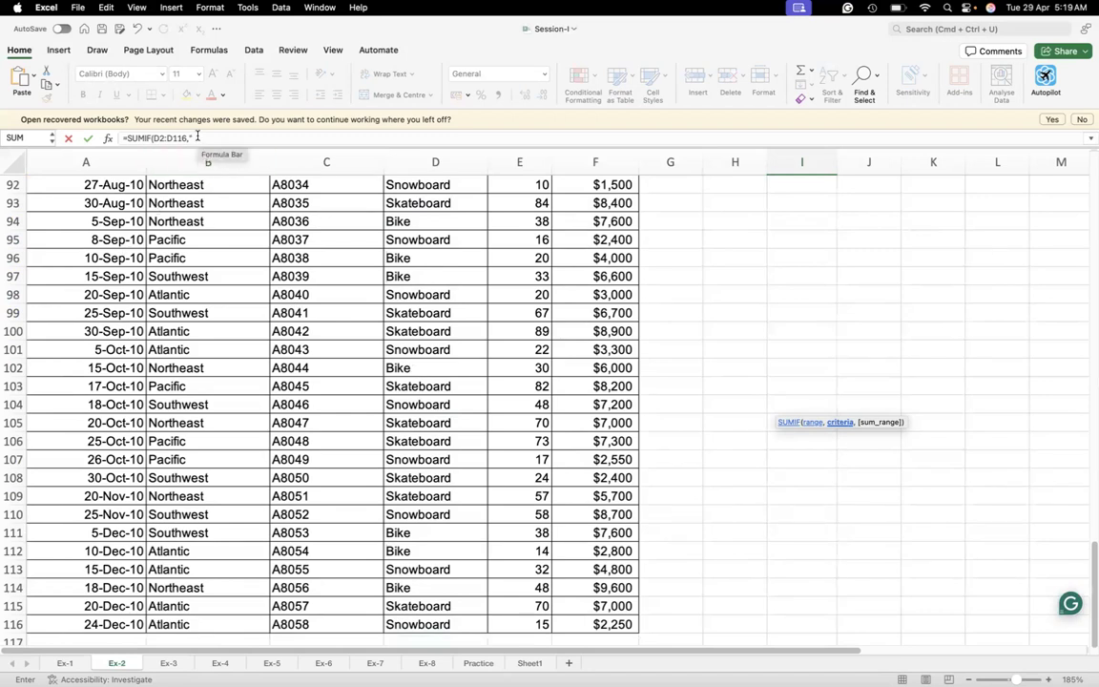
{"action": "type", "text": "B"}
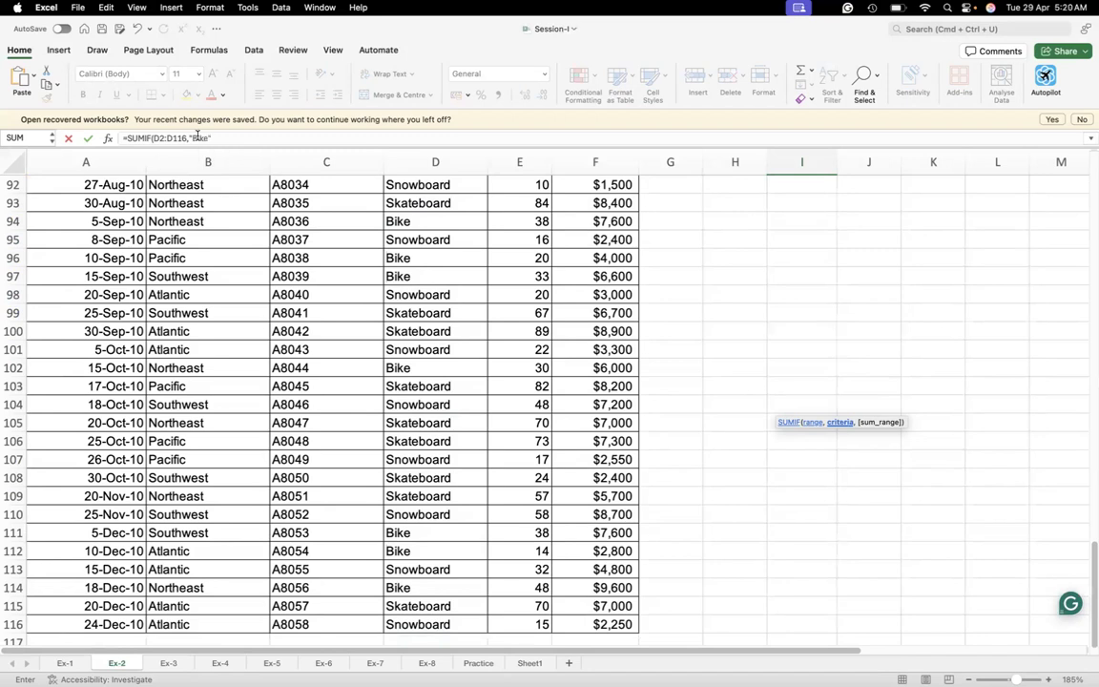
{"action": "type", "text": "ike\")"}
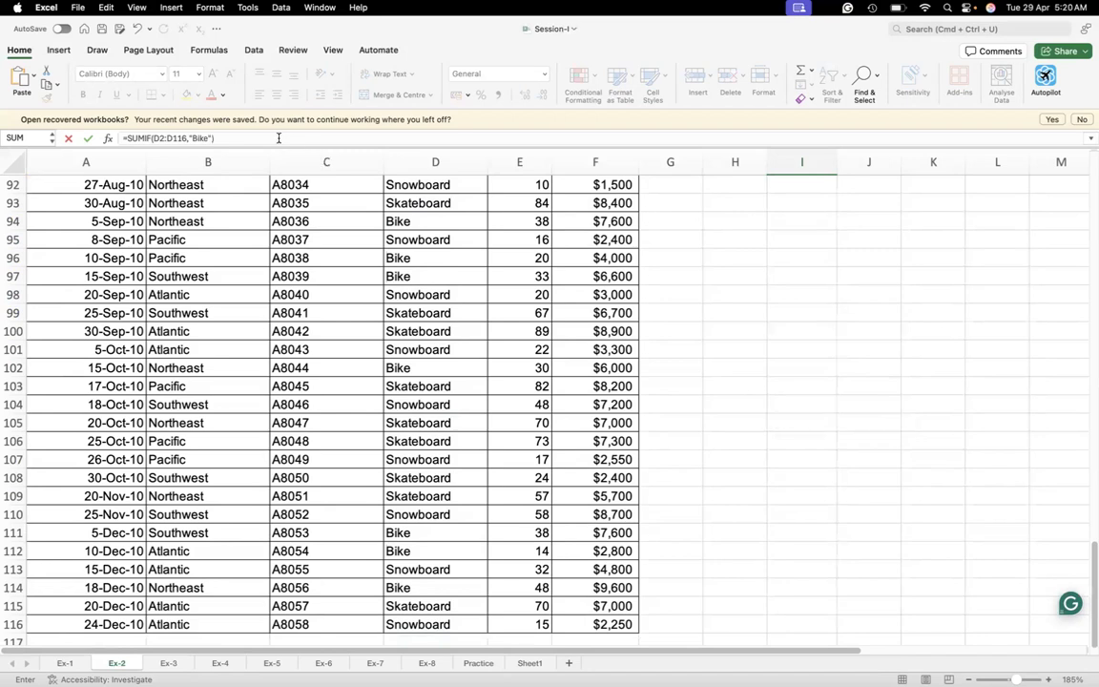
{"action": "key", "text": "Return"}
Check the SUMIF formula and its result in I13, and go back to the questions and table headers.
{"action": "key", "text": "Up"}
{"action": "key", "text": "Up"}
{"action": "key", "text": "Up"}
{"action": "key", "text": "Up"}
{"action": "key", "text": "Up"}
{"action": "key", "text": "Up"}
{"action": "key", "text": "Up"}
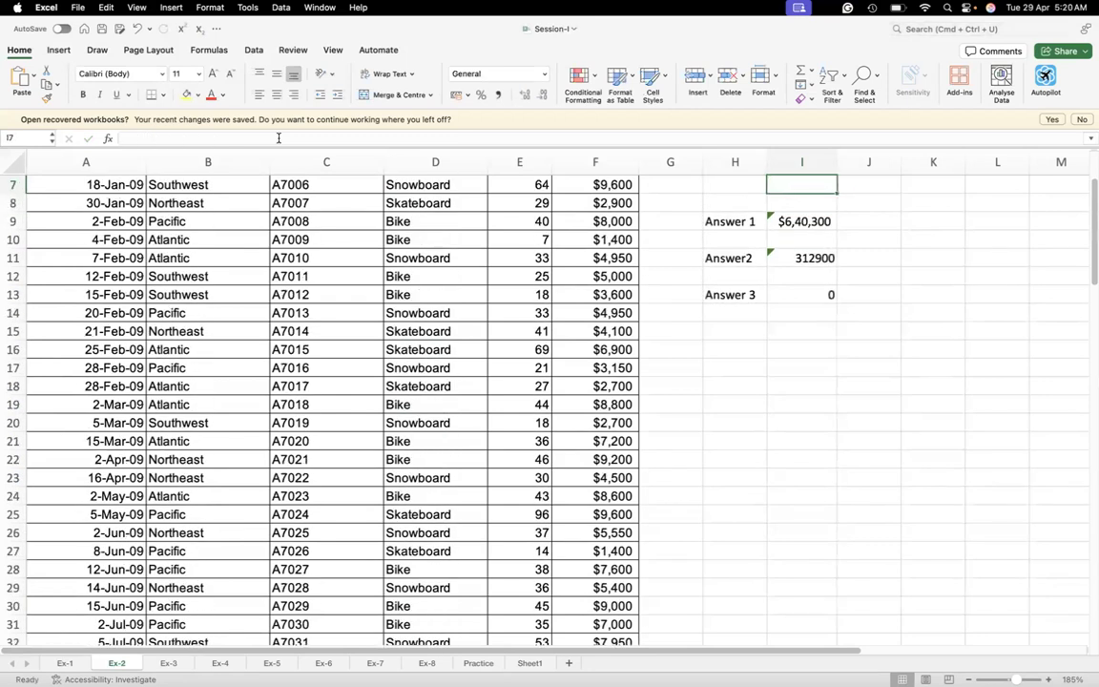
{"action": "scroll", "coordinate": [477, 238], "scroll_direction": "up", "scroll_amount": 1}
{"action": "left_click", "coordinate": [777, 328]}
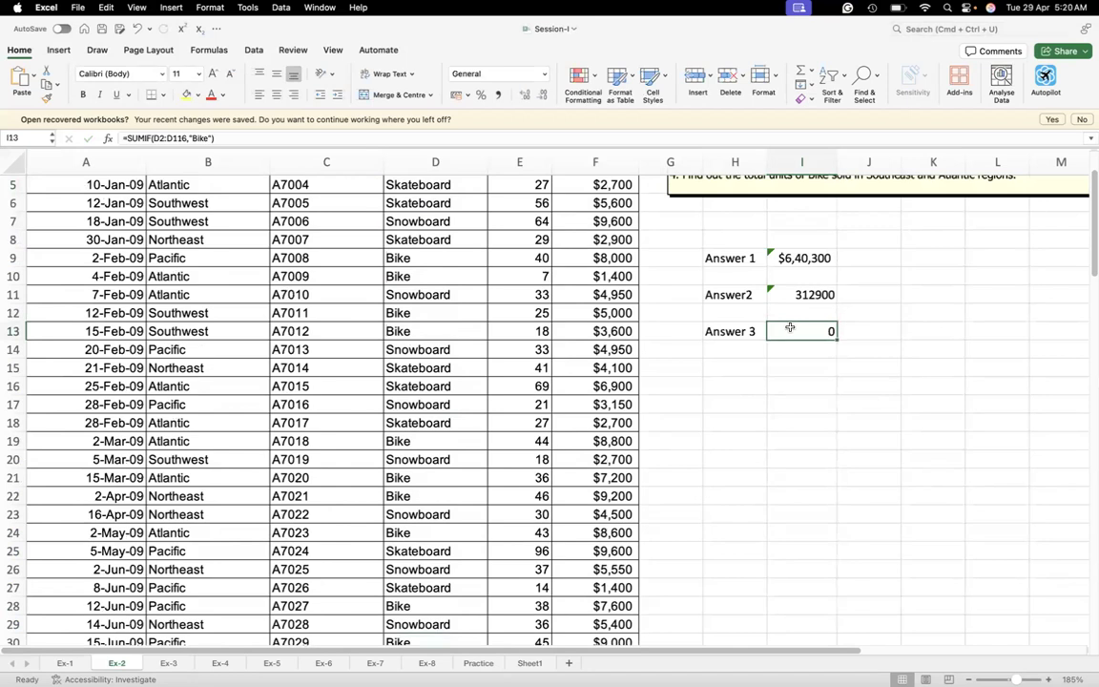
{"action": "key", "text": "Up"}
{"action": "key", "text": "Up"}
{"action": "key", "text": "Up"}
{"action": "key", "text": "Up"}
{"action": "key", "text": "Up"}
{"action": "key", "text": "Up"}
{"action": "key", "text": "Up"}
{"action": "key", "text": "Up"}
{"action": "key", "text": "Up"}
{"action": "key", "text": "Up"}
{"action": "key", "text": "Up"}
{"action": "key", "text": "Up"}
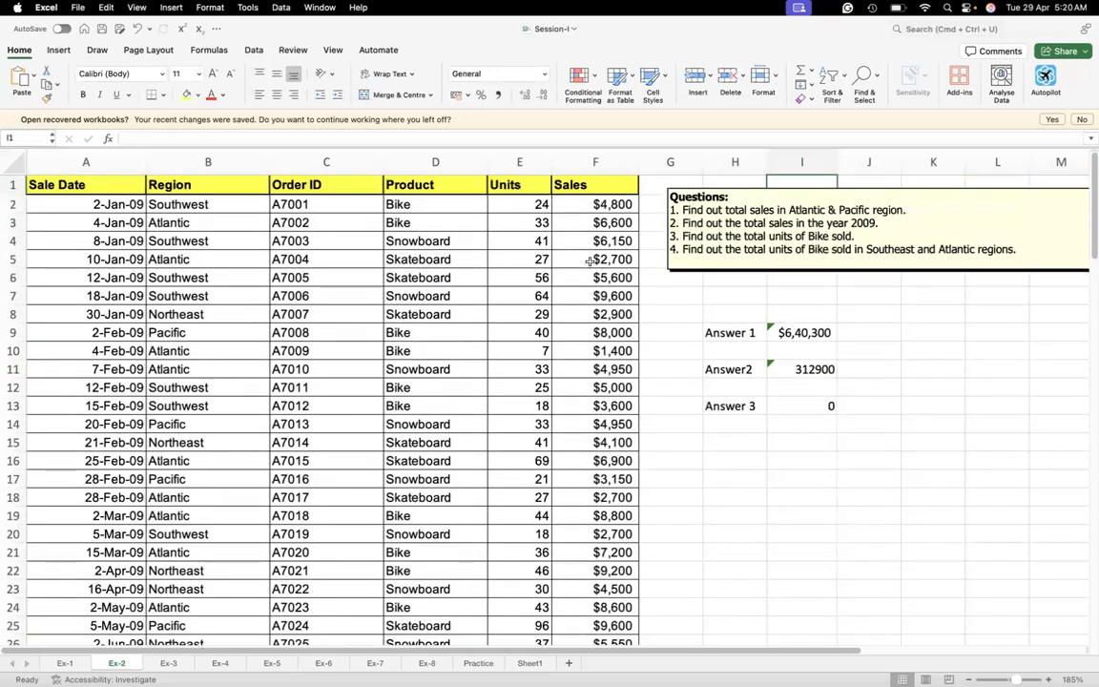
Format all Product values, D2:D116, as Text.
{"action": "left_click", "coordinate": [434, 212]}
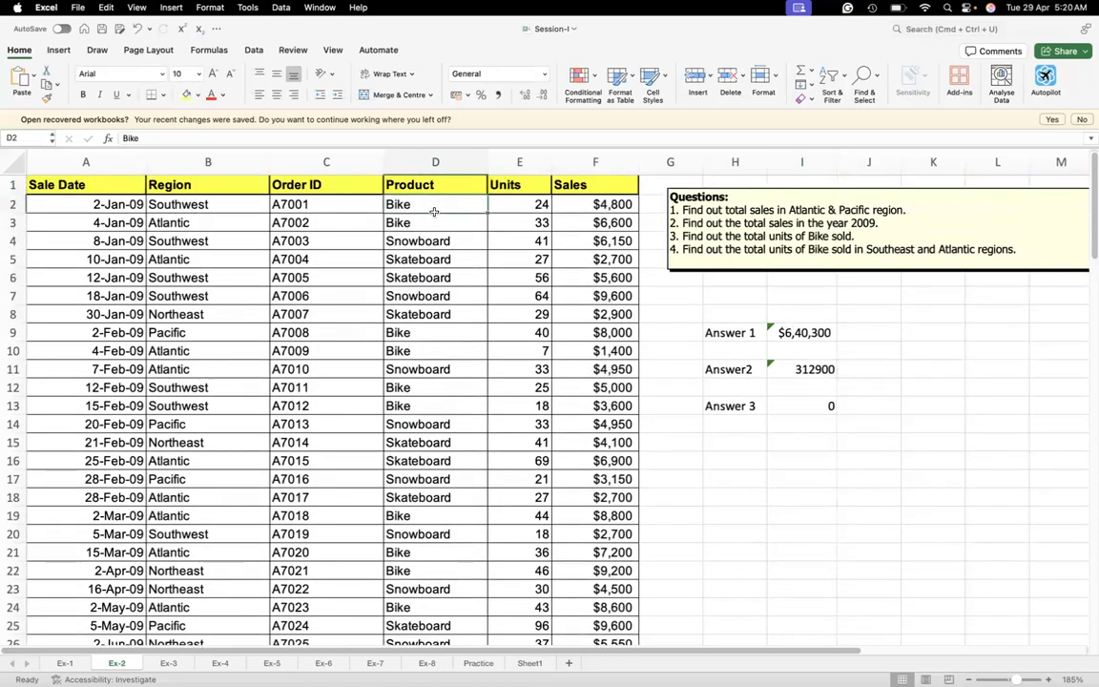
{"action": "left_click", "coordinate": [545, 74]}
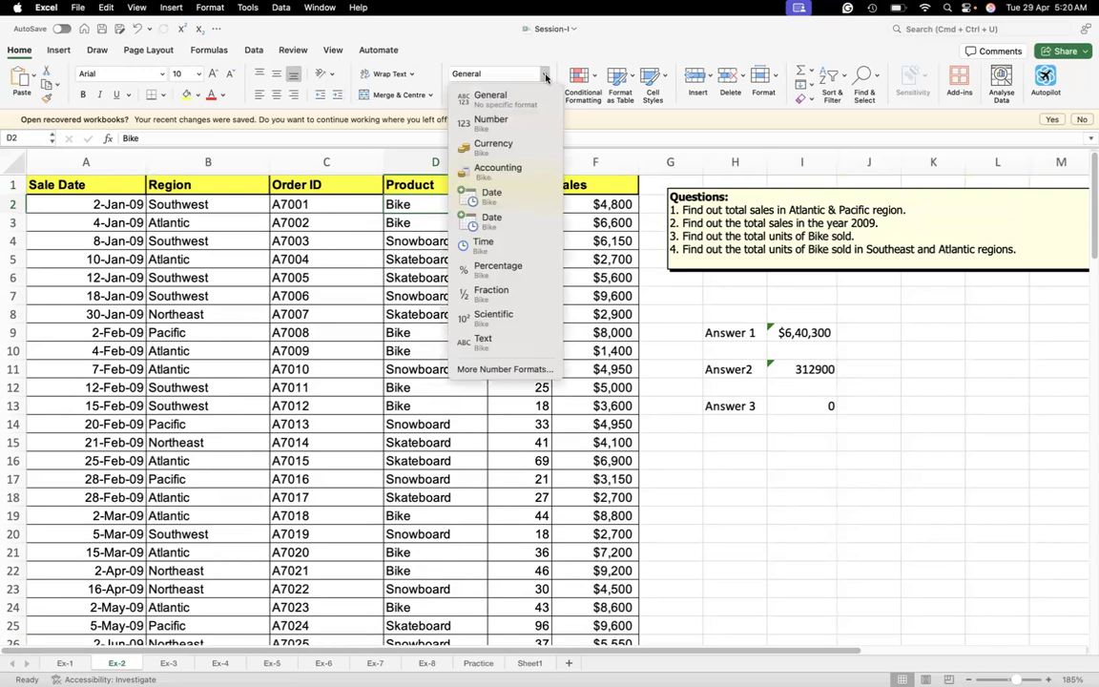
{"action": "left_click", "coordinate": [545, 74]}
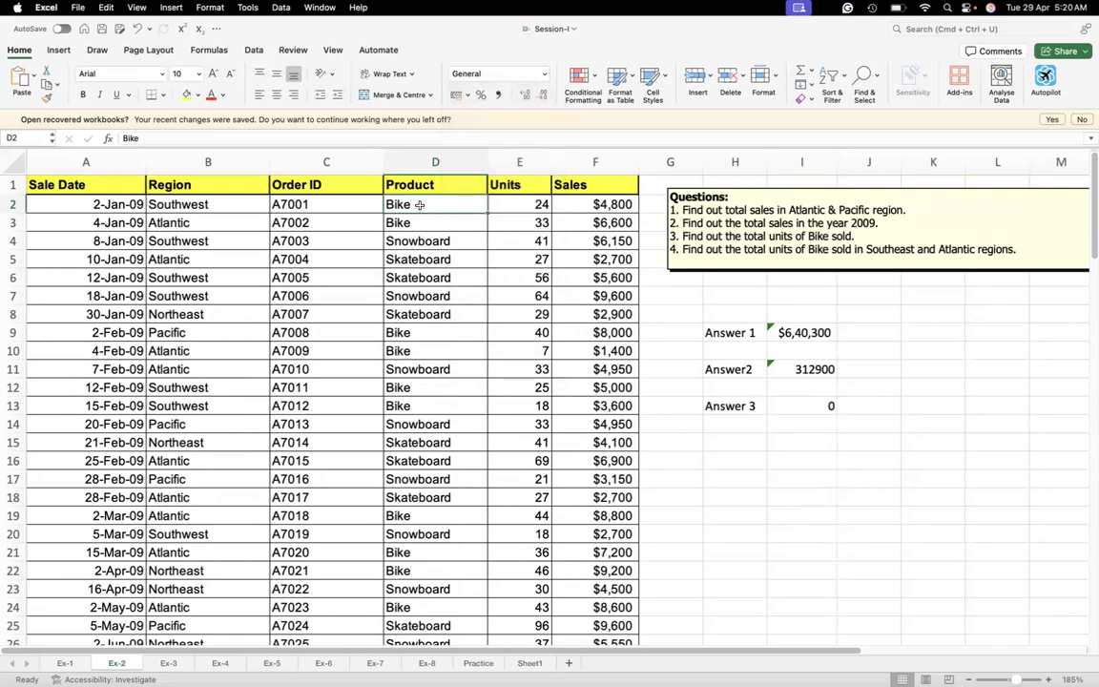
{"action": "key", "text": "super+shift+Down"}
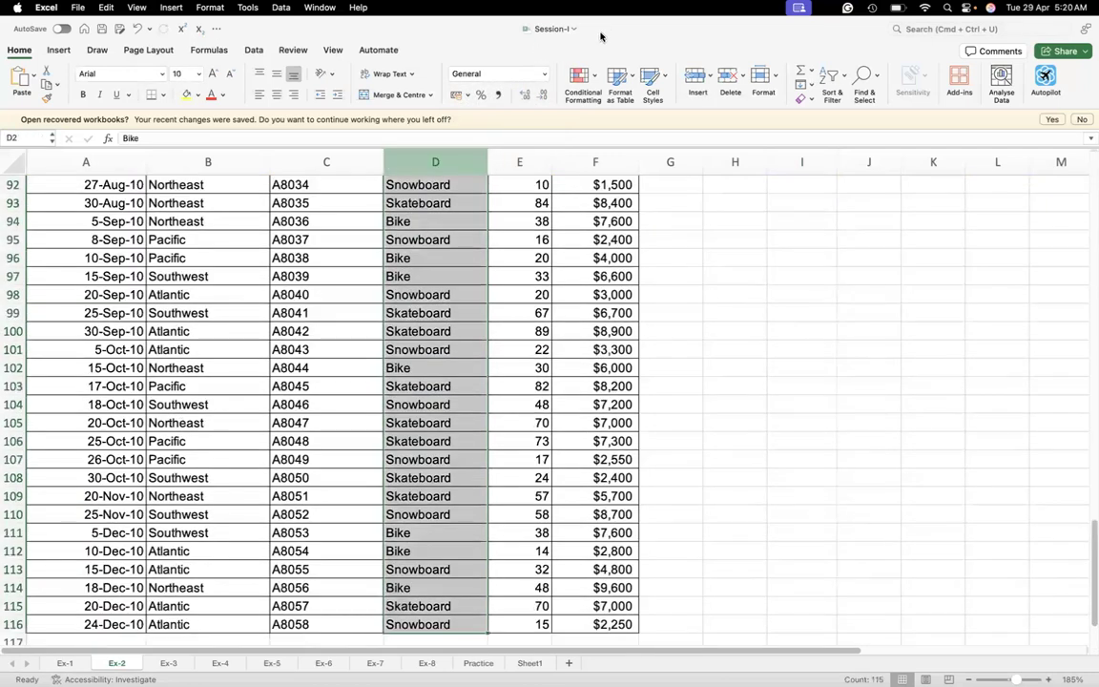
{"action": "left_click", "coordinate": [546, 74]}
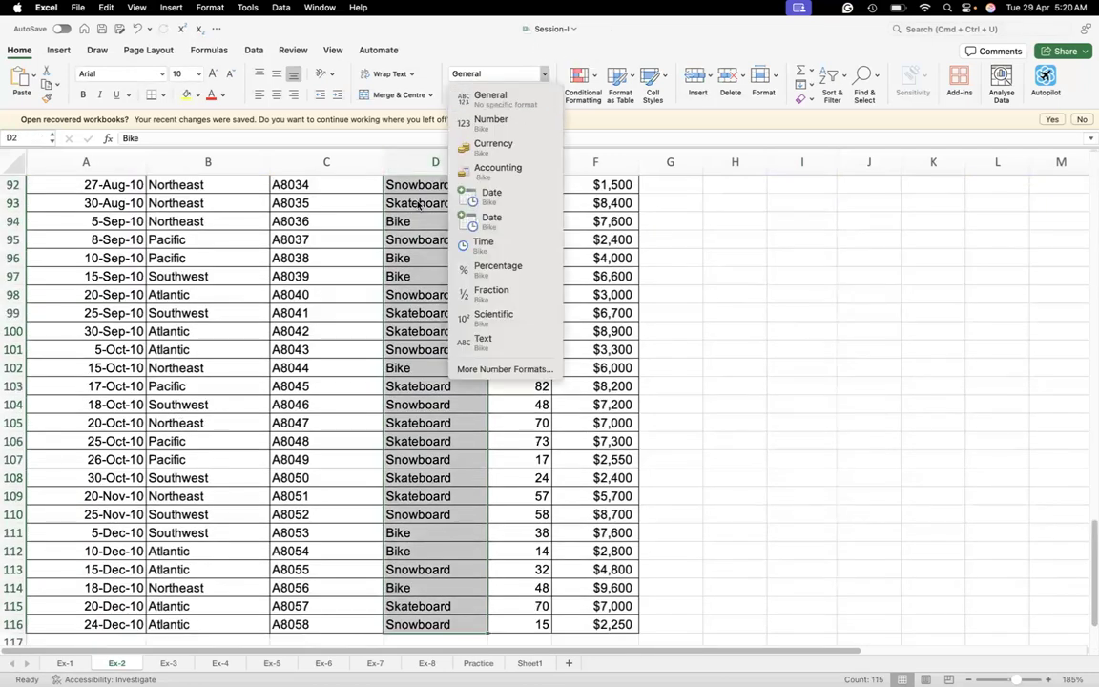
{"action": "left_click", "coordinate": [485, 342]}
{"action": "scroll", "coordinate": [486, 343], "scroll_direction": "up", "scroll_amount": 20}
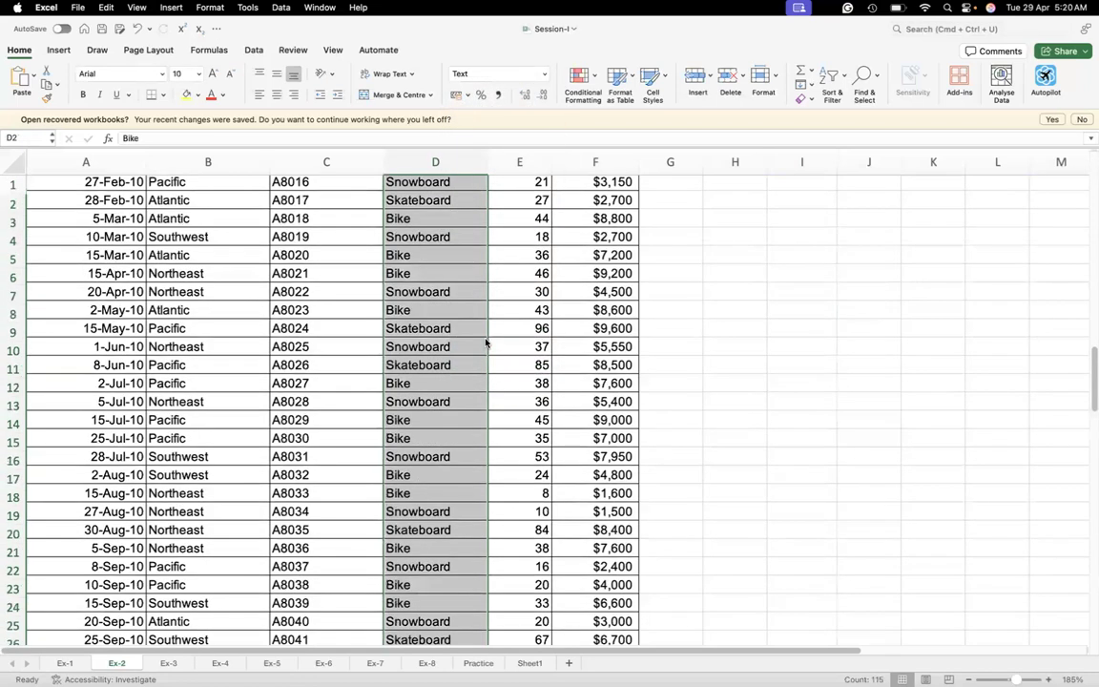
Delete the SUMIF formula from I13, beside the Answer 3 label.
{"action": "left_click", "coordinate": [802, 406]}
{"action": "key", "text": "Delete"}
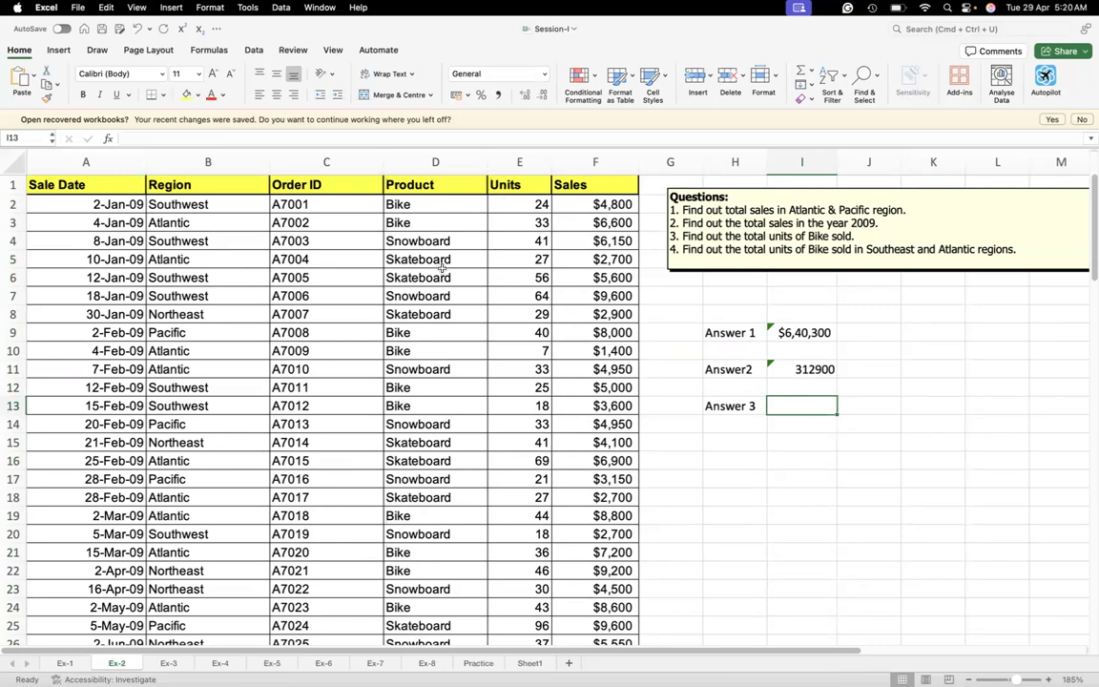
{"action": "left_click_drag", "start_coordinate": [538, 204], "coordinate": [541, 260]}
{"action": "left_click", "coordinate": [590, 276]}
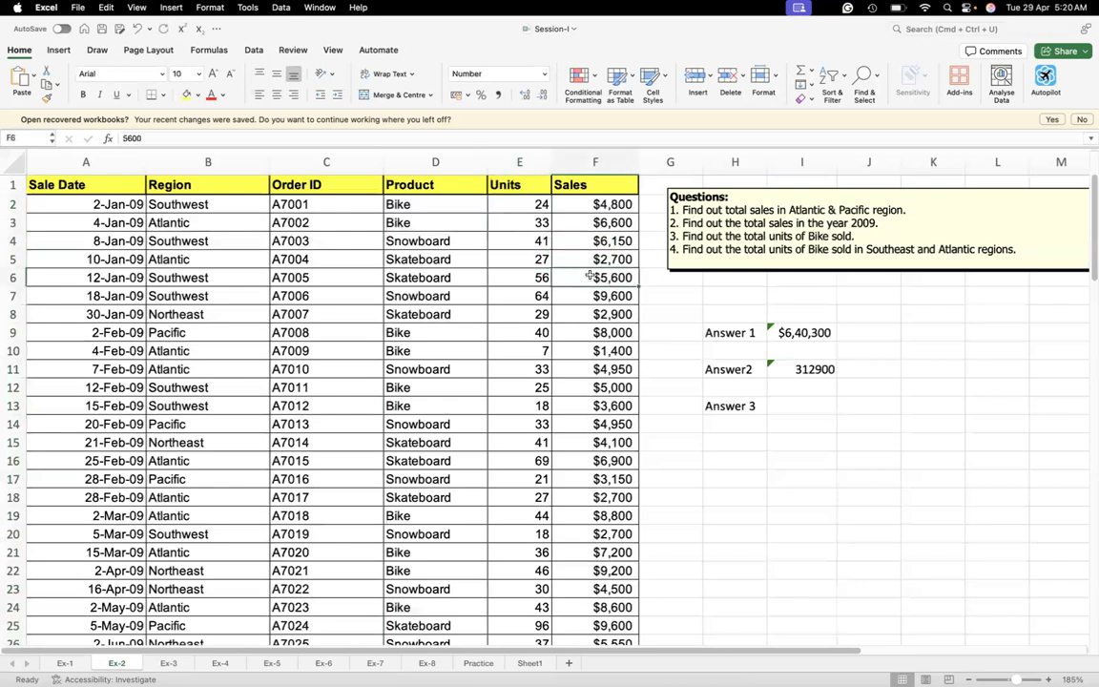
{"action": "left_click", "coordinate": [803, 408]}
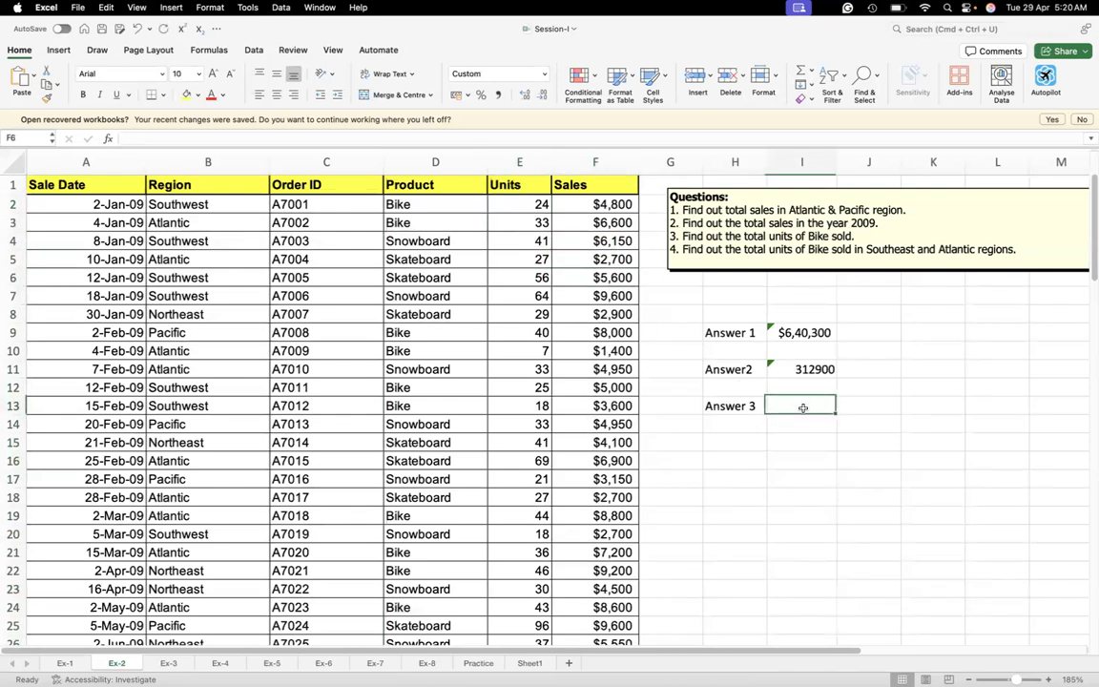
{"action": "type", "text": "=SUM"}
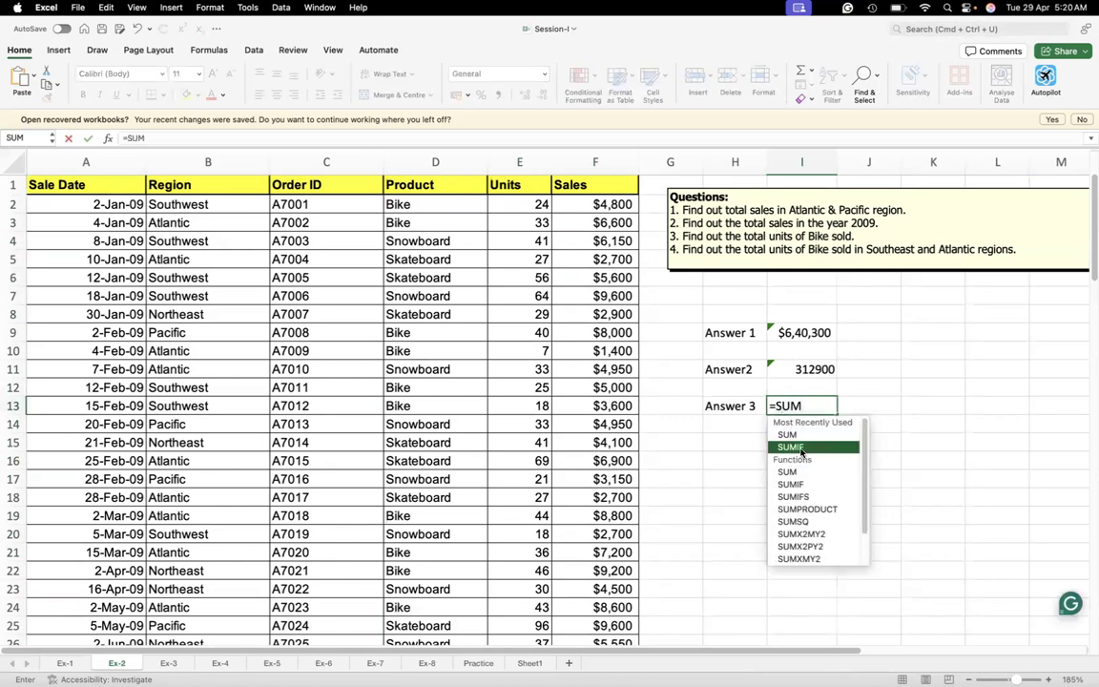
{"action": "double_click", "coordinate": [796, 448]}
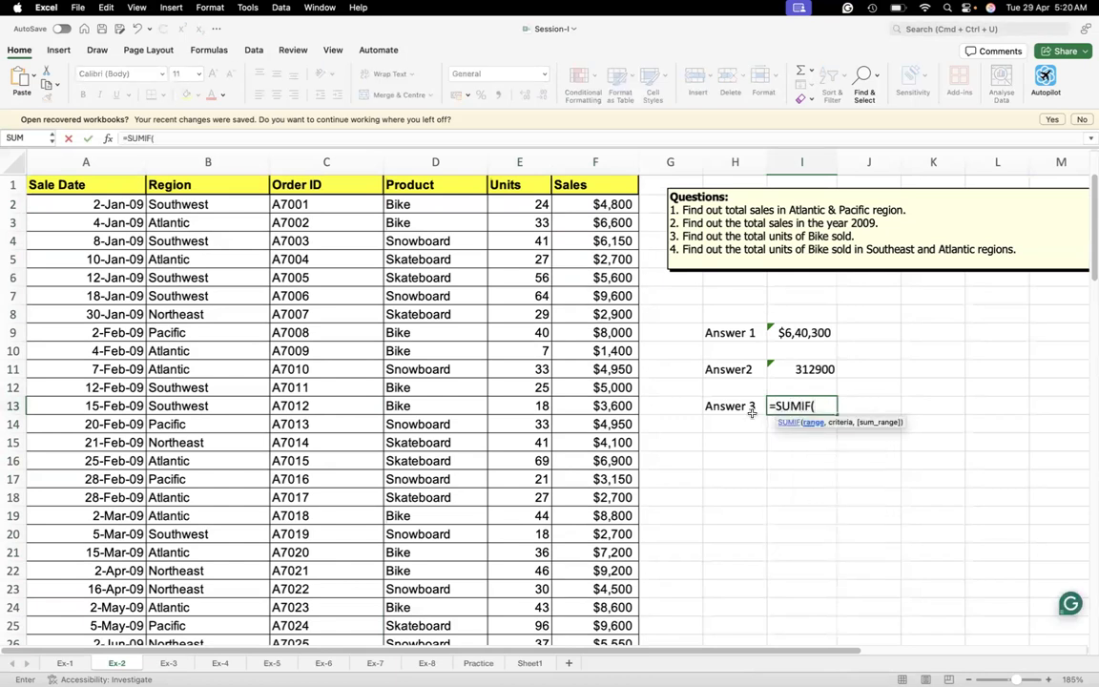
{"action": "left_click", "coordinate": [514, 204]}
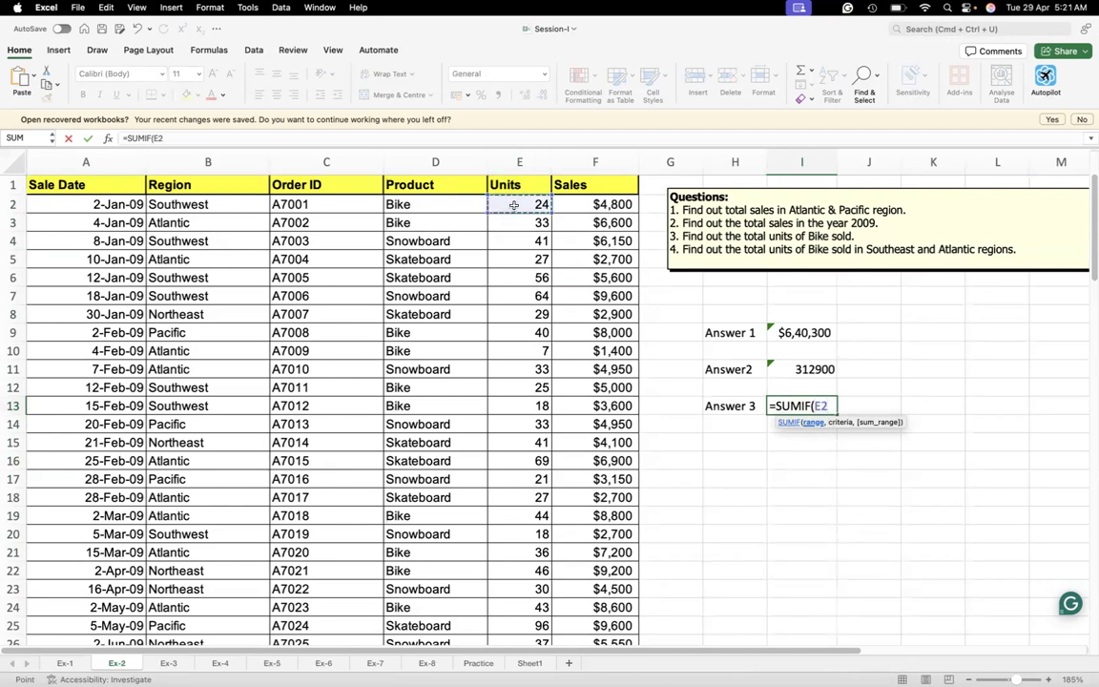
{"action": "key", "text": "super+shift+Down"}
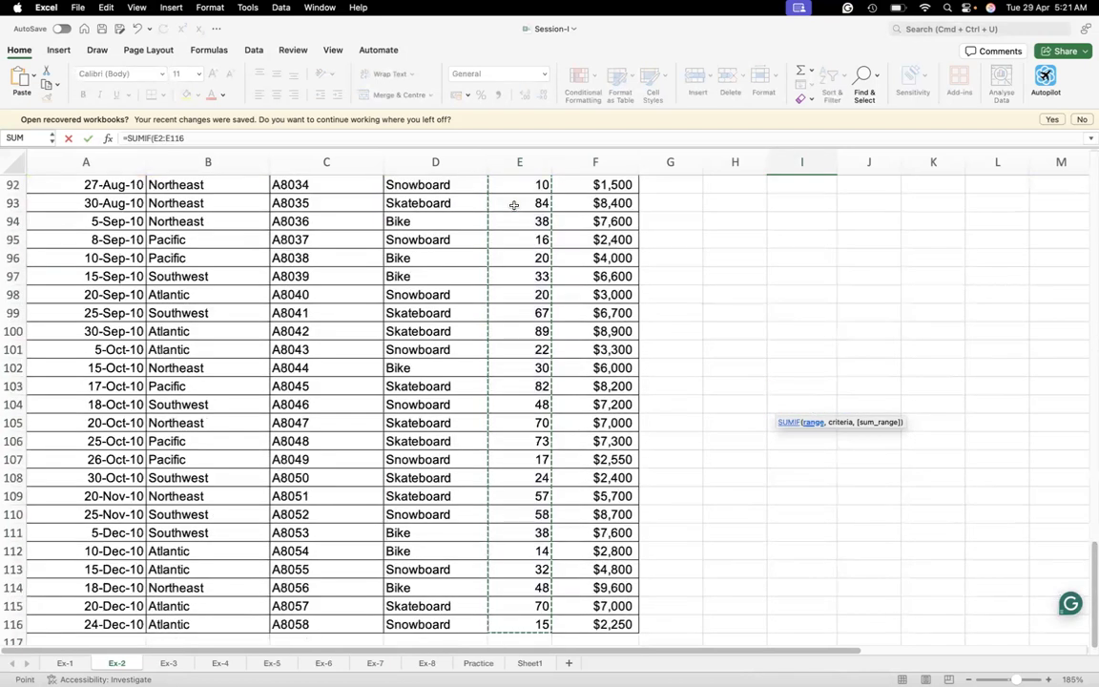
{"action": "type", "text": ","}
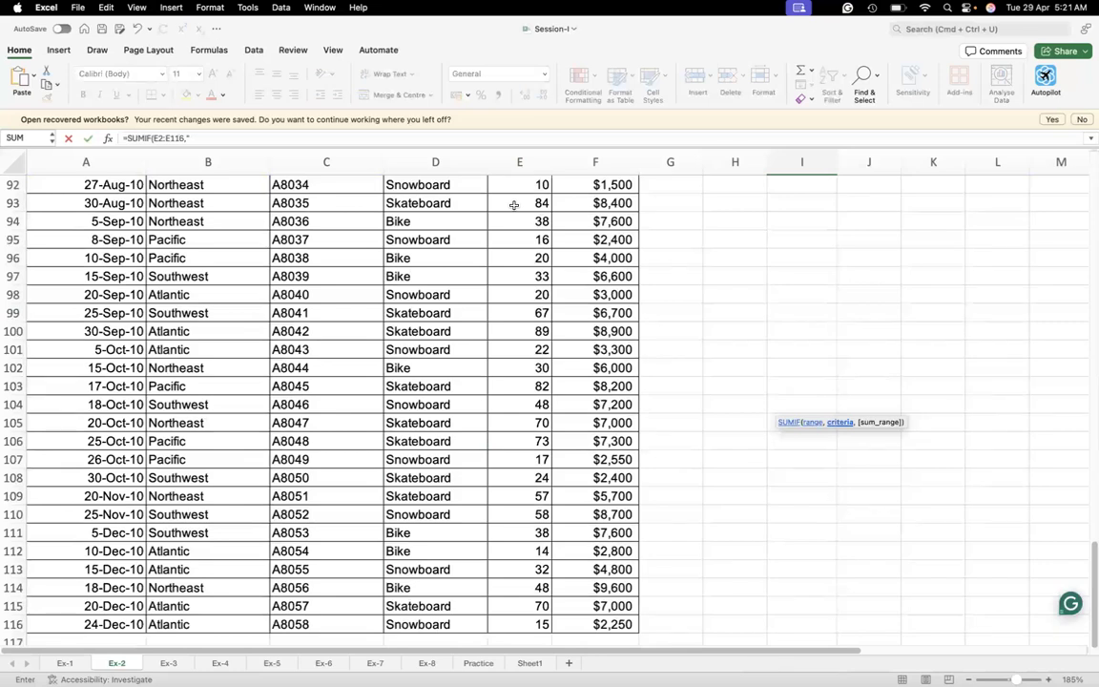
{"action": "key", "text": "Return"}
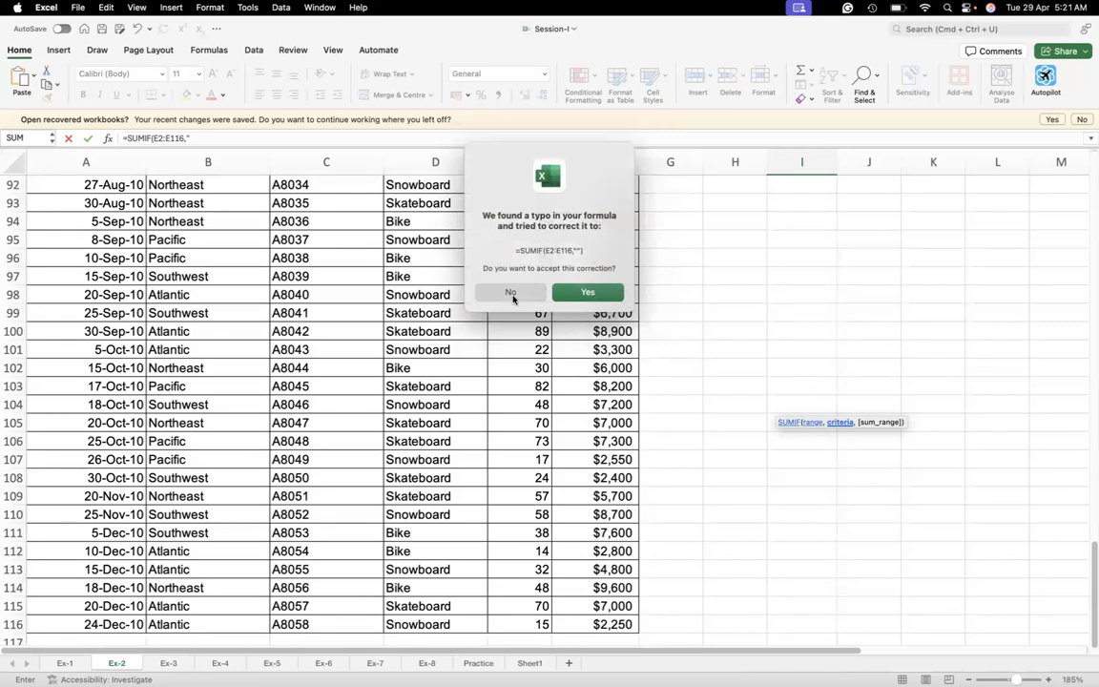
{"action": "left_click", "coordinate": [513, 296]}
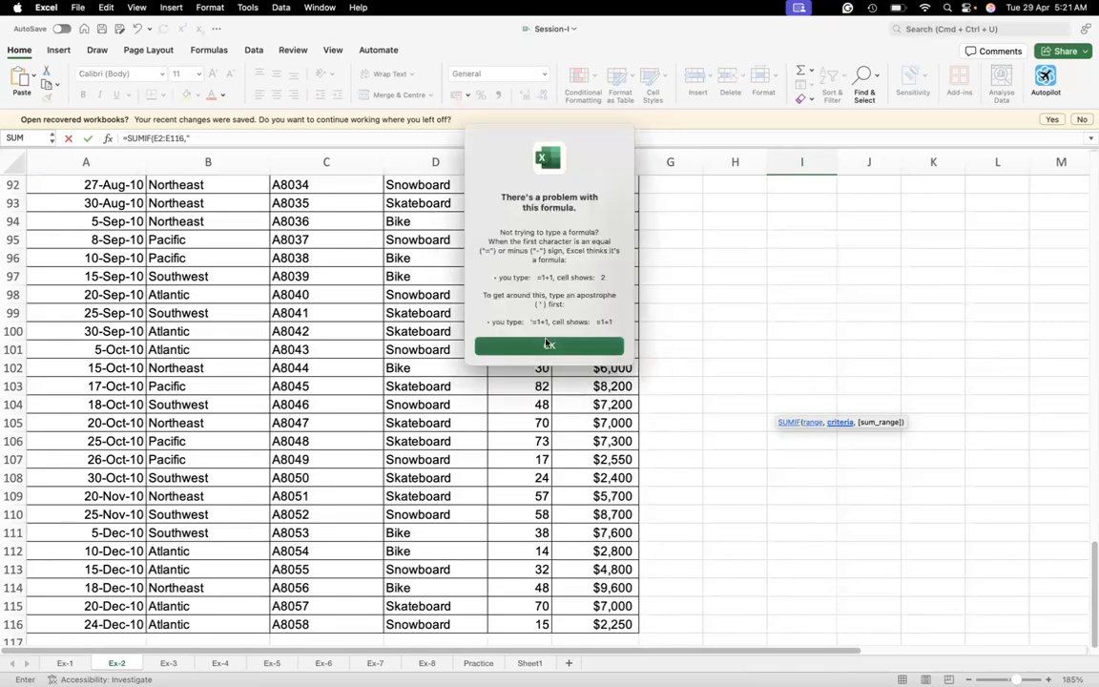
{"action": "left_click", "coordinate": [549, 345]}
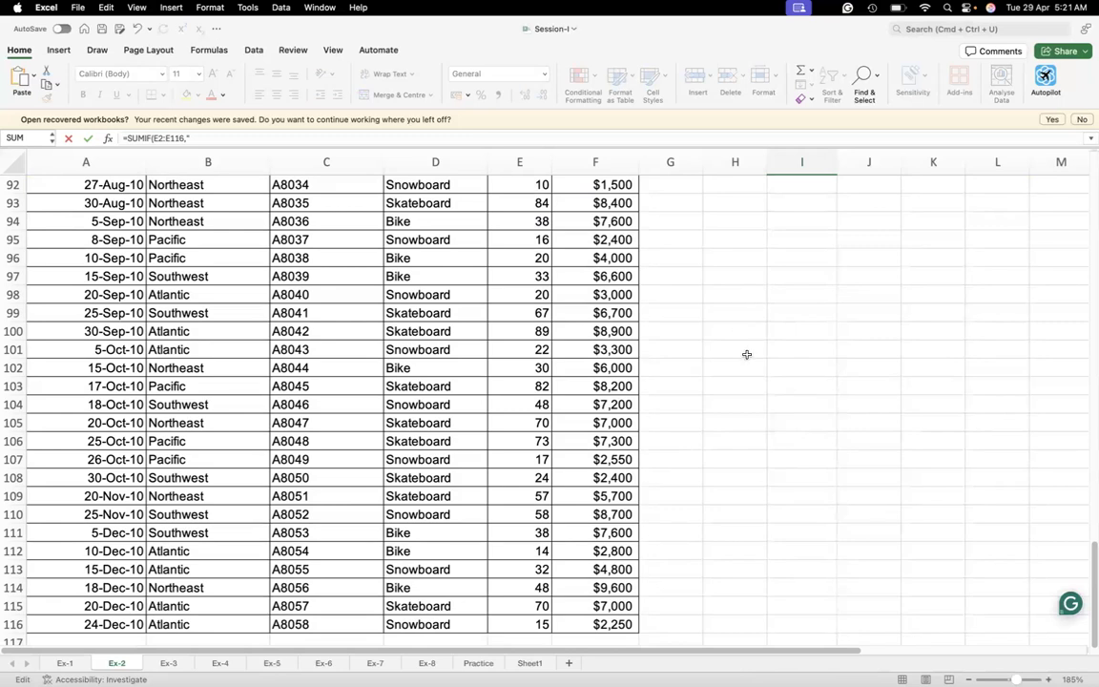
{"action": "key", "text": "BackSpace"}
{"action": "left_click", "coordinate": [835, 382]}
{"action": "key", "text": "Up"}
{"action": "key", "text": "Up"}
{"action": "key", "text": "Up"}
{"action": "key", "text": "Up"}
{"action": "key", "text": "Up"}
{"action": "key", "text": "Up"}
{"action": "key", "text": "Up"}
{"action": "key", "text": "Up"}
{"action": "key", "text": "Up"}
{"action": "key", "text": "Up"}
{"action": "key", "text": "Up"}
{"action": "key", "text": "Up"}
{"action": "key", "text": "Up"}
{"action": "key", "text": "Up"}
{"action": "key", "text": "Up"}
{"action": "key", "text": "Up"}
{"action": "key", "text": "Up"}
{"action": "key", "text": "Up"}
{"action": "key", "text": "Up"}
{"action": "key", "text": "Up"}
{"action": "key", "text": "Up"}
{"action": "key", "text": "Up"}
{"action": "key", "text": "Up"}
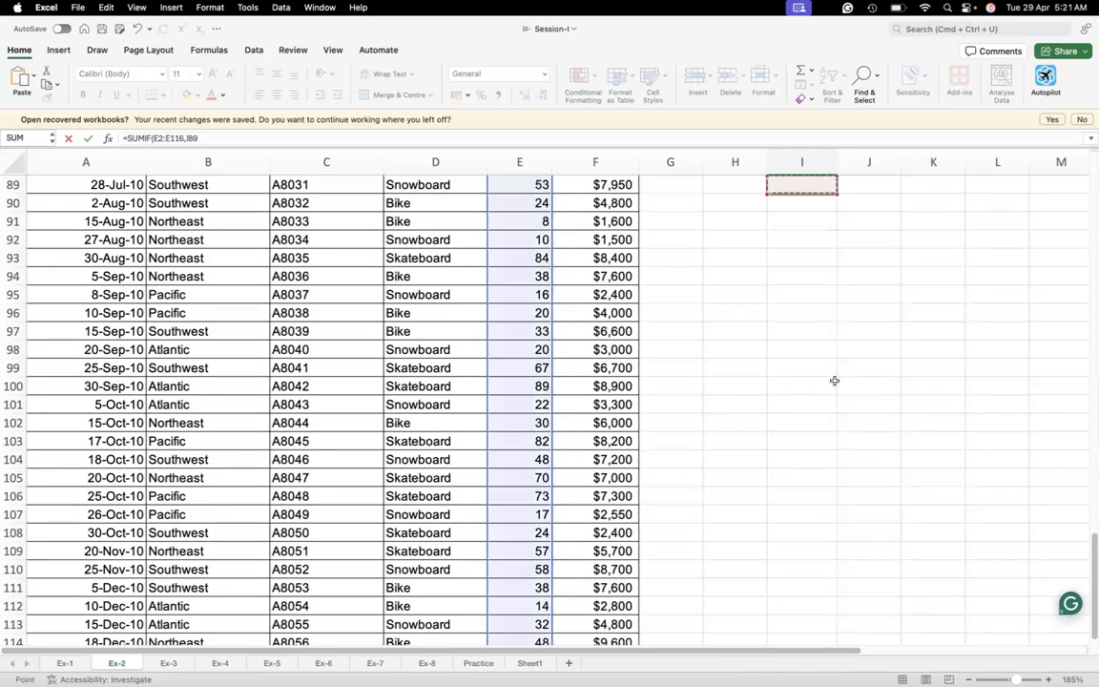
{"action": "key", "text": "Up"}
{"action": "key", "text": "Up"}
{"action": "key", "text": "Up"}
{"action": "key", "text": "Up"}
{"action": "key", "text": "Up"}
{"action": "key", "text": "Up"}
{"action": "key", "text": "Up"}
{"action": "key", "text": "Up"}
{"action": "key", "text": "Up"}
{"action": "key", "text": "Up"}
{"action": "key", "text": "Up"}
{"action": "key", "text": "Up"}
{"action": "key", "text": "Up"}
{"action": "key", "text": "Up"}
{"action": "key", "text": "Up"}
{"action": "key", "text": "Up"}
{"action": "key", "text": "Up"}
{"action": "key", "text": "Up"}
{"action": "key", "text": "Up"}
{"action": "key", "text": "Up"}
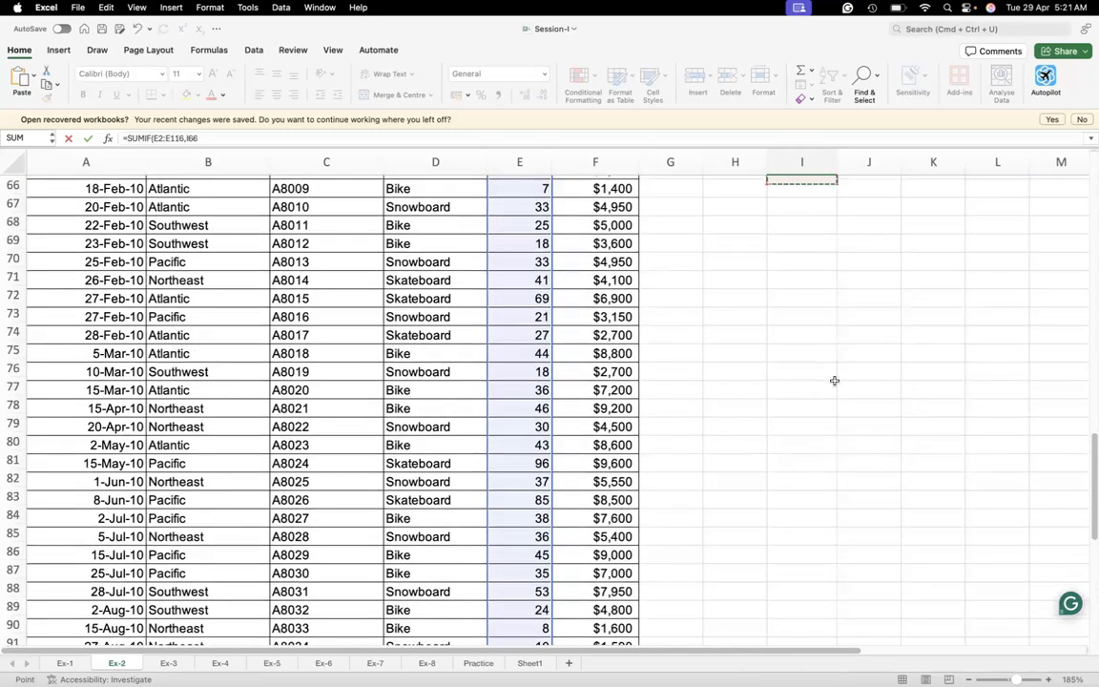
{"action": "key", "text": "Up"}
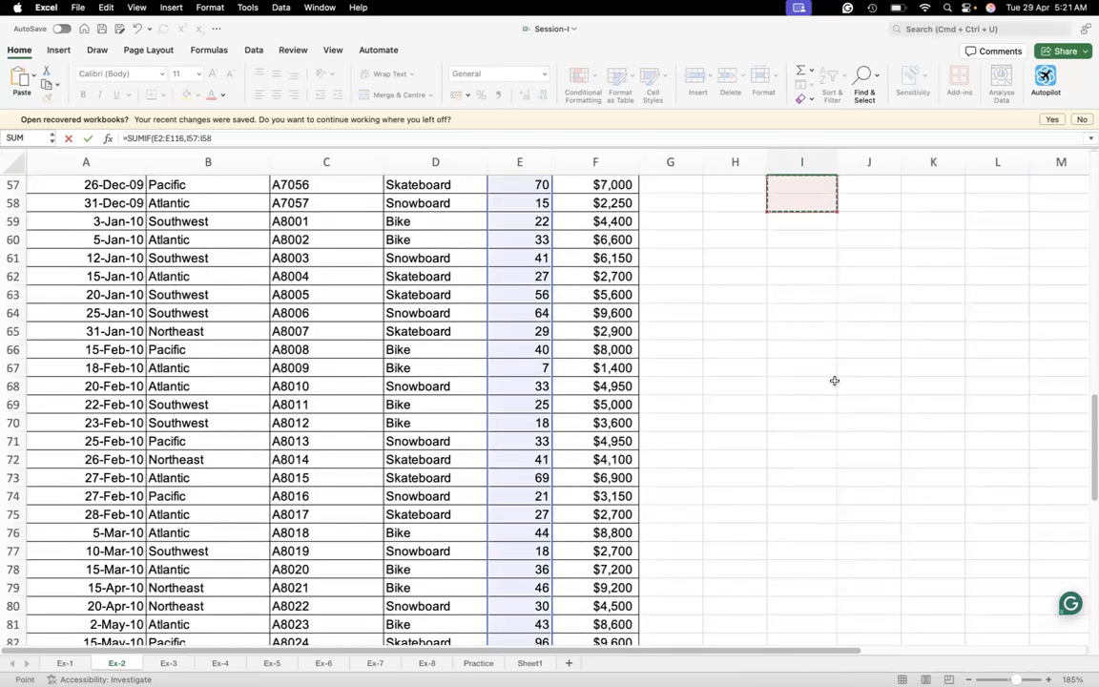
{"action": "key", "text": "ctrl+shift+Up"}
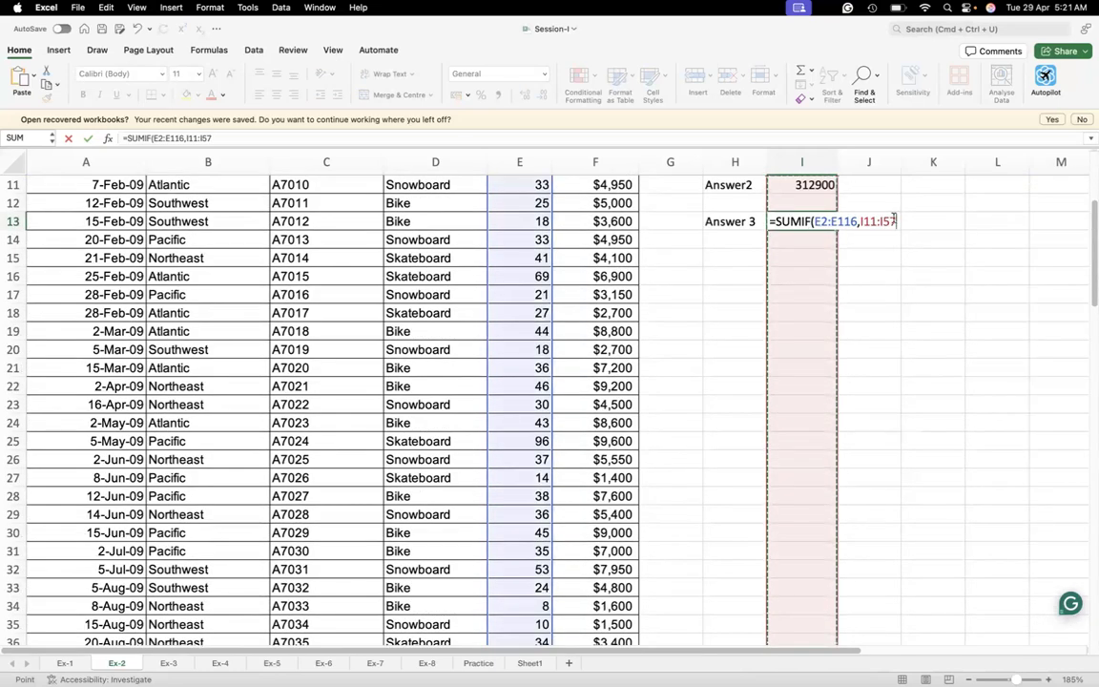
{"action": "key", "text": "BackSpace"}
{"action": "key", "text": "BackSpace"}
{"action": "key", "text": "BackSpace"}
{"action": "key", "text": "BackSpace"}
{"action": "key", "text": "BackSpace"}
{"action": "key", "text": "BackSpace"}
{"action": "key", "text": "BackSpace"}
{"action": "key", "text": "BackSpace"}
{"action": "key", "text": "BackSpace"}
{"action": "key", "text": "BackSpace"}
{"action": "key", "text": "BackSpace"}
{"action": "key", "text": "BackSpace"}
{"action": "key", "text": "BackSpace"}
{"action": "key", "text": "BackSpace"}
{"action": "key", "text": "BackSpace"}
{"action": "key", "text": "BackSpace"}
{"action": "key", "text": "BackSpace"}
{"action": "key", "text": "BackSpace"}
{"action": "key", "text": "BackSpace"}
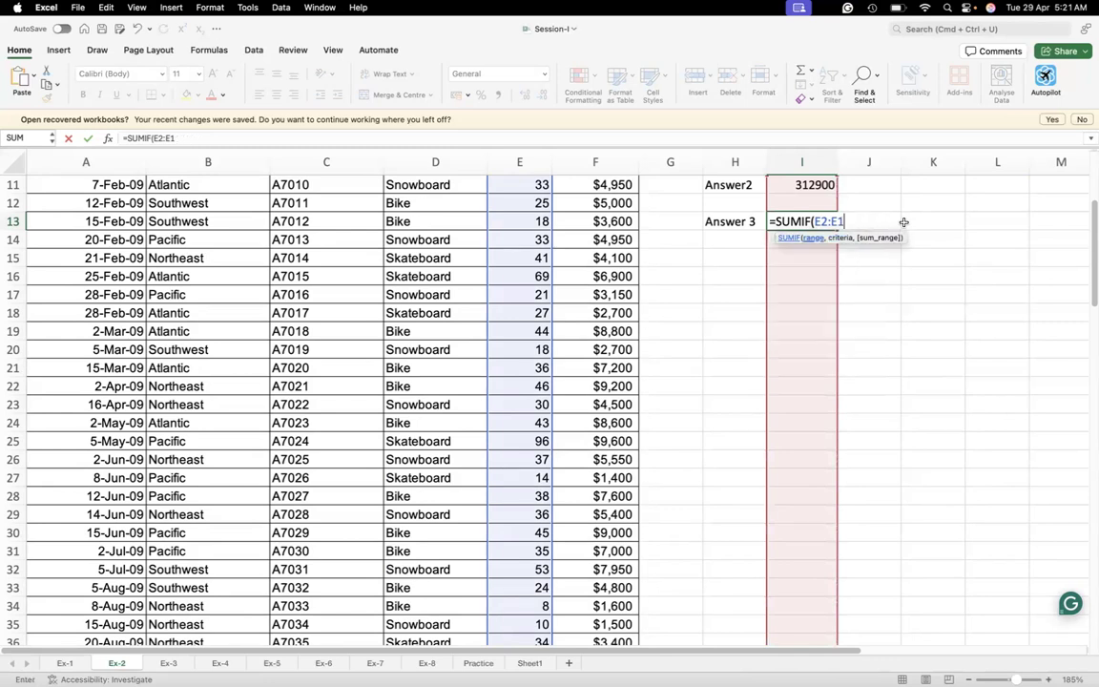
{"action": "key", "text": "BackSpace"}
{"action": "key", "text": "BackSpace"}
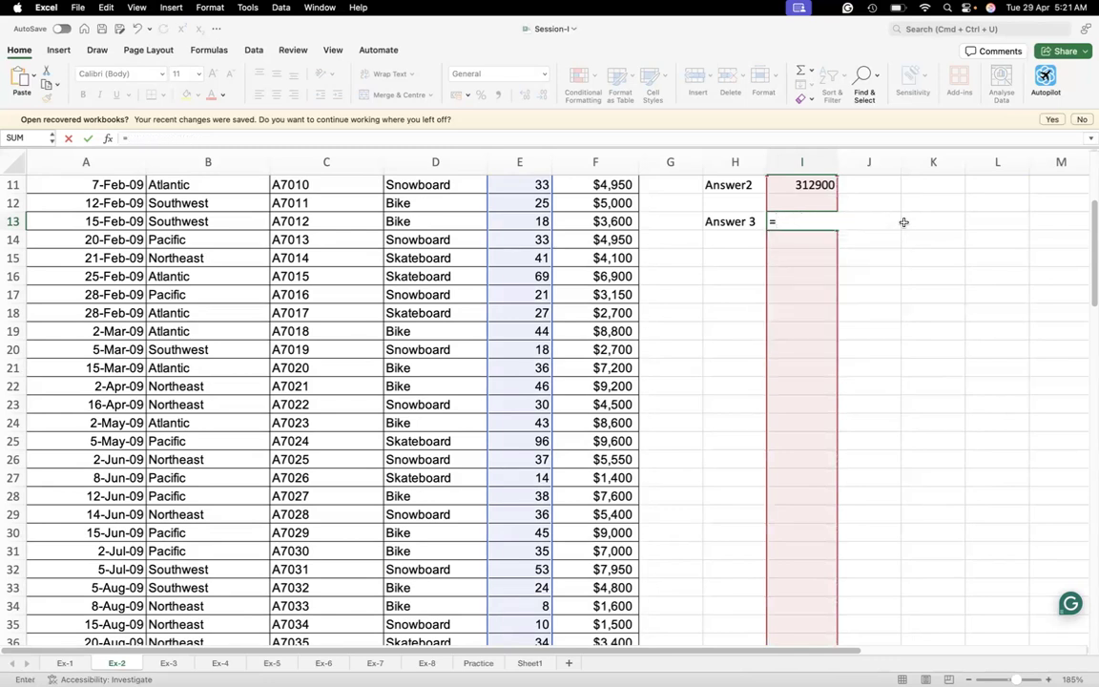
Start a SUMIFS formula in I13, beside the Answer 3 label, with the Units values E2:E116 as the sum range.
{"action": "type", "text": "SUM"}
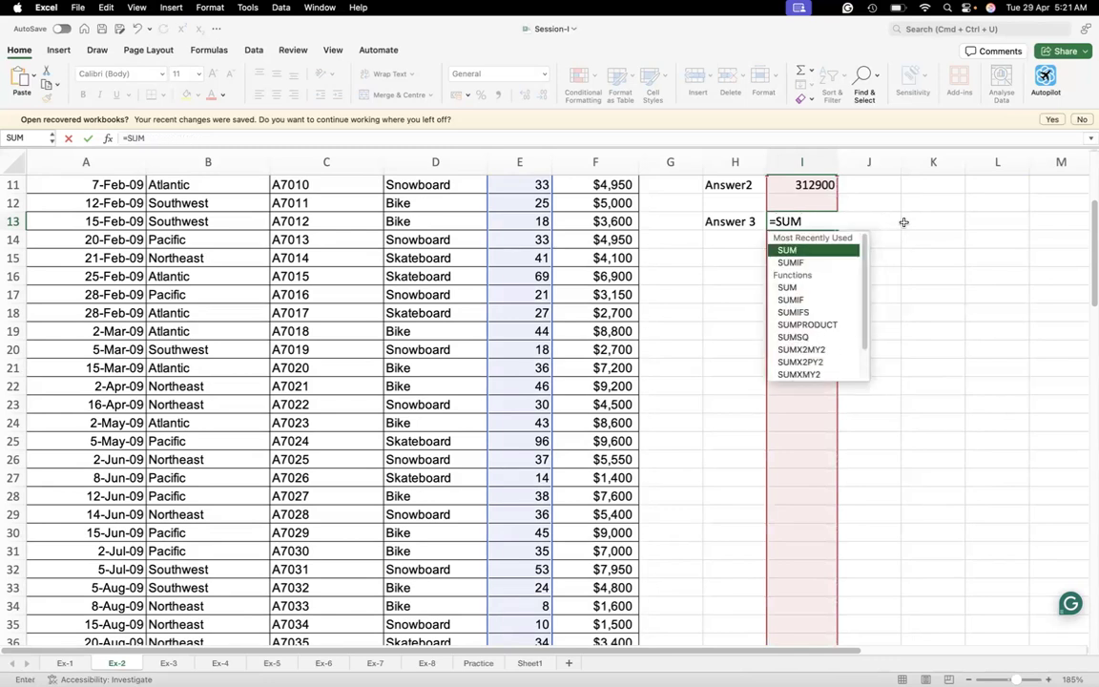
{"action": "type", "text": "IFS"}
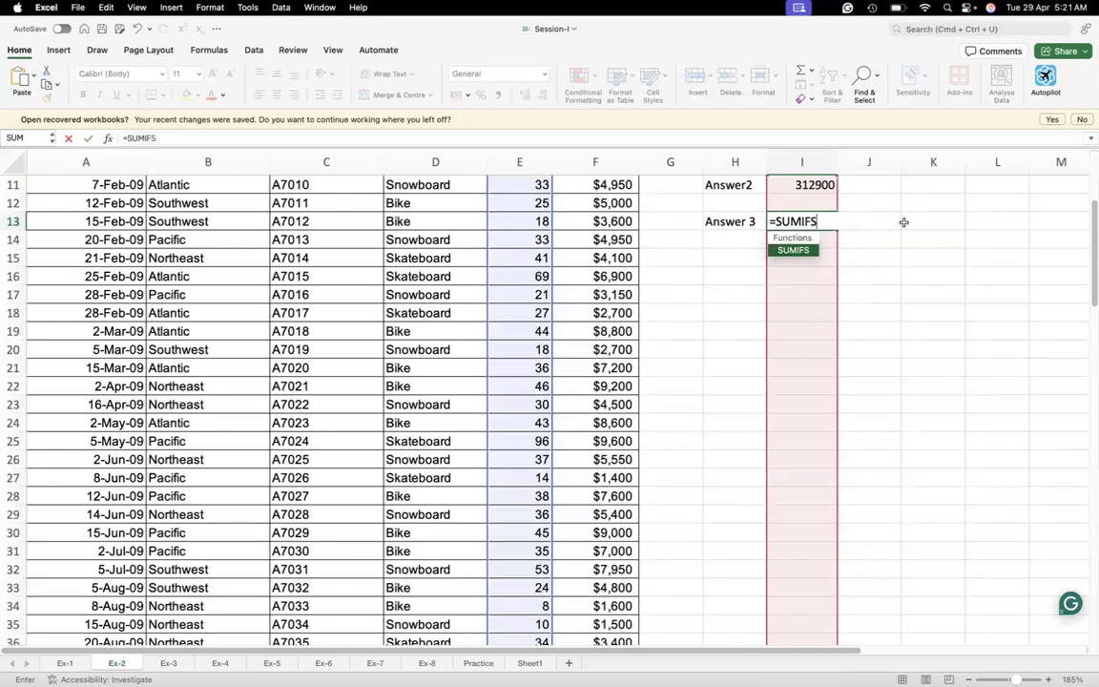
{"action": "double_click", "coordinate": [806, 250]}
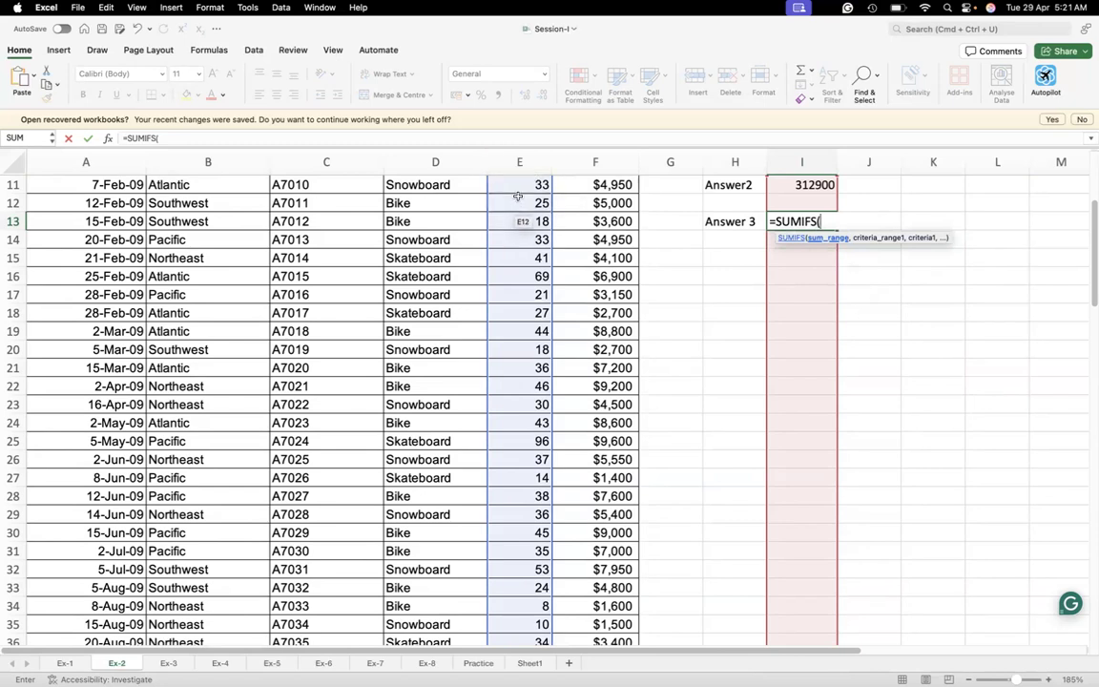
{"action": "left_click", "coordinate": [518, 189]}
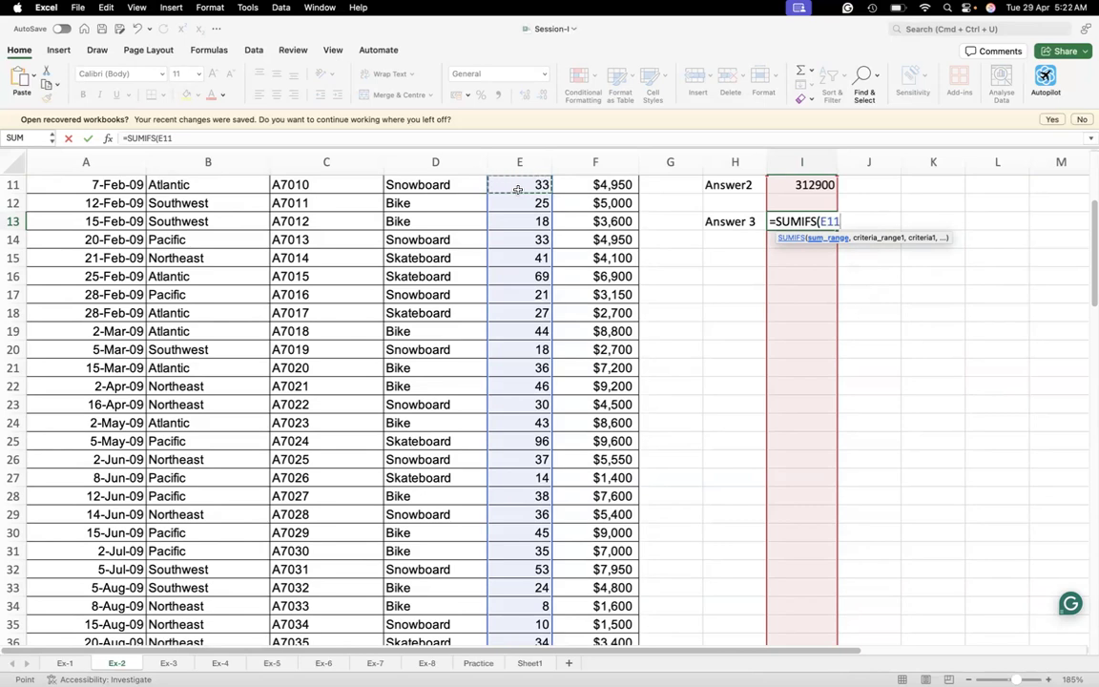
{"action": "key", "text": "Up"}
{"action": "key", "text": "Up"}
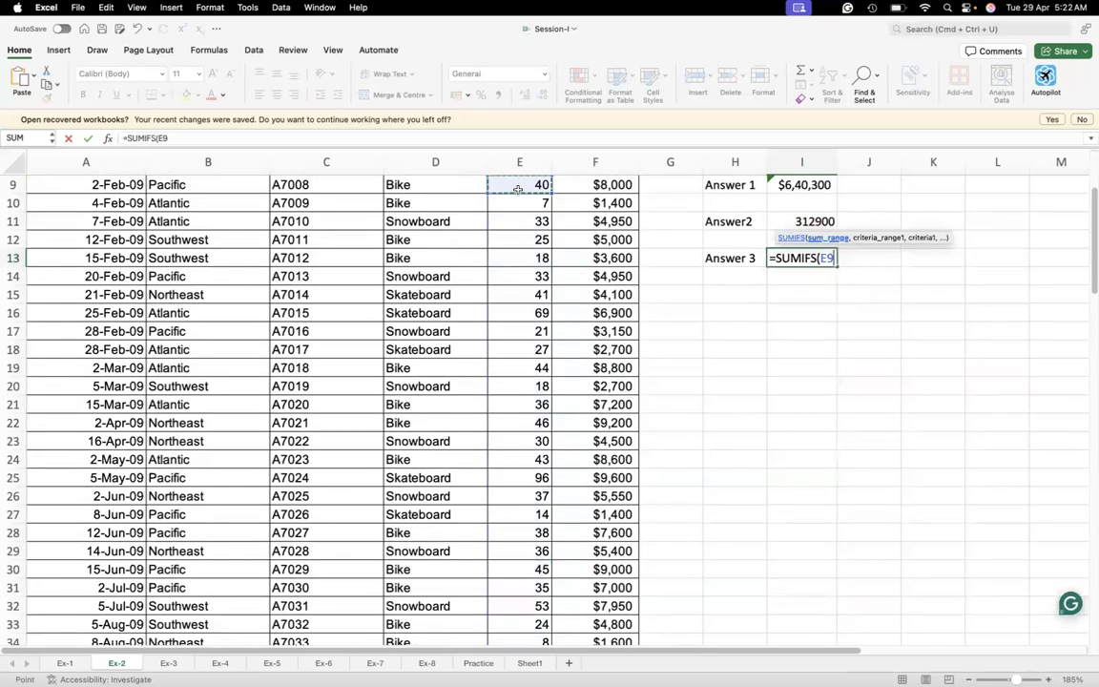
{"action": "key", "text": "Up"}
{"action": "key", "text": "Up"}
{"action": "key", "text": "Up"}
{"action": "key", "text": "Up"}
{"action": "key", "text": "Up"}
{"action": "key", "text": "Up"}
{"action": "key", "text": "Up"}
{"action": "key", "text": "Up"}
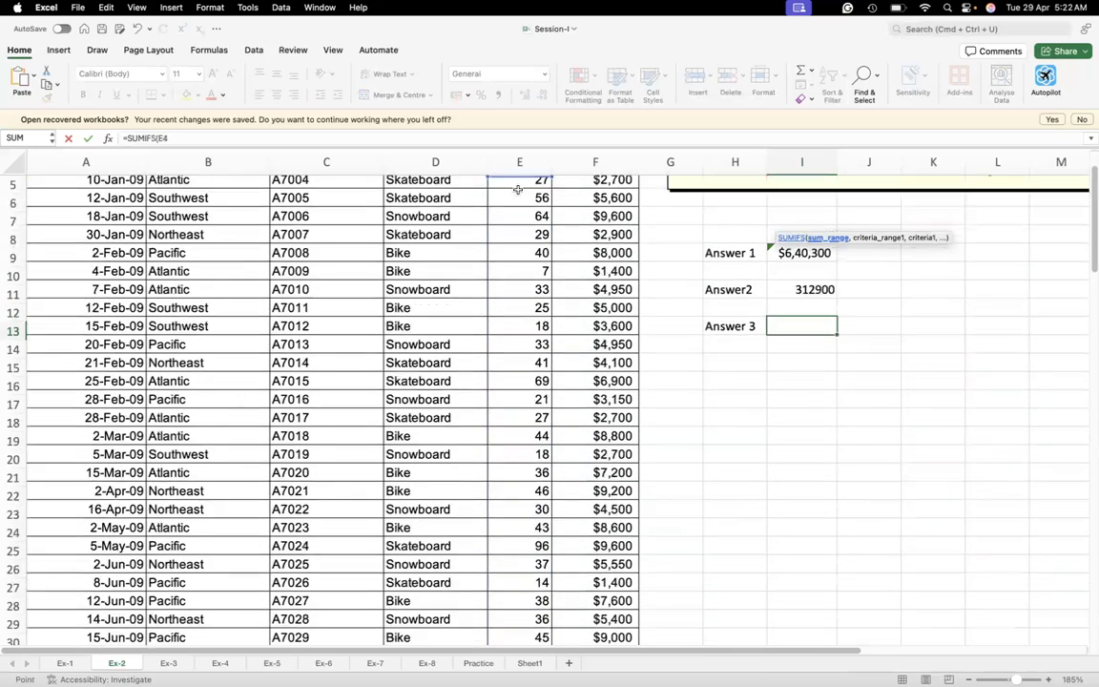
{"action": "left_click", "coordinate": [505, 202]}
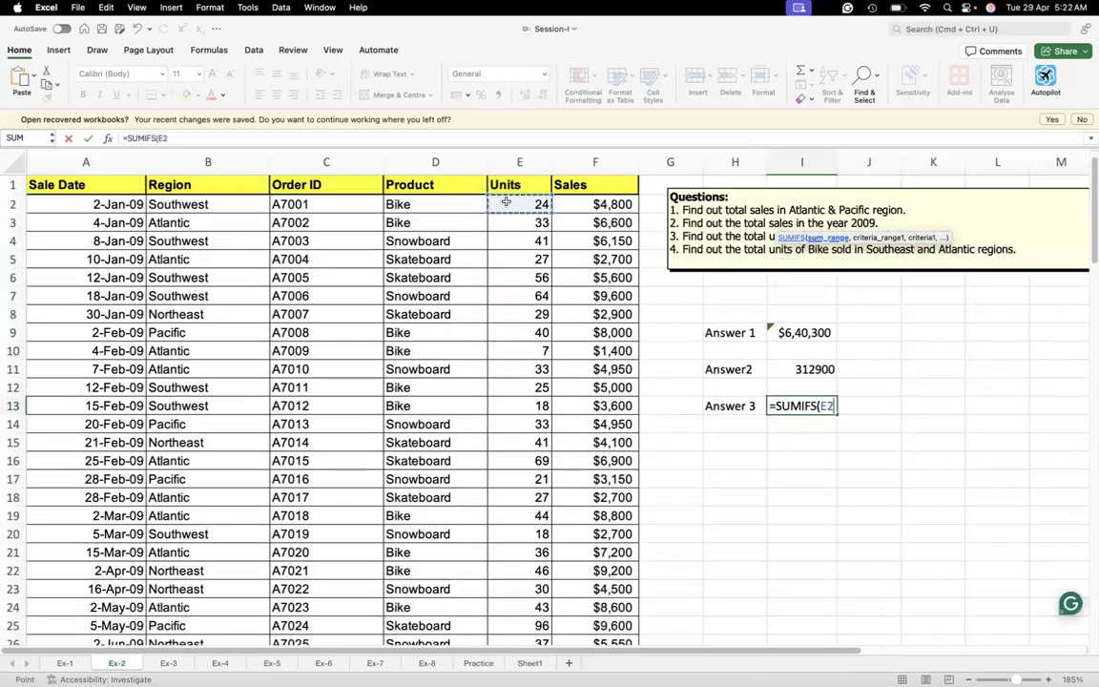
{"action": "key", "text": "ctrl+shift+Down"}
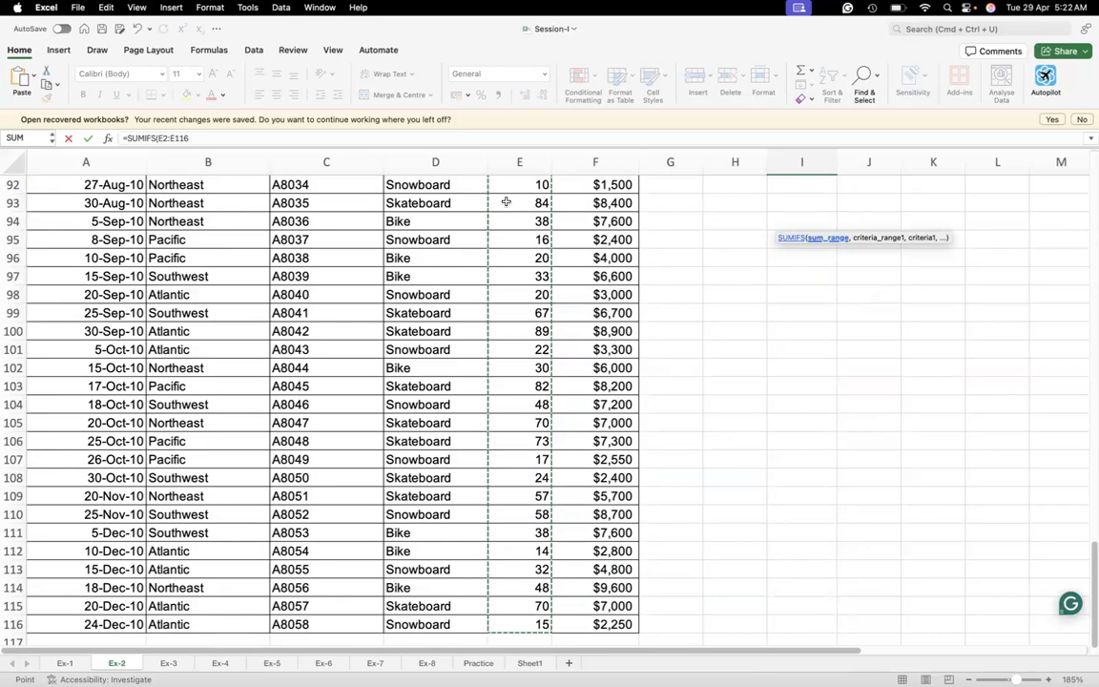
{"action": "type", "text": ","}
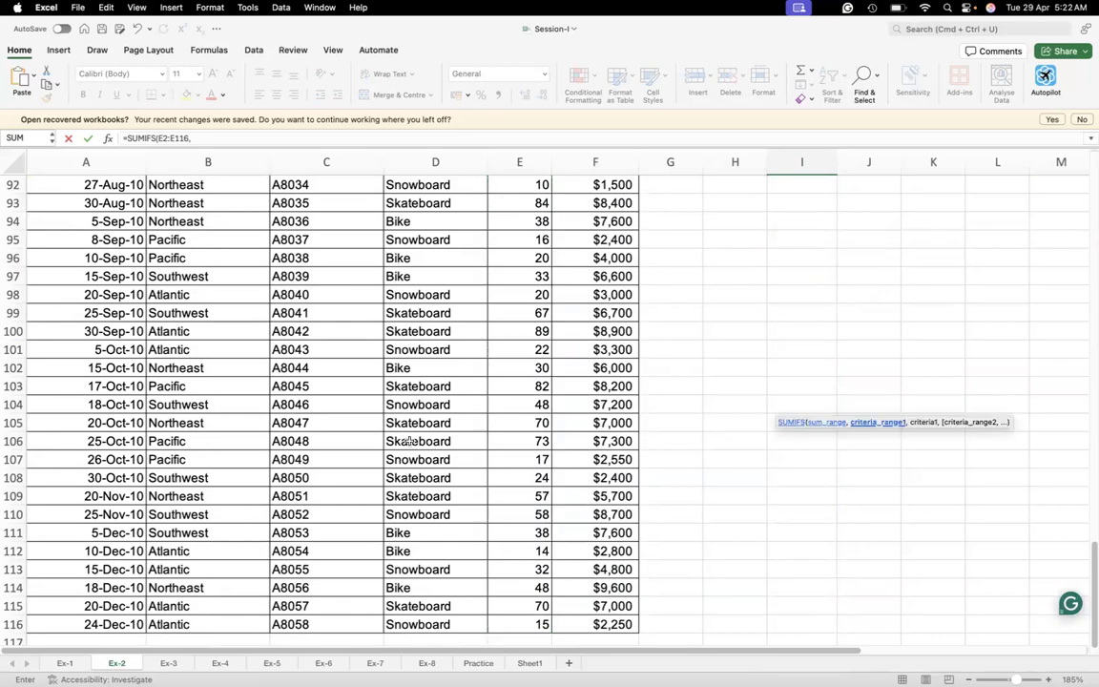
Complete the SUMIFS formula in I13 with the Product values D2:D116 as criteria range and "Bike" as the criterion.
{"action": "left_click", "coordinate": [417, 627]}
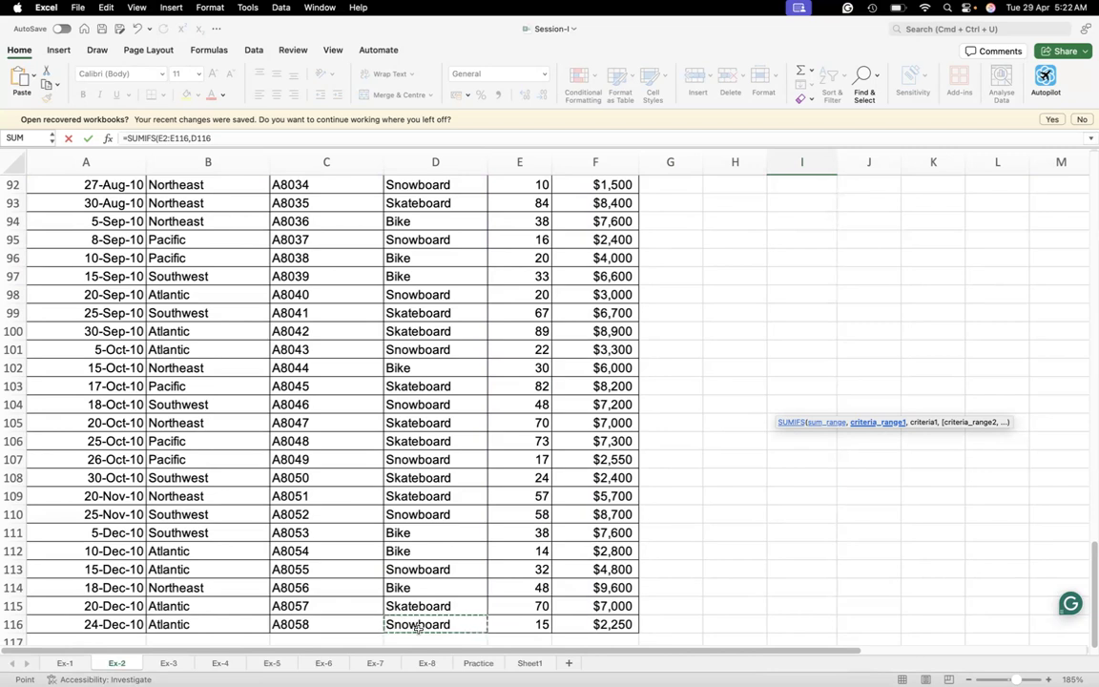
{"action": "key", "text": "super+shift+Up"}
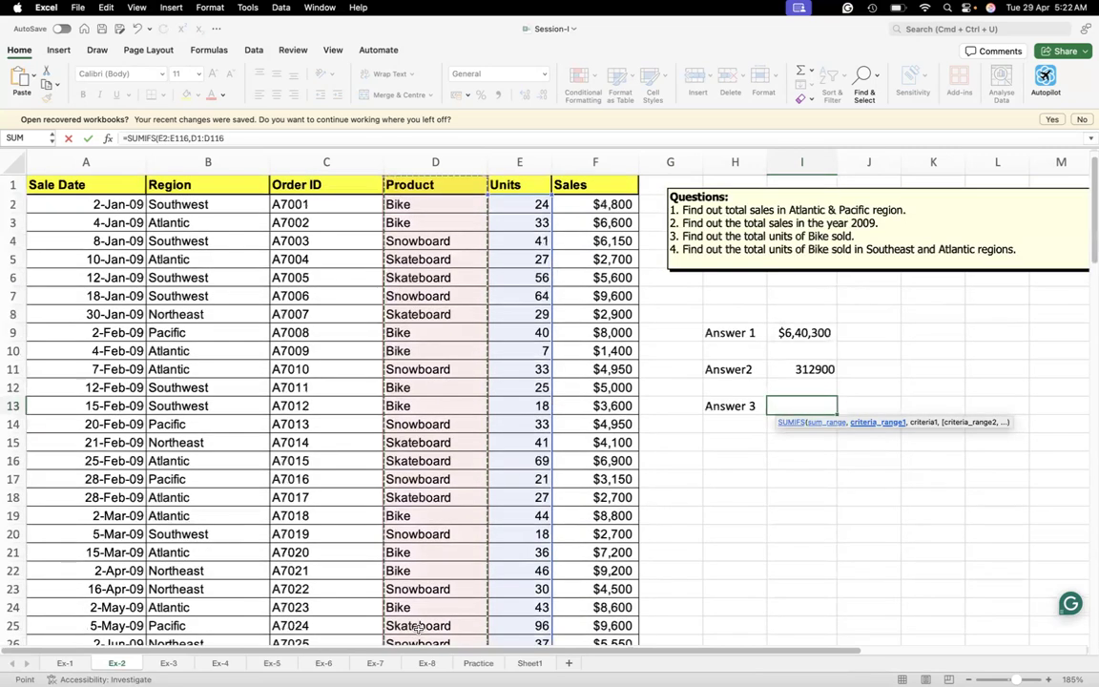
{"action": "key", "text": "shift+Down"}
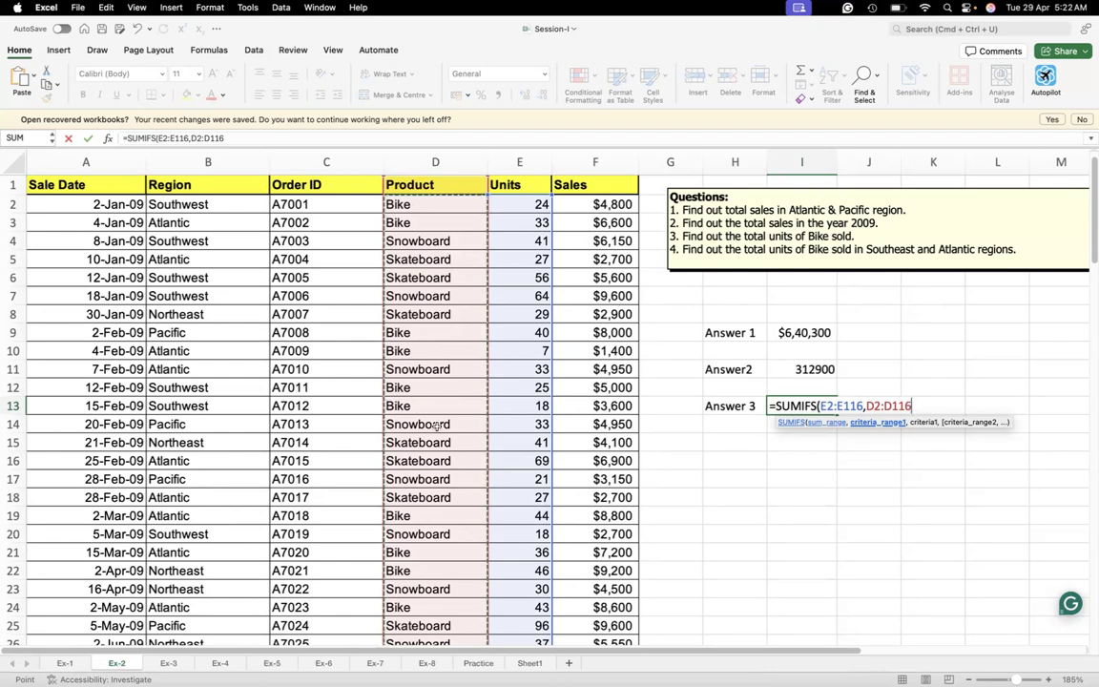
{"action": "type", "text": ","}
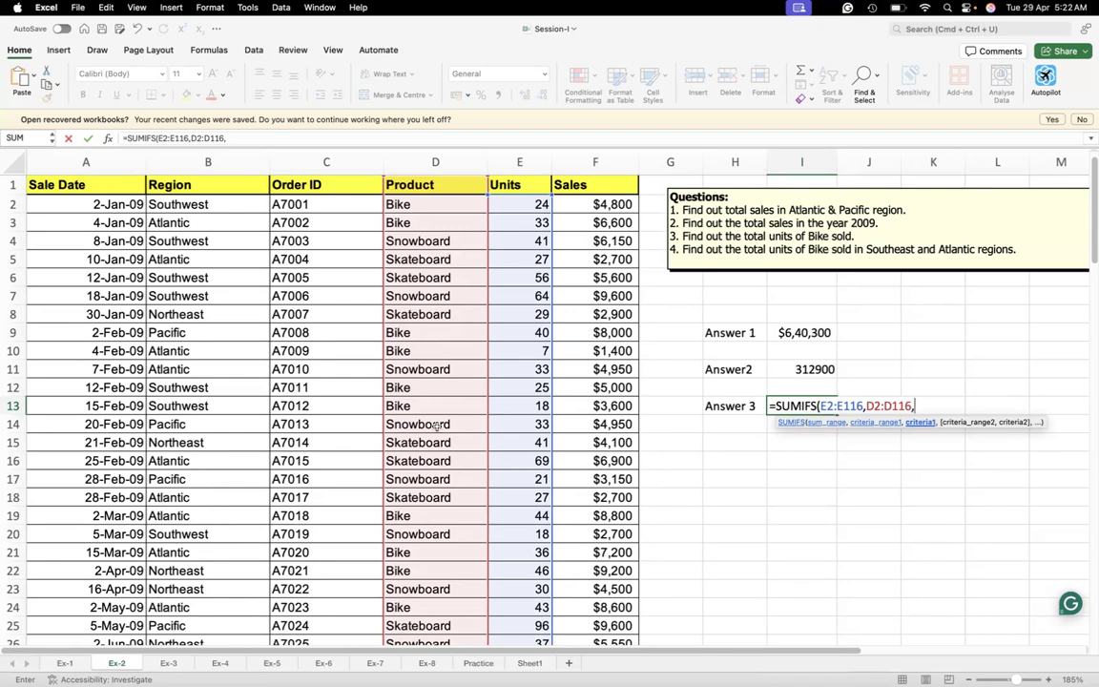
{"action": "type", "text": "\"Bike"}
{"action": "type", "text": "\")"}
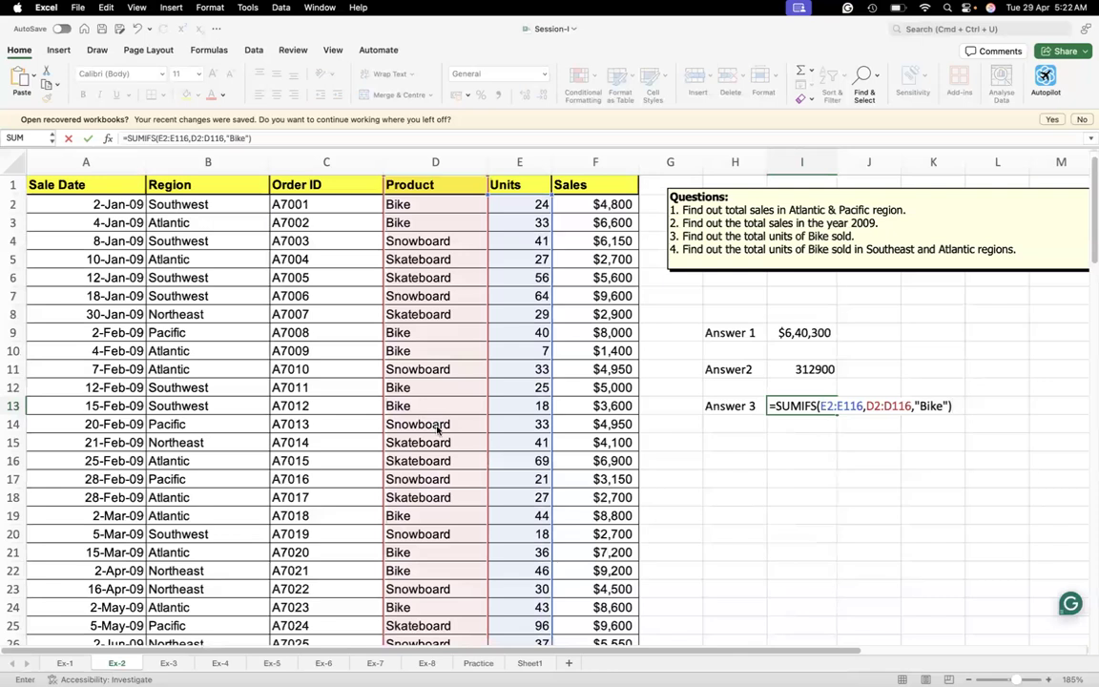
{"action": "key", "text": "Return"}
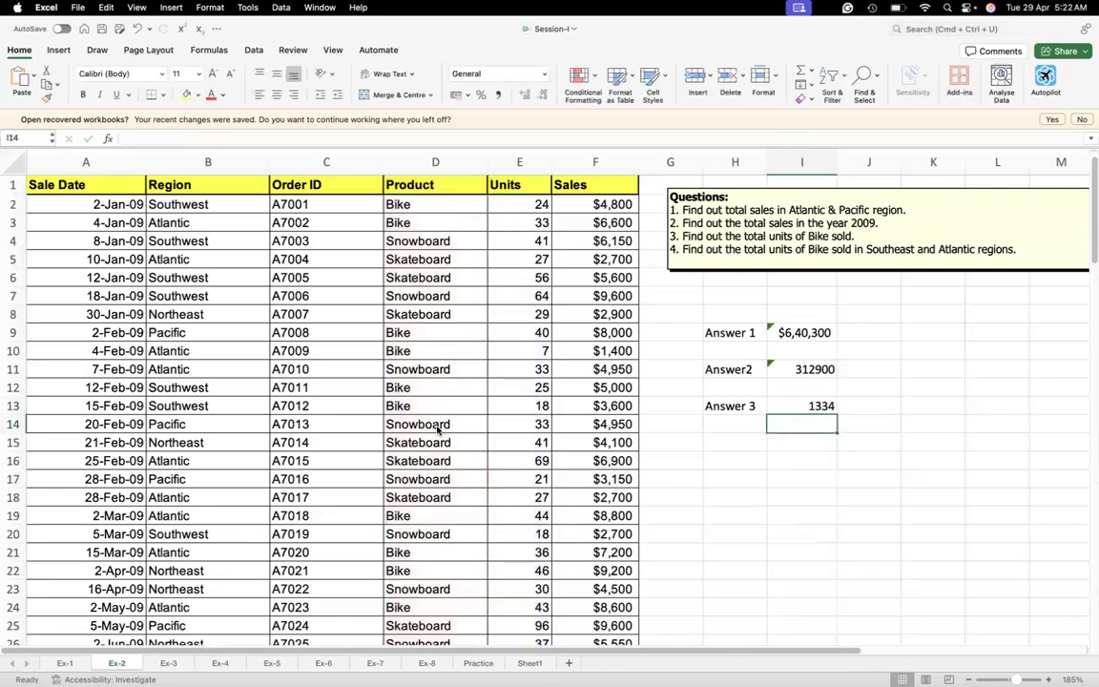
{"action": "left_click", "coordinate": [793, 410]}
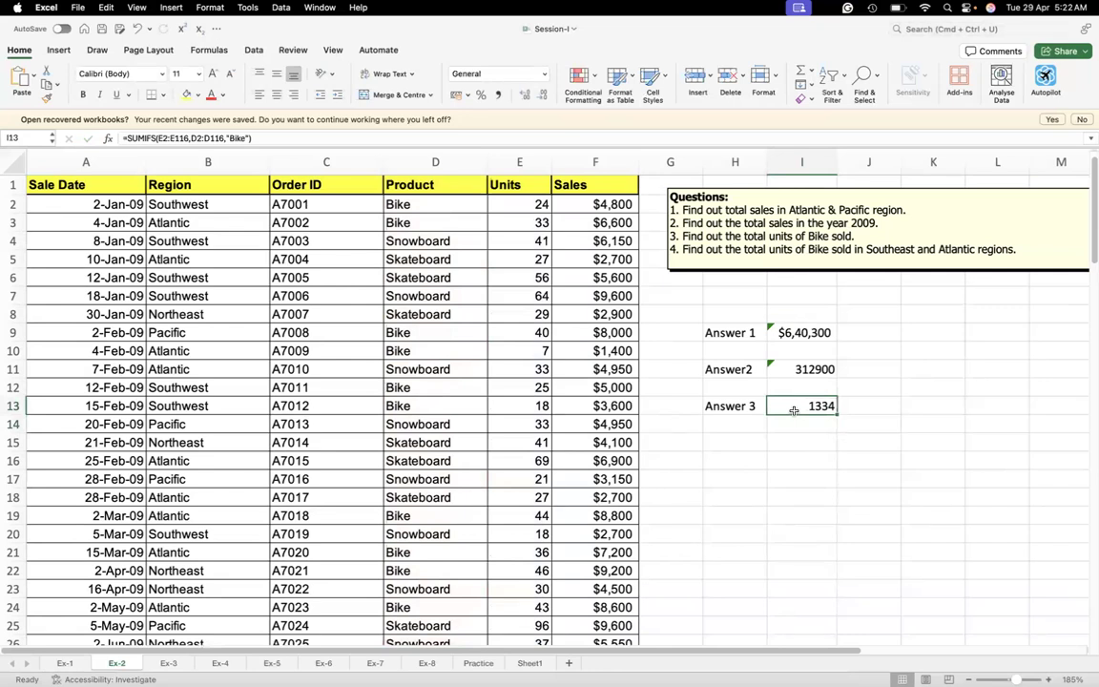
Turn on filters for the header row of the sales table.
{"action": "left_click", "coordinate": [431, 187]}
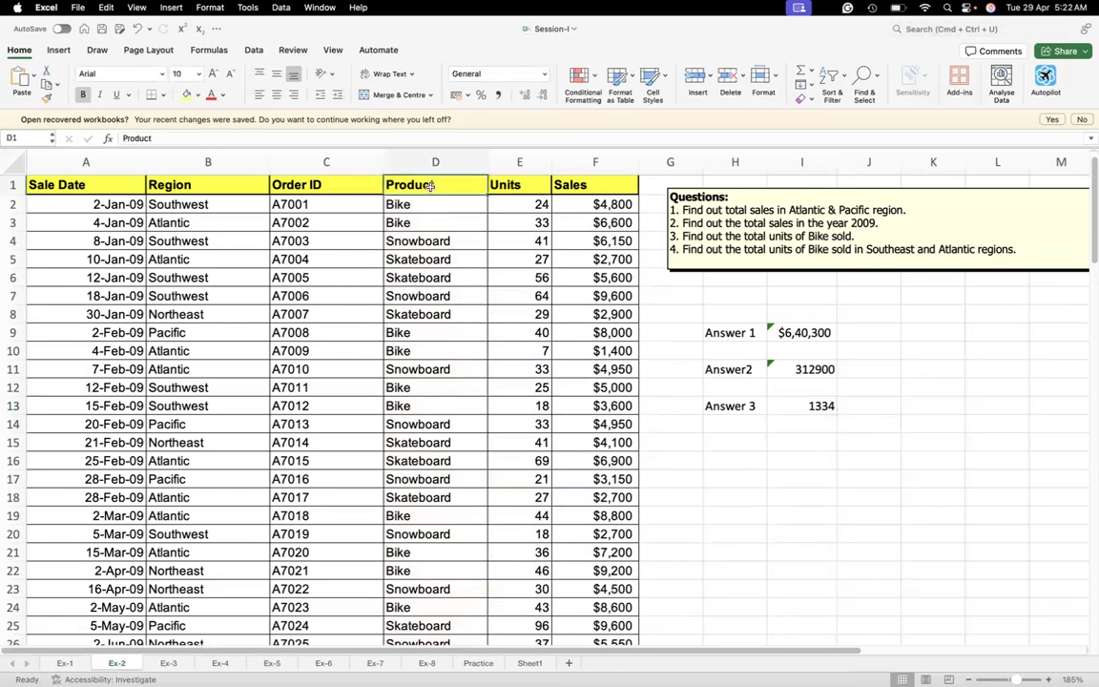
{"action": "left_click", "coordinate": [830, 76]}
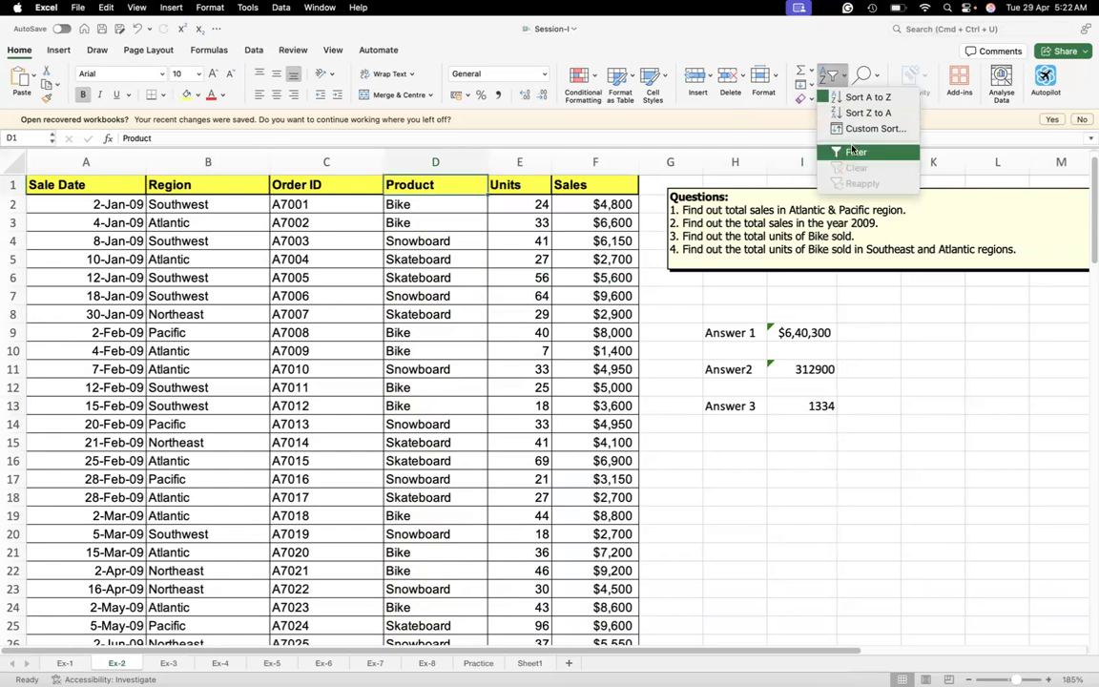
{"action": "left_click", "coordinate": [854, 151]}
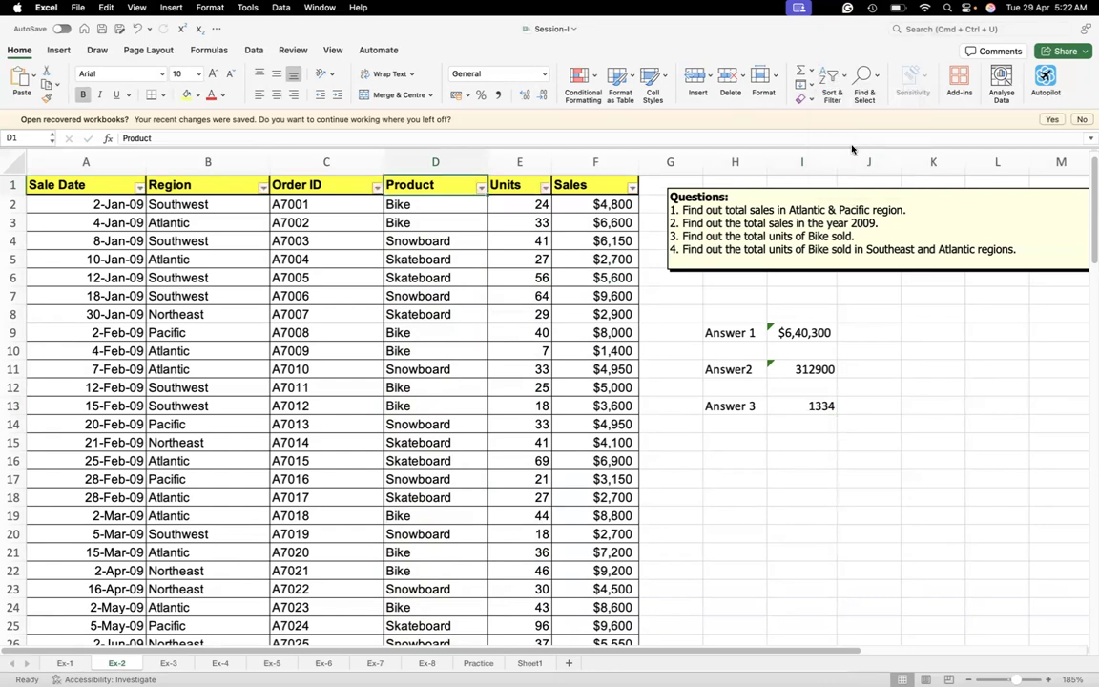
Filter the Product column of the sales table to show only Bike rows.
{"action": "left_click", "coordinate": [482, 189]}
{"action": "left_click", "coordinate": [522, 344]}
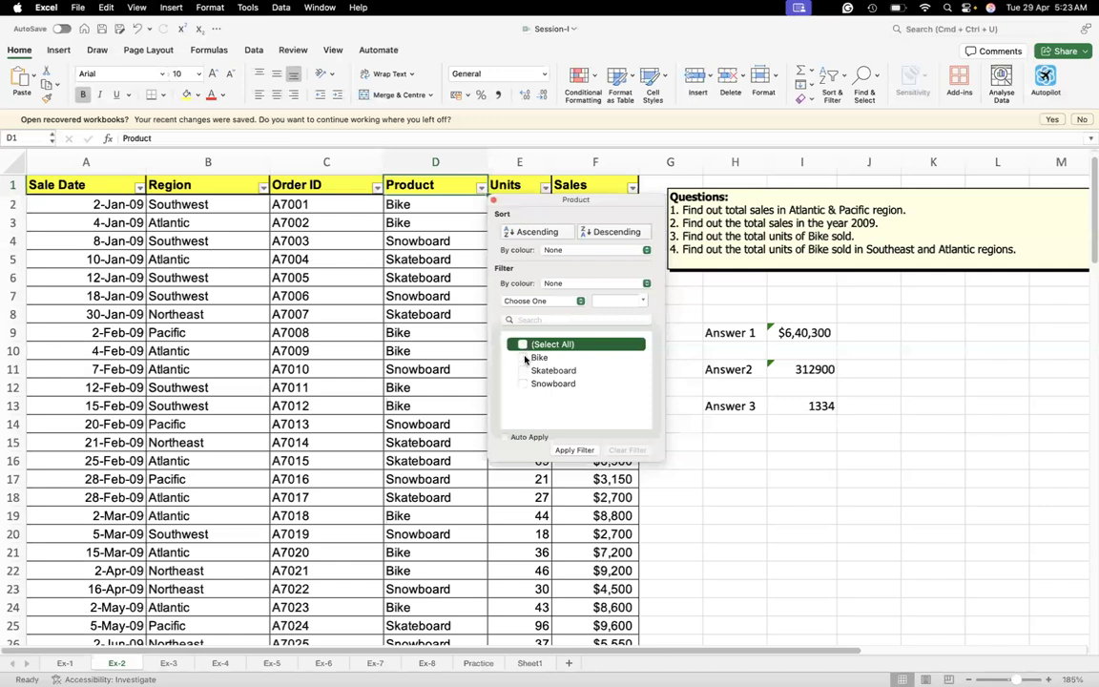
{"action": "left_click", "coordinate": [523, 358]}
{"action": "left_click", "coordinate": [574, 449]}
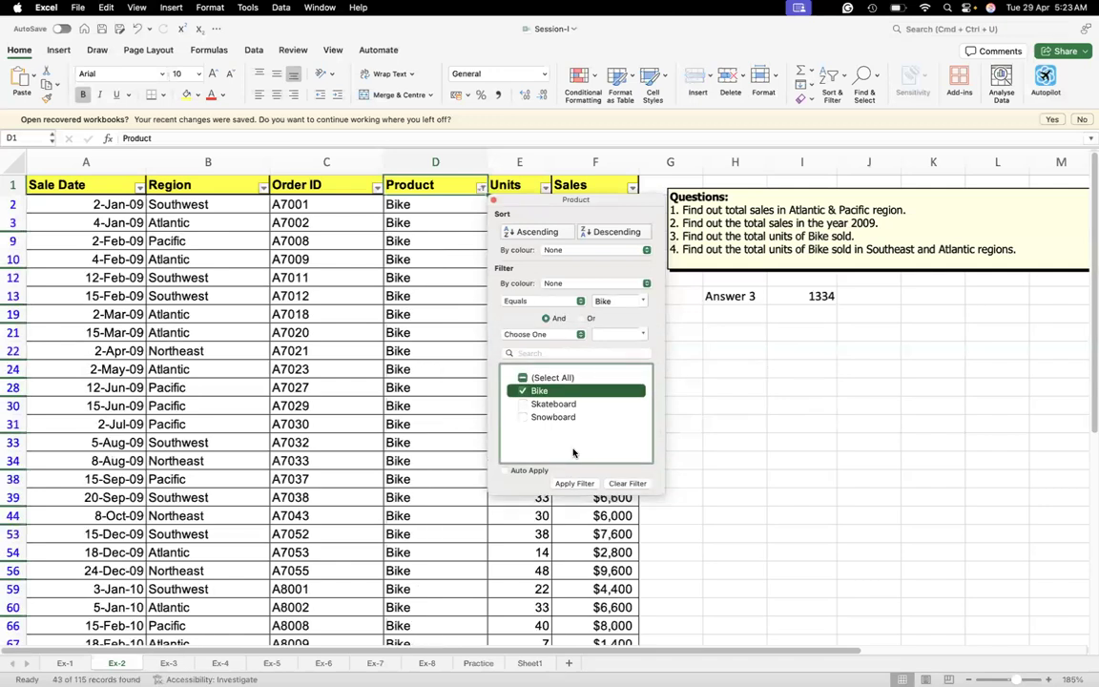
{"action": "left_click", "coordinate": [443, 396]}
{"action": "left_click_drag", "start_coordinate": [523, 204], "coordinate": [540, 620]}
{"action": "left_click", "coordinate": [522, 605]}
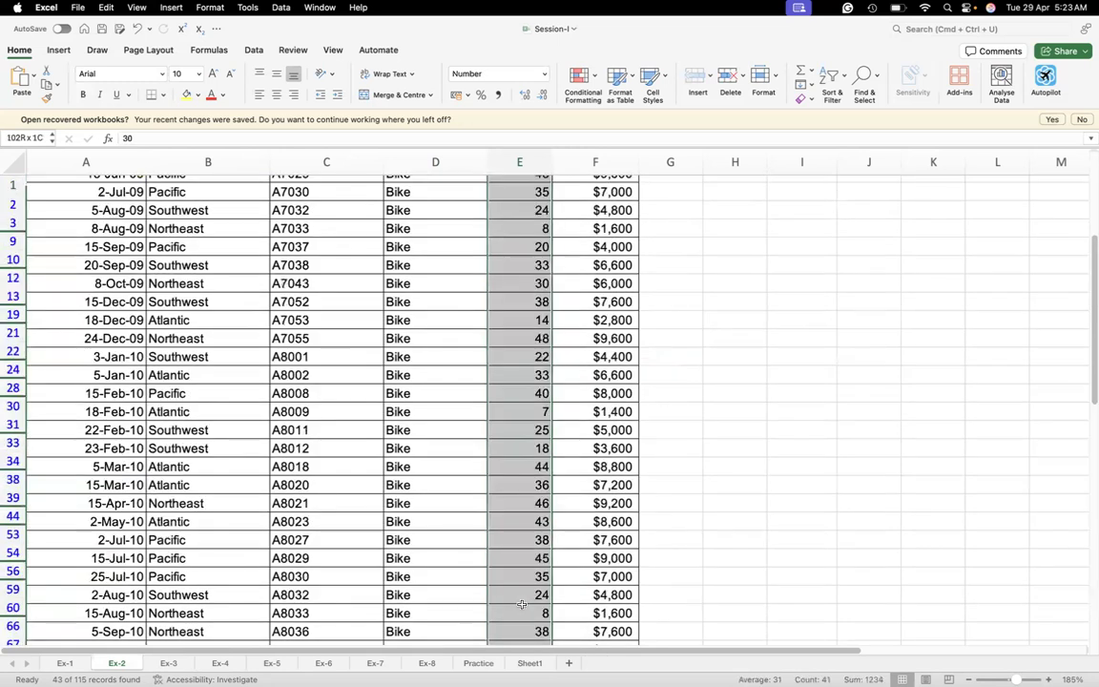
{"action": "scroll", "coordinate": [522, 605], "scroll_direction": "down", "scroll_amount": 1}
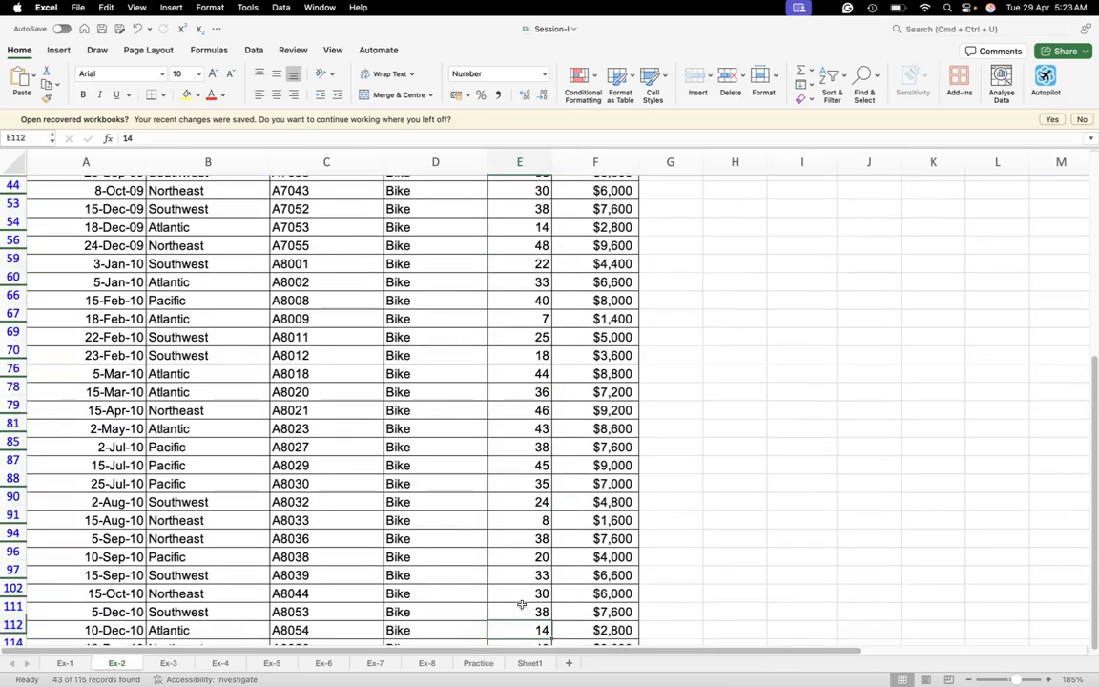
{"action": "key", "text": "shift+Up"}
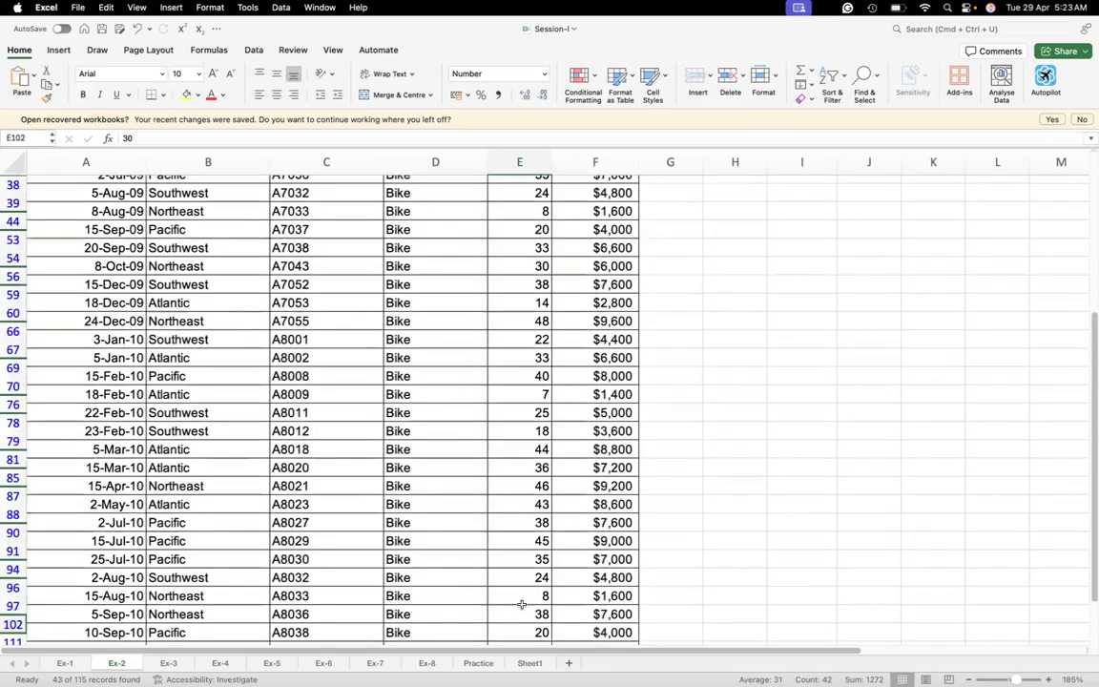
Select the filtered Units column from E114 up to its header to check the sum of the Bike rows.
{"action": "key", "text": "Down"}
{"action": "key", "text": "Down"}
{"action": "key", "text": "Down"}
{"action": "key", "text": "Down"}
{"action": "key", "text": "Down"}
{"action": "key", "text": "Down"}
{"action": "key", "text": "Down"}
{"action": "key", "text": "Down"}
{"action": "key", "text": "Down"}
{"action": "key", "text": "Down"}
{"action": "key", "text": "Up"}
{"action": "key", "text": "Up"}
{"action": "key", "text": "Up"}
{"action": "key", "text": "Up"}
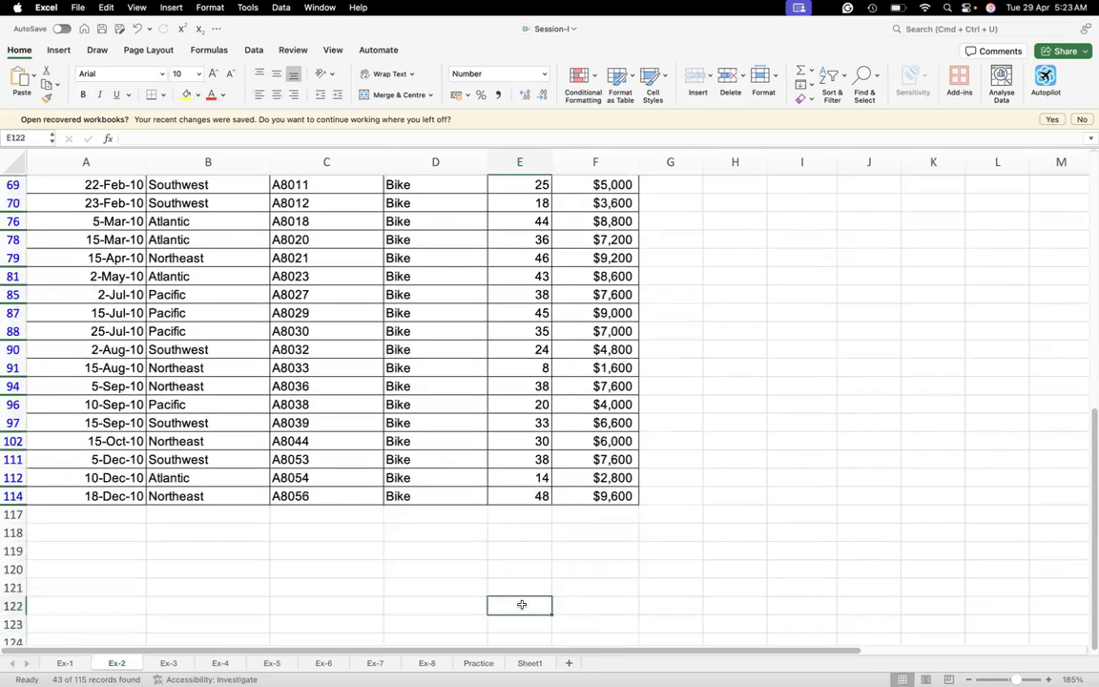
{"action": "key", "text": "Up"}
{"action": "key", "text": "Up"}
{"action": "key", "text": "Up"}
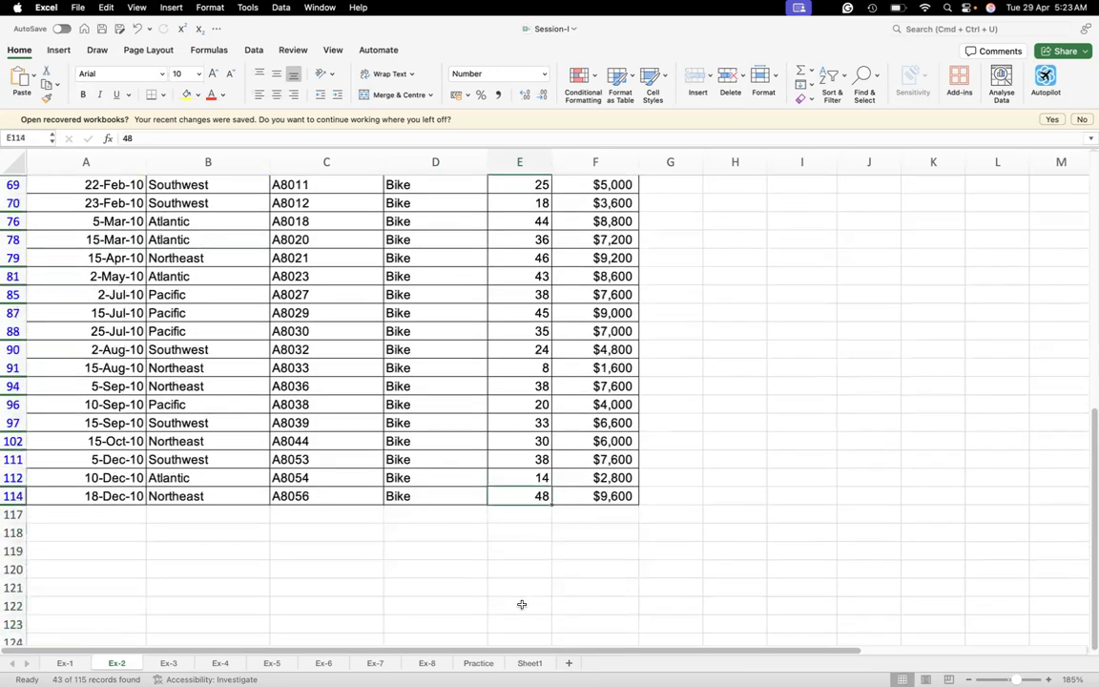
{"action": "key", "text": "super+shift+Up"}
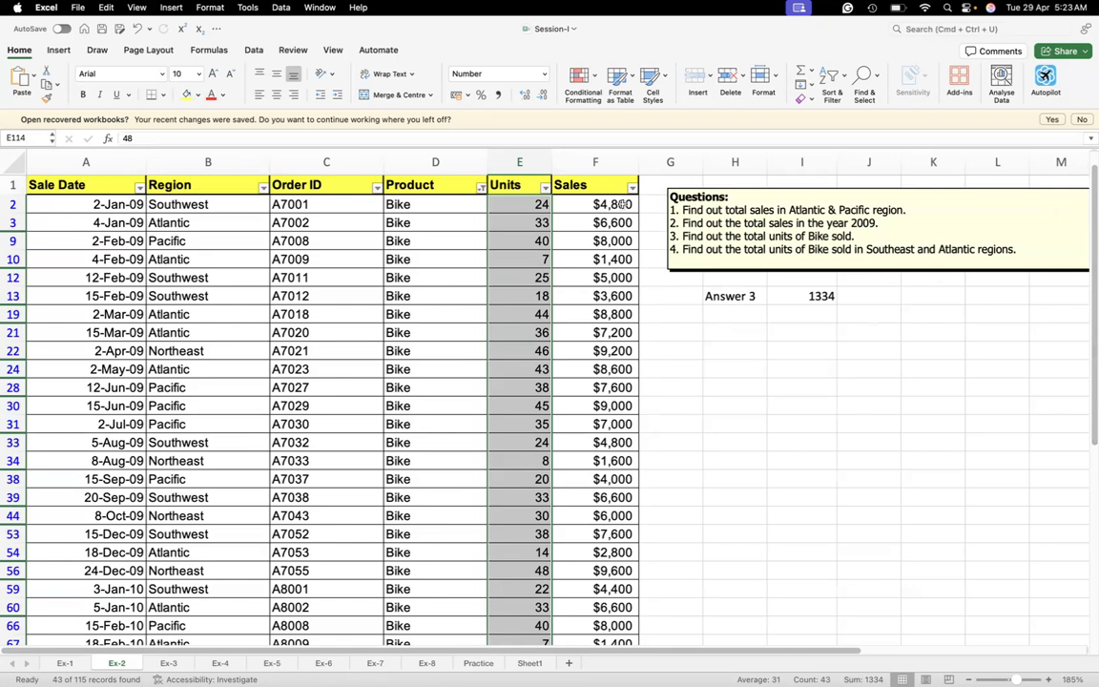
Turn off the filters on the sales table and review the answer formulas in I9, I11 and I13.
{"action": "left_click", "coordinate": [832, 76]}
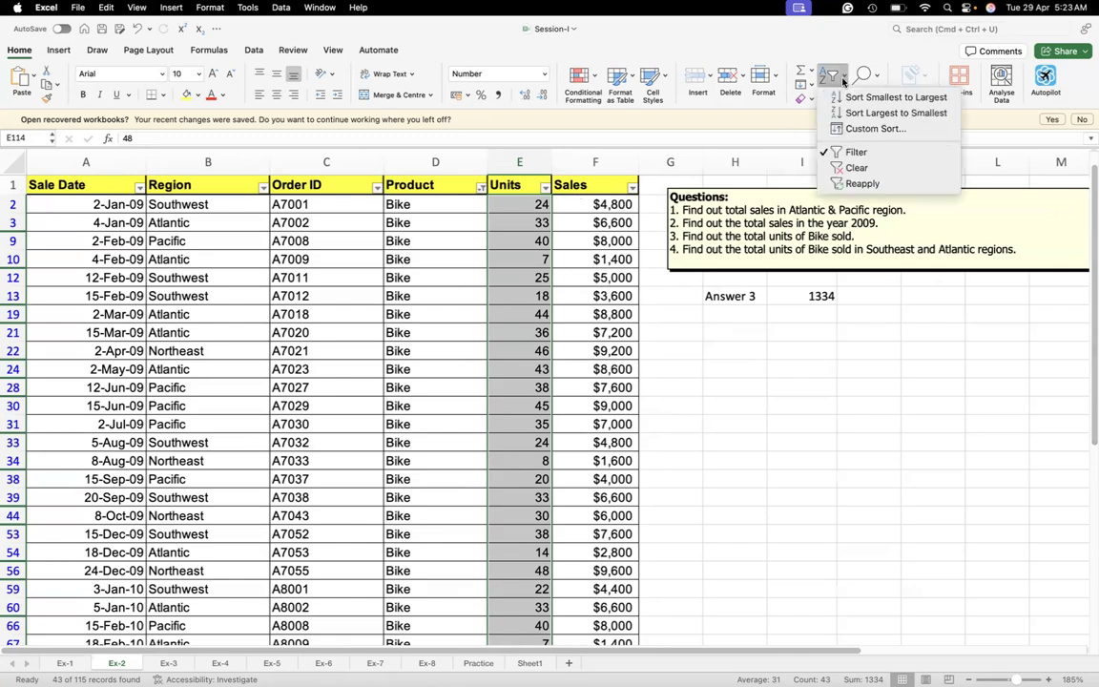
{"action": "left_click", "coordinate": [856, 152]}
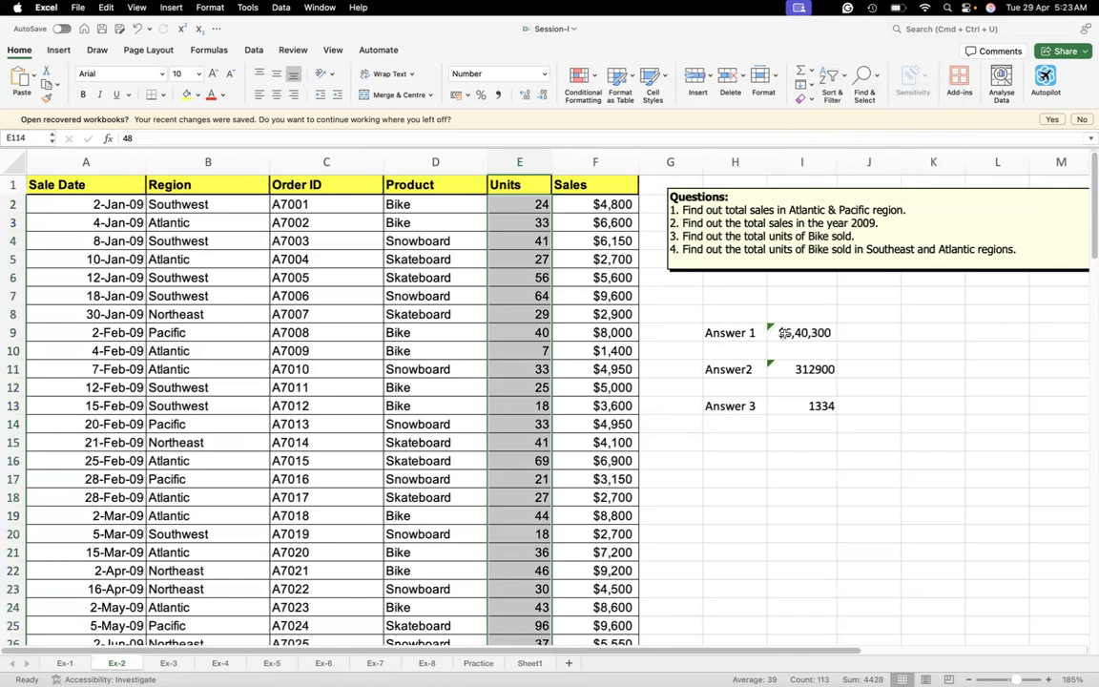
{"action": "left_click", "coordinate": [784, 332]}
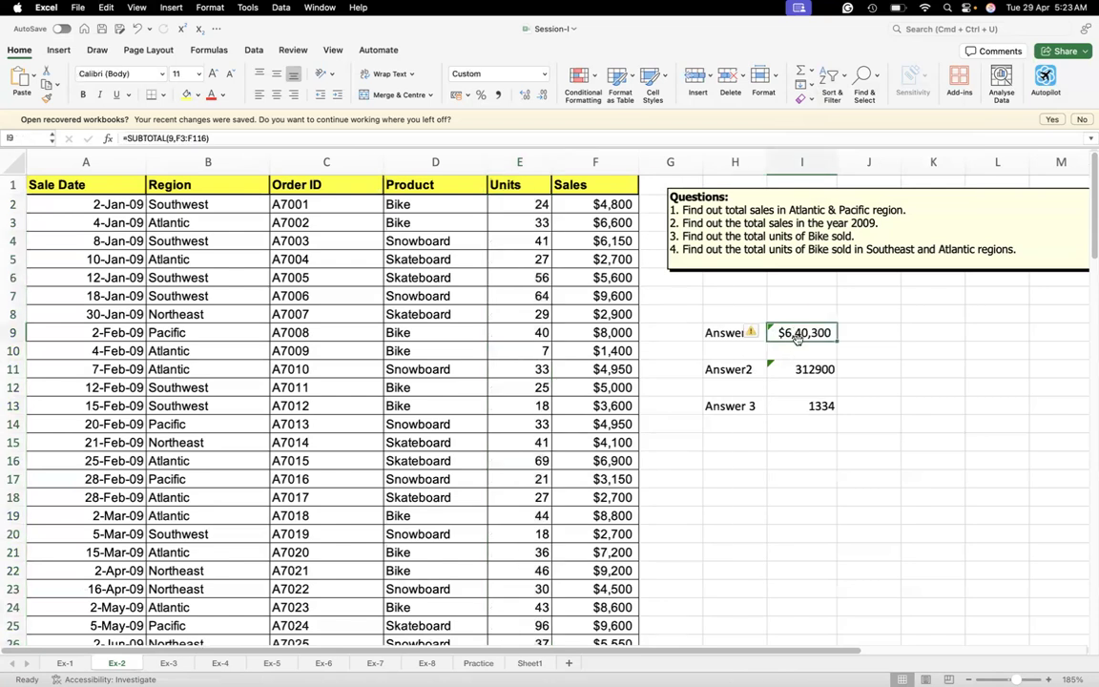
{"action": "left_click", "coordinate": [801, 369]}
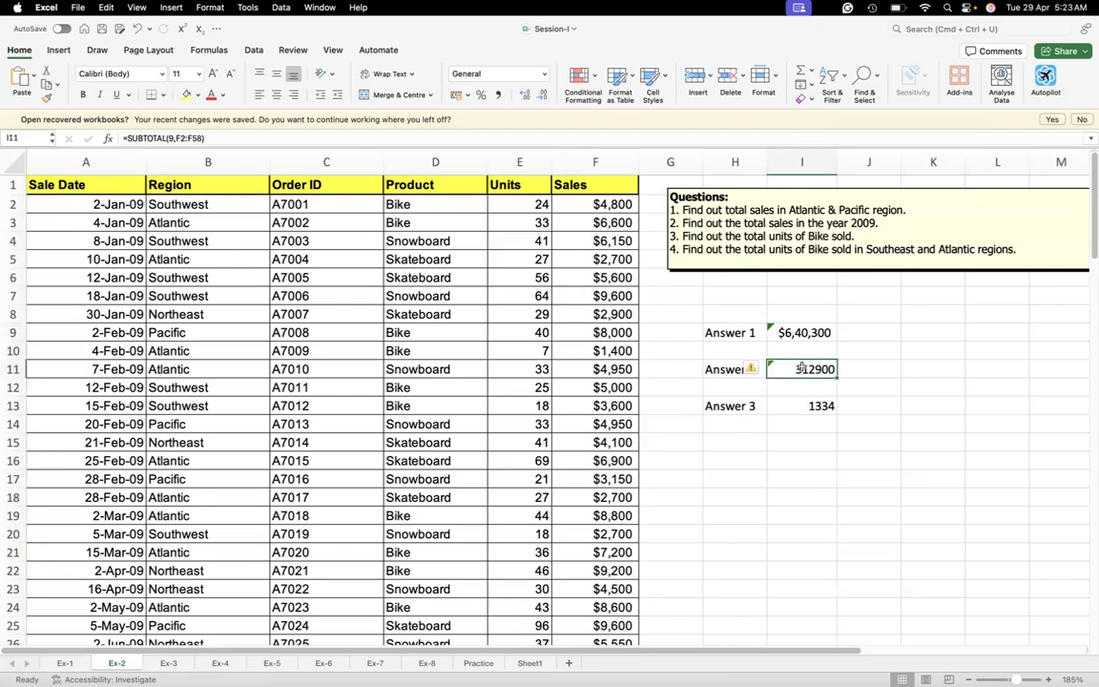
{"action": "left_click", "coordinate": [804, 405]}
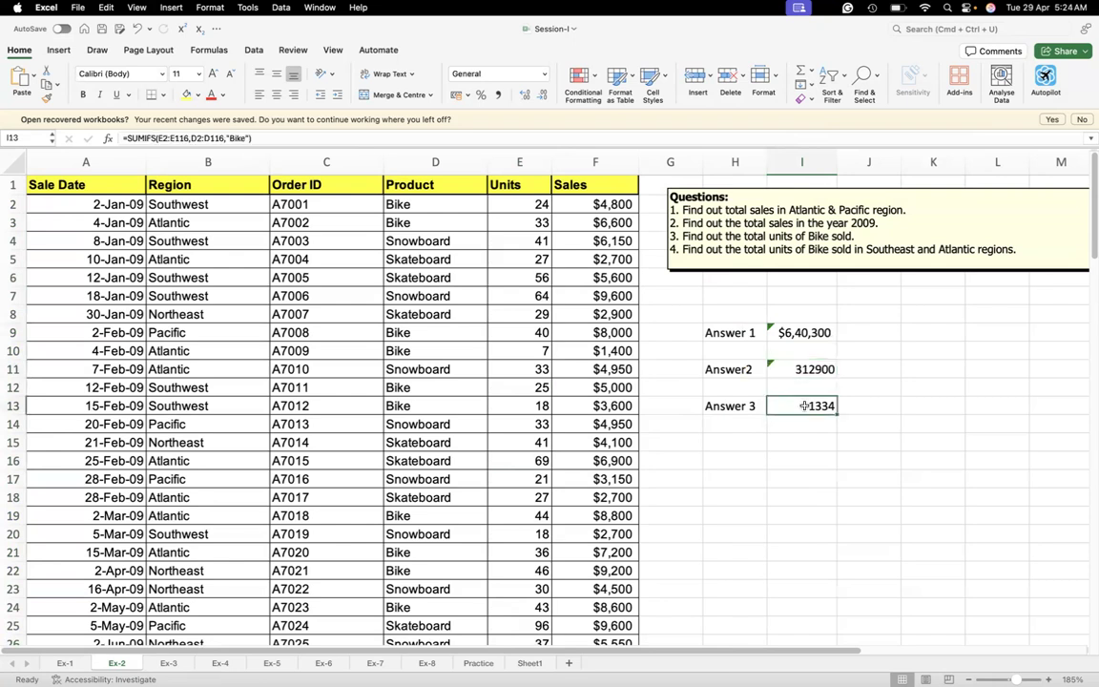